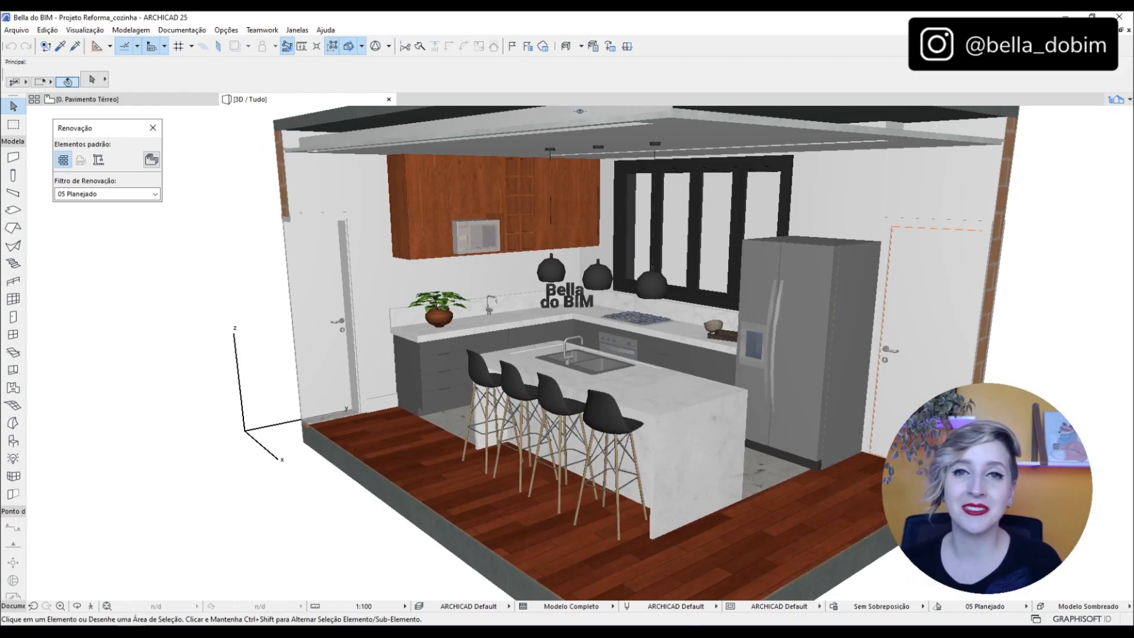
left_click_drag(612, 308, 643, 316)
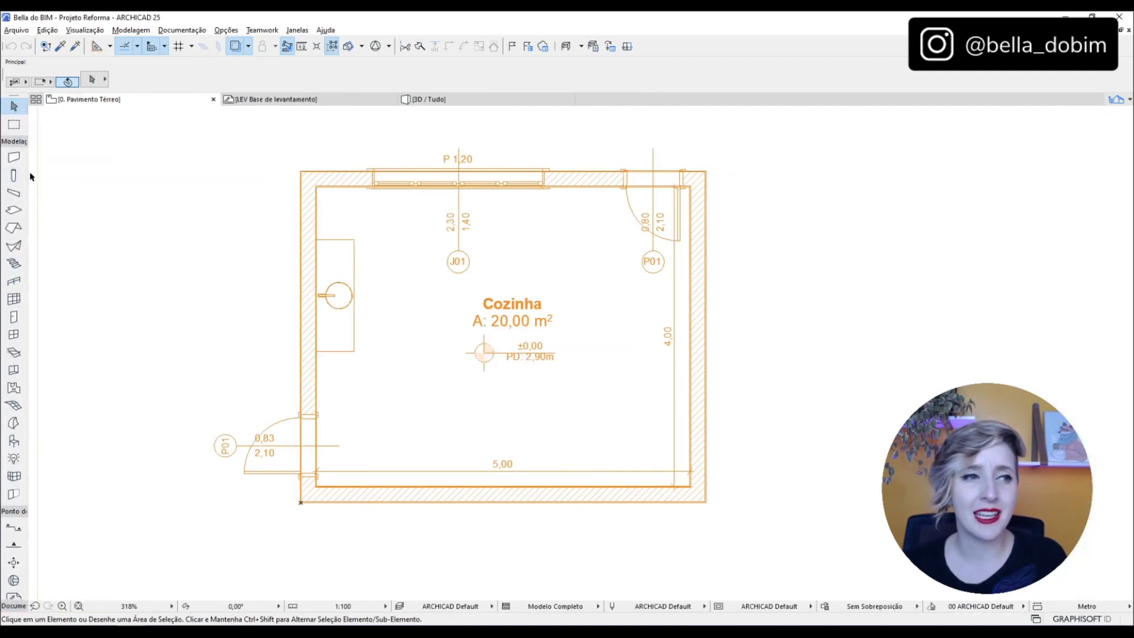
Widen the toolbox so the tool names are readable and activate the Laje (slab) tool.
left_click_drag(37, 171, 97, 171)
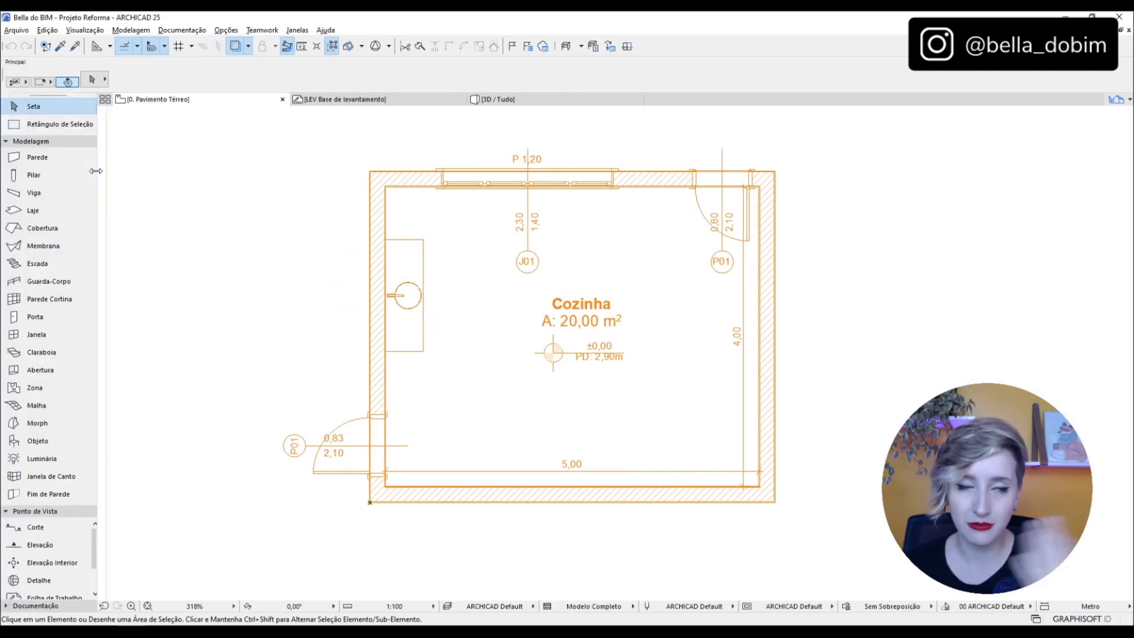
left_click(47, 211)
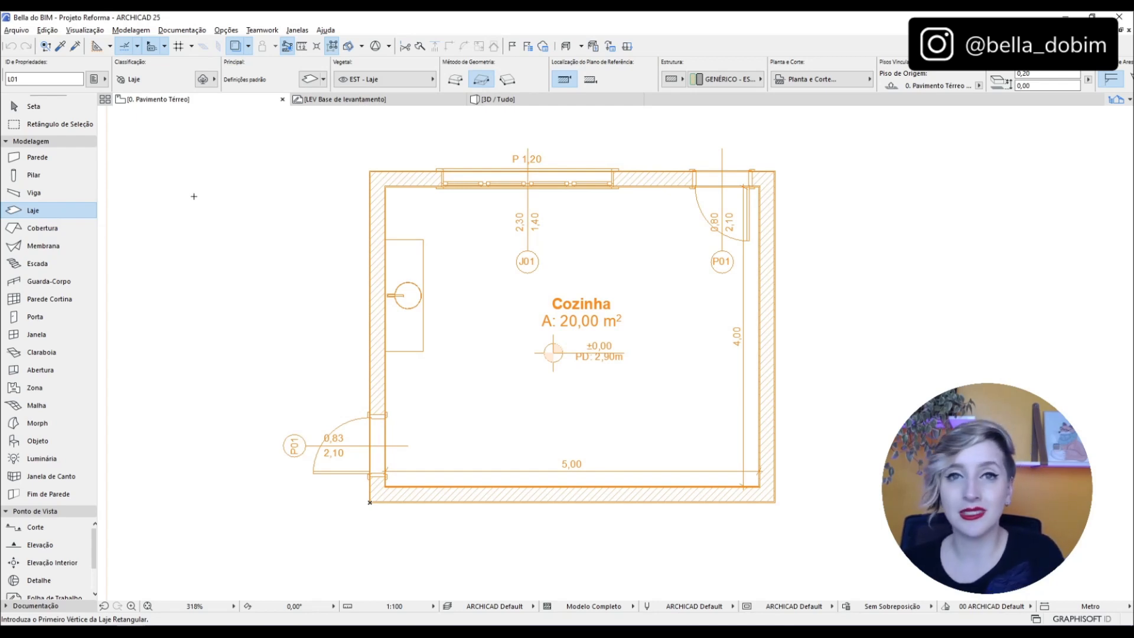
left_click(63, 155)
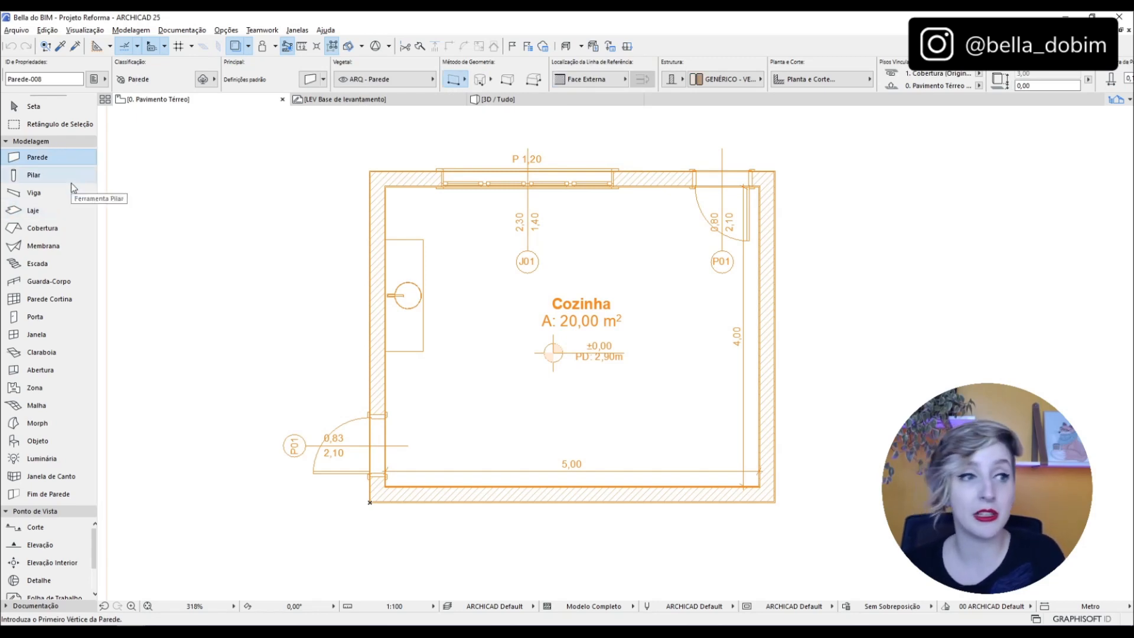
left_click(59, 175)
left_click(59, 200)
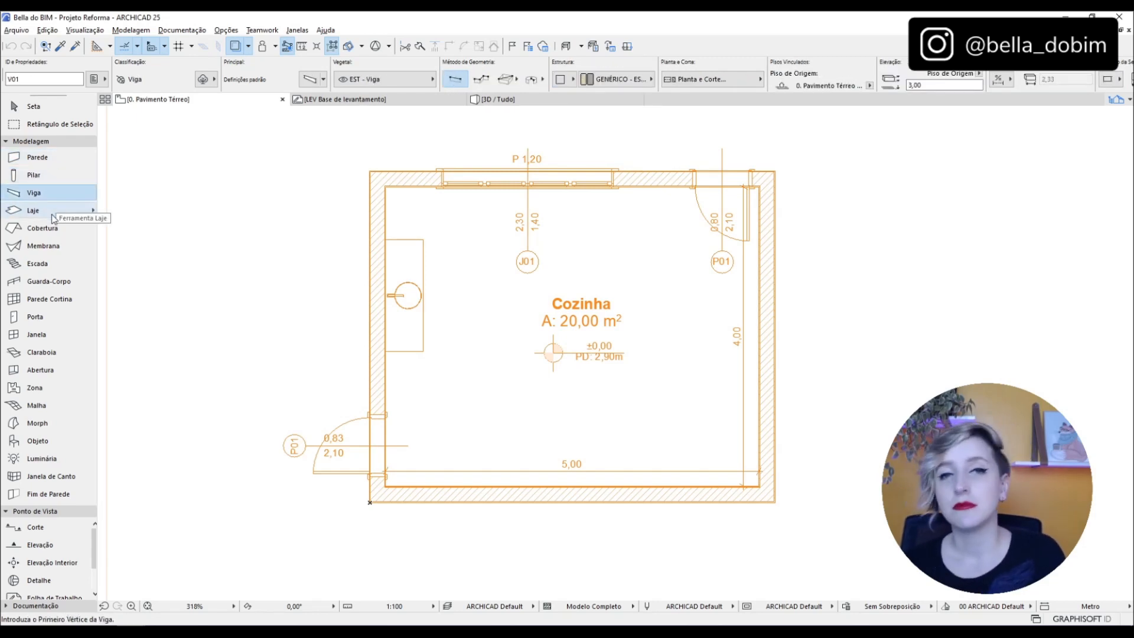
left_click(54, 212)
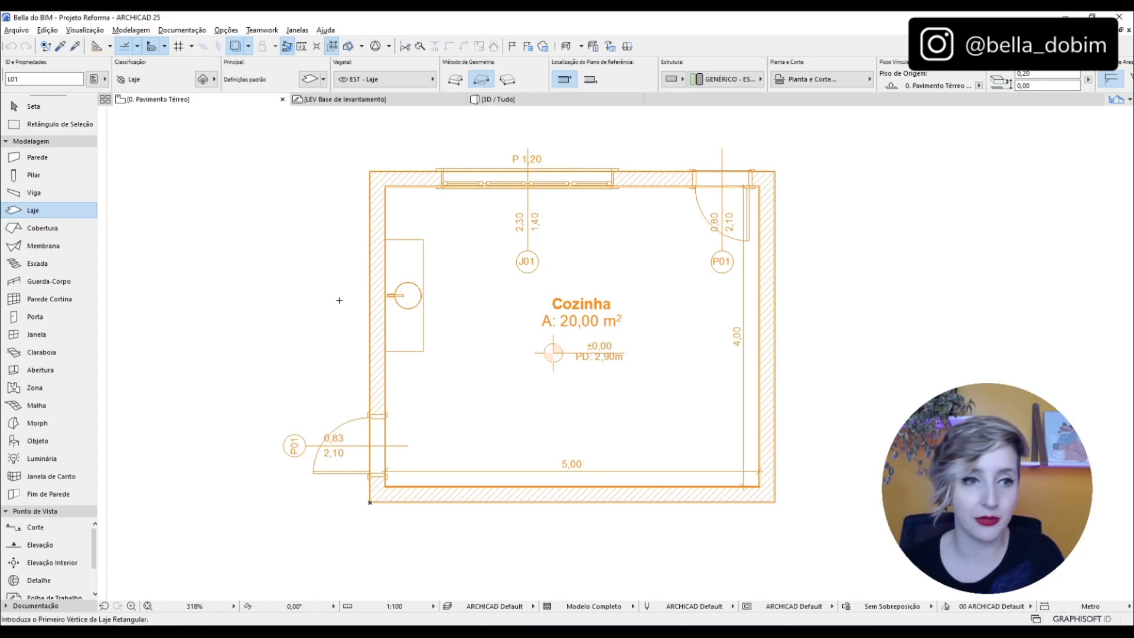
double_click(52, 75)
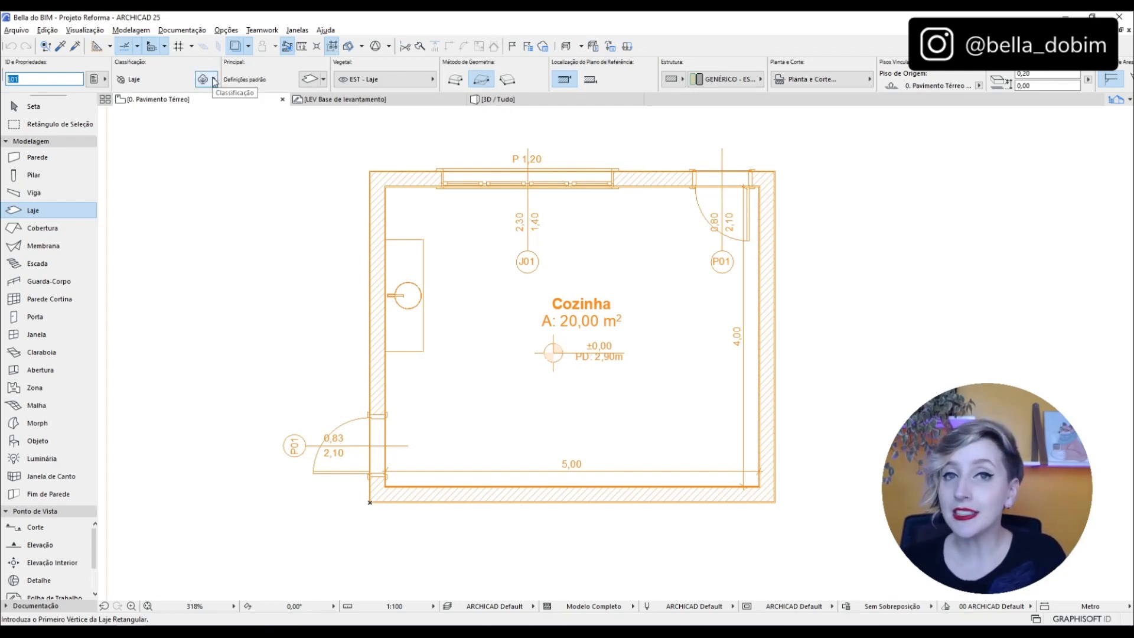
left_click(171, 79)
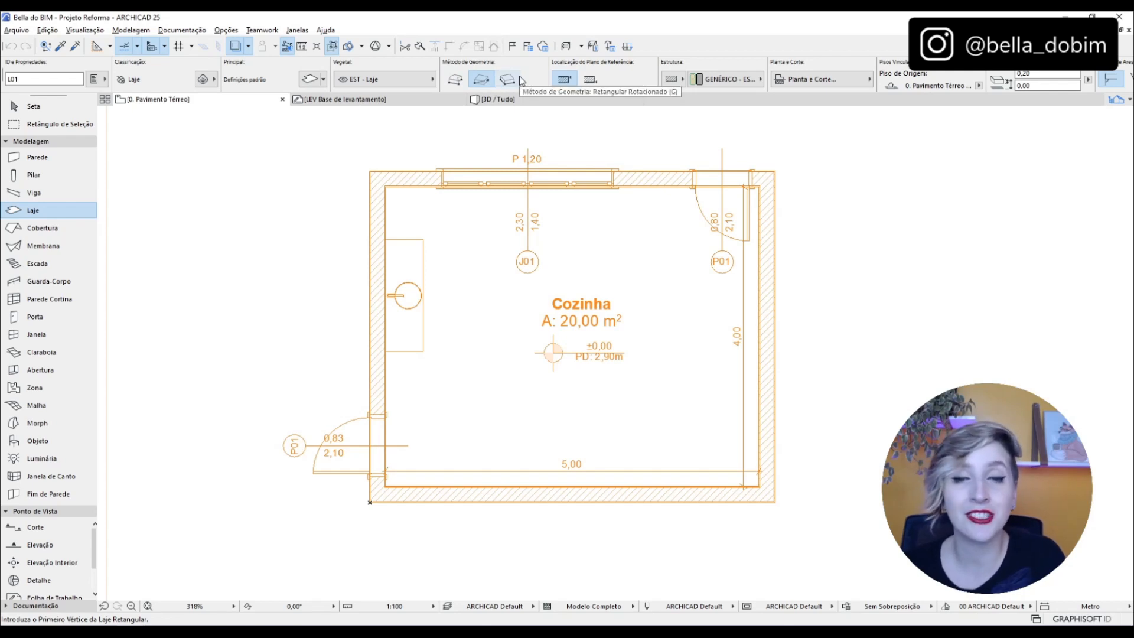
Try the polygonal slab geometry method with a freehand four-point outline in the empty area beside the kitchen plan.
left_click(456, 84)
left_click(831, 313)
left_click(818, 231)
left_click(909, 204)
left_click(941, 402)
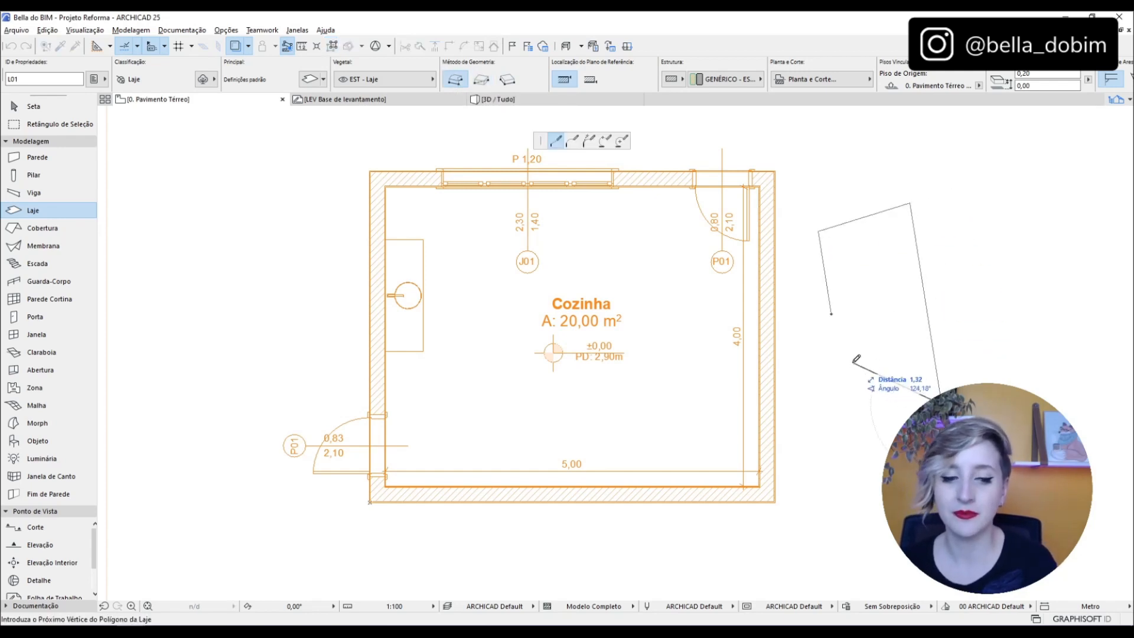
key("Escape")
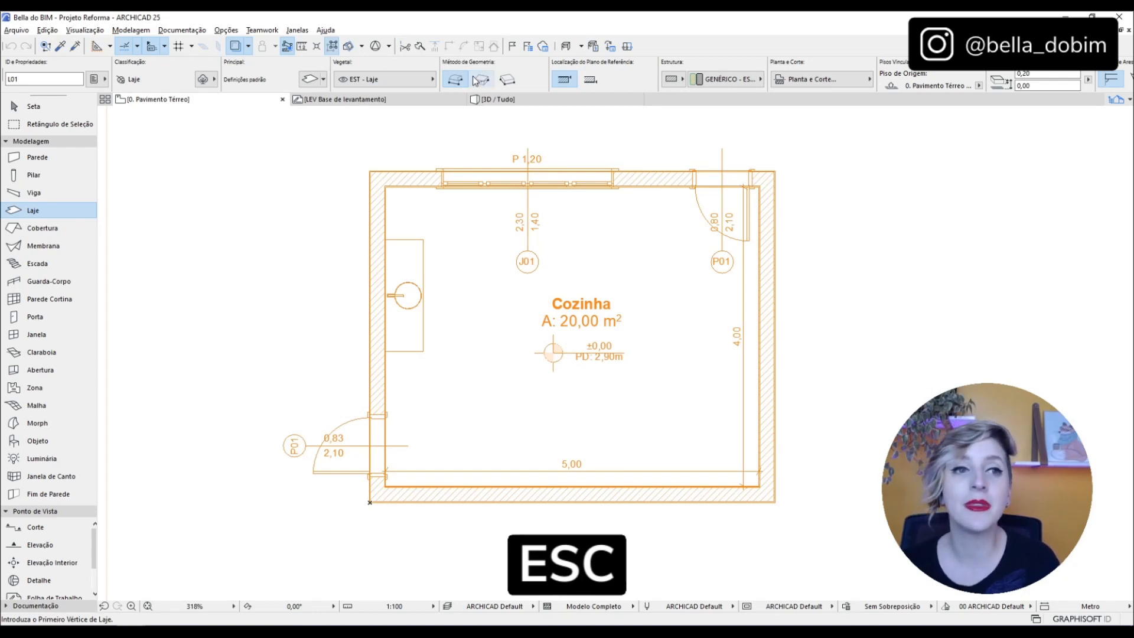
Try the rectangular slab geometry method with a rectangle of about 2.03 by 2.03 m beside the kitchen plan.
left_click(476, 81)
left_click(802, 297)
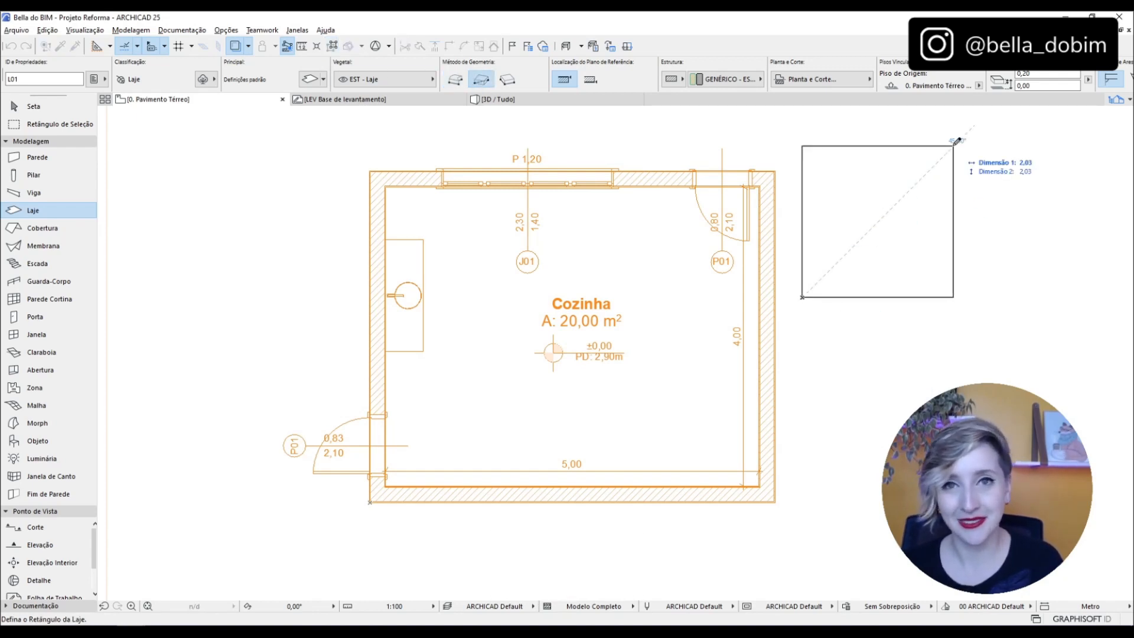
key("Escape")
Try the rotated rectangular slab geometry method with two tilted rectangles beside the kitchen plan.
left_click(506, 81)
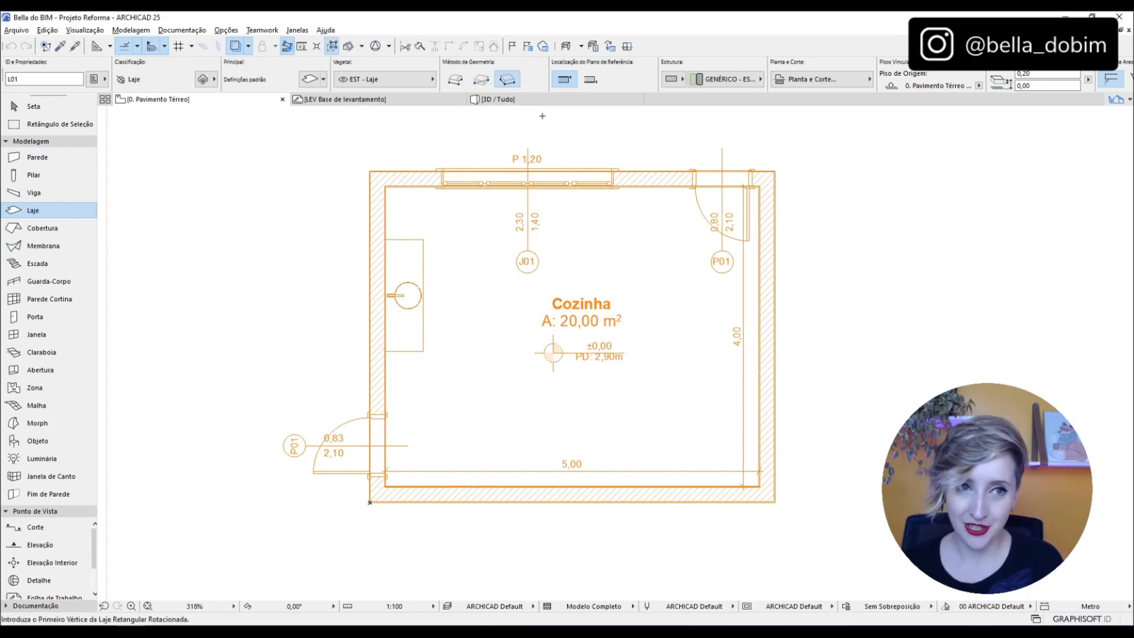
left_click(828, 248)
left_click(901, 327)
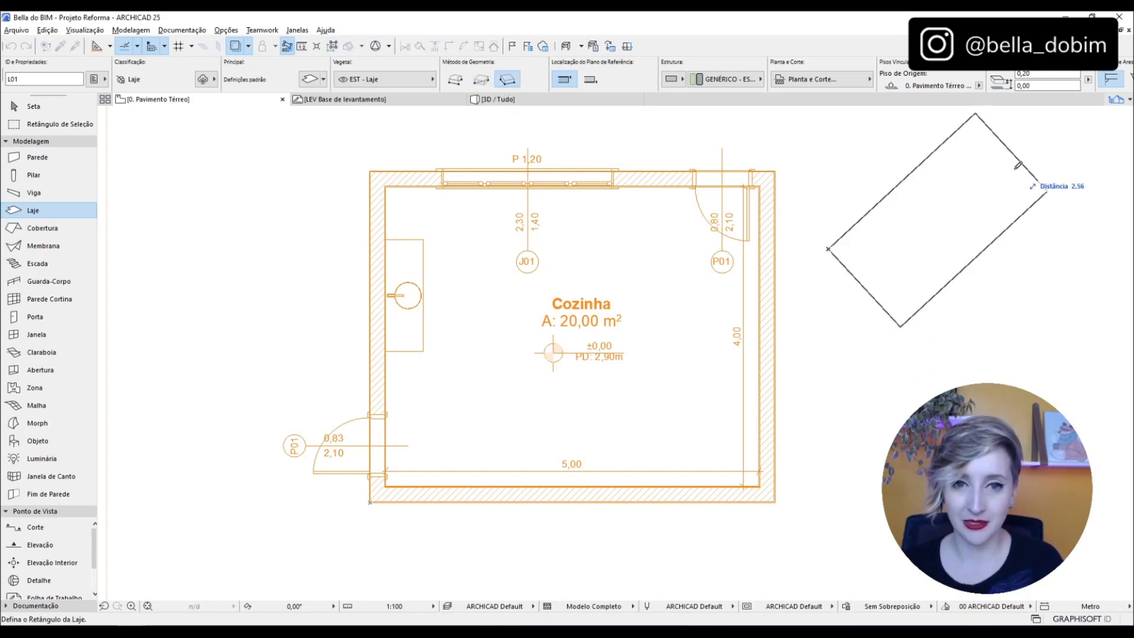
key("Escape")
left_click(851, 165)
left_click(825, 264)
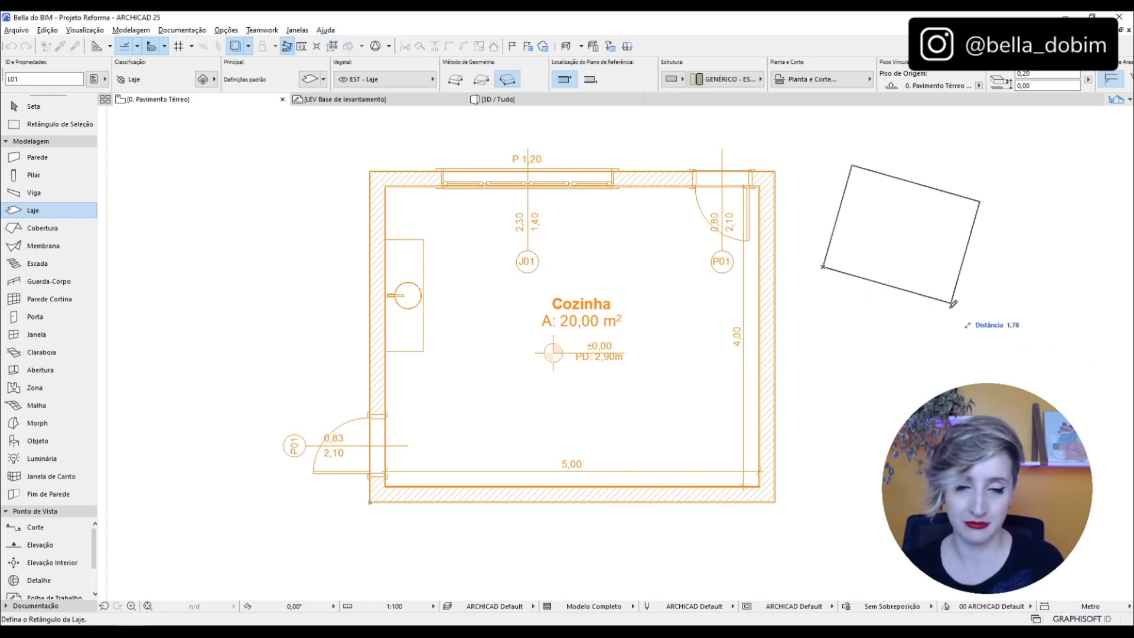
key("Escape")
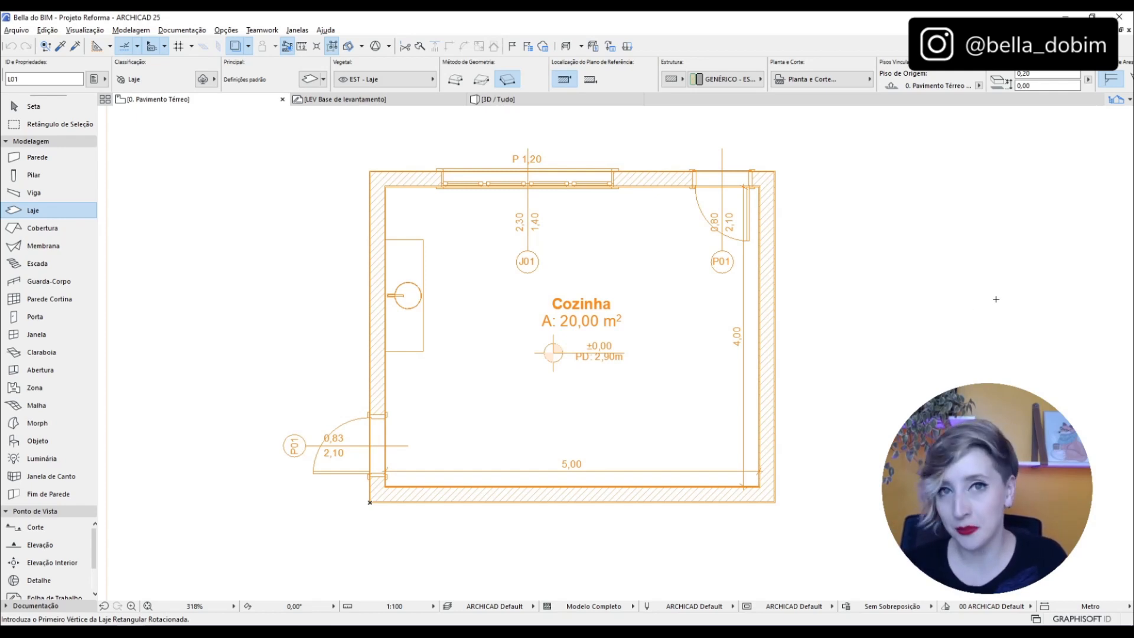
Draw a rectangular slab over the kitchen, from the upper-right wall corner just inside the outer finish to the diagonally opposite lower-left corner.
middle_click_drag(827, 217, 745, 225)
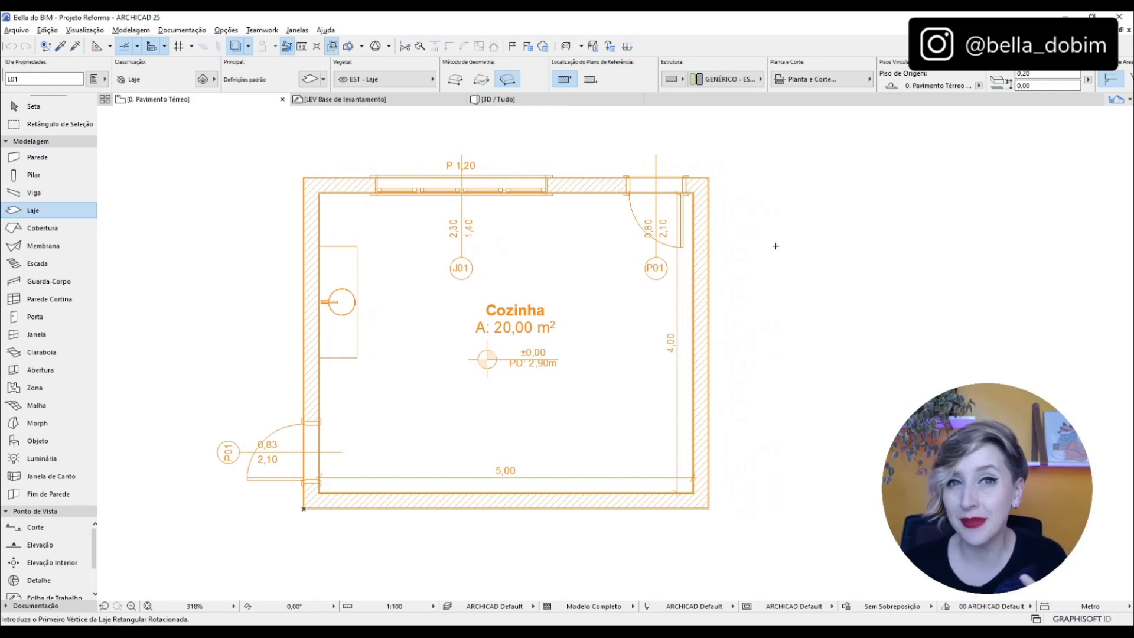
left_click(481, 78)
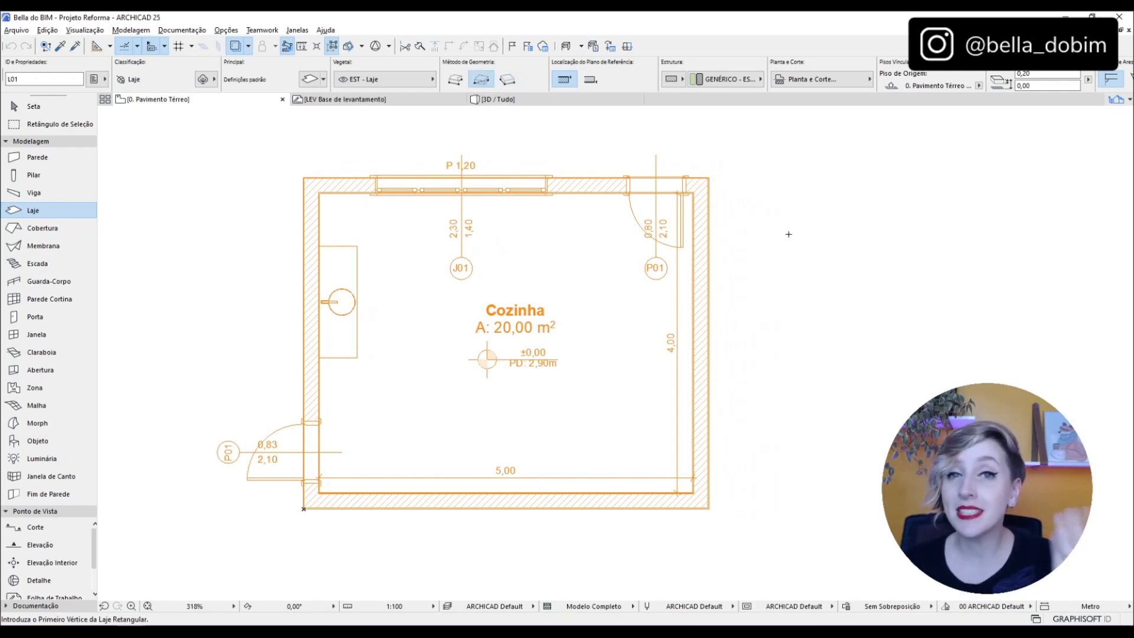
scroll(709, 177, "up", 8)
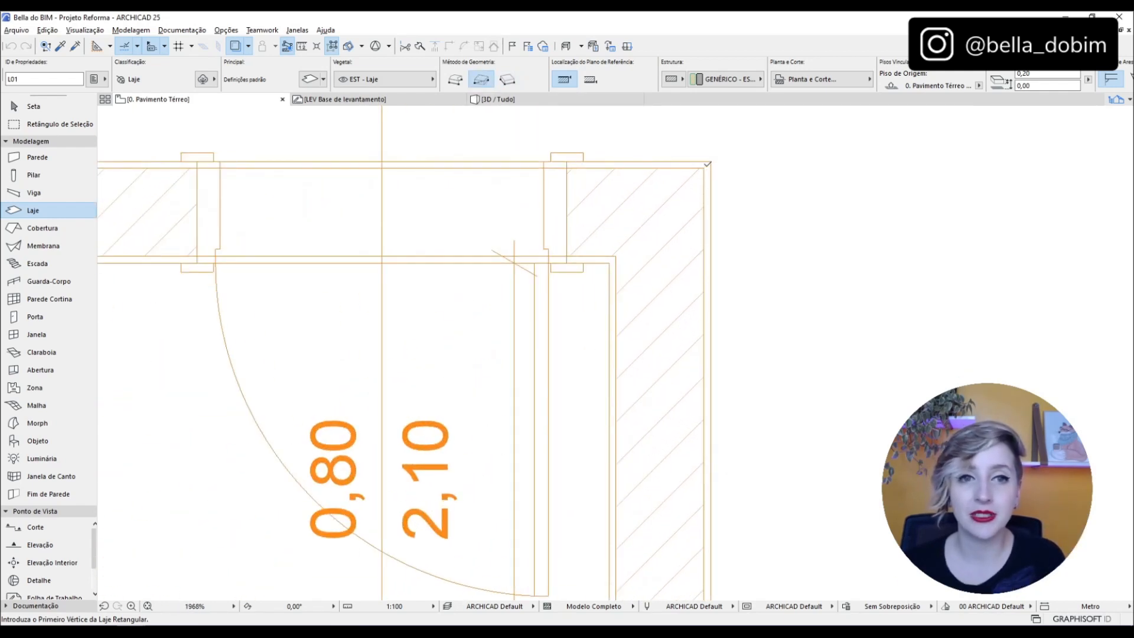
left_click(704, 167)
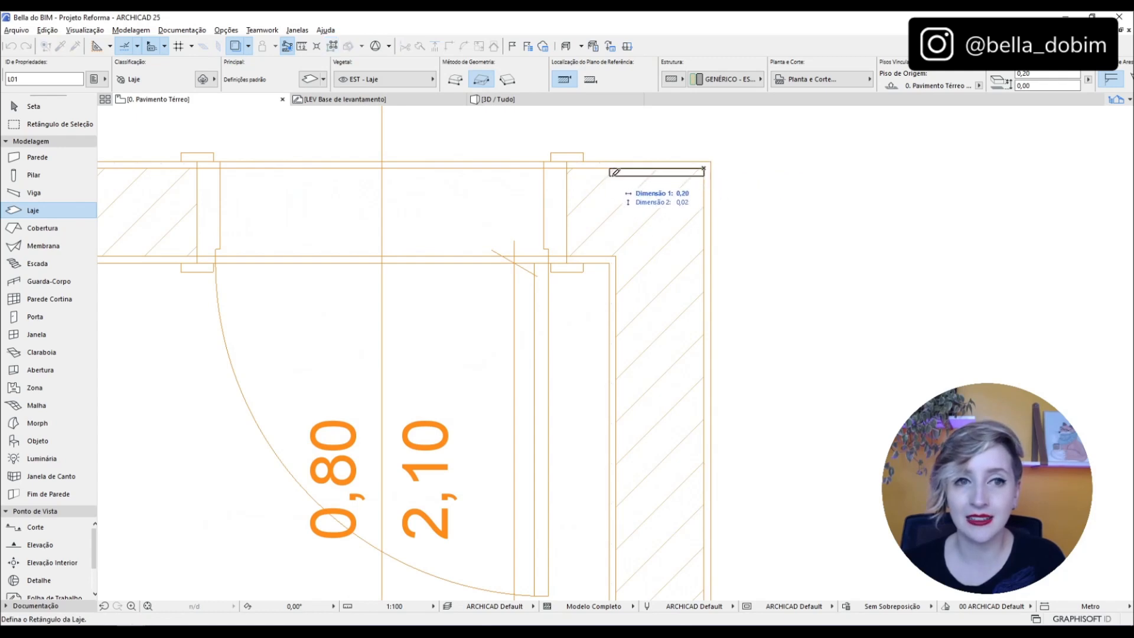
scroll(792, 156, "down", 2)
scroll(792, 157, "down", 6)
scroll(385, 479, "up", 8)
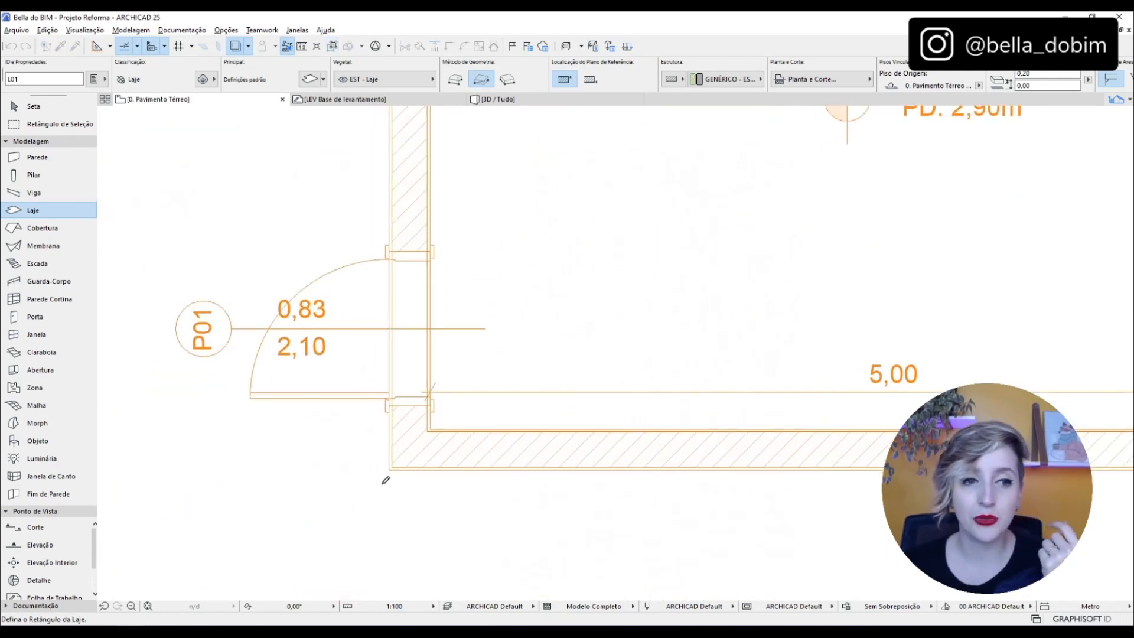
left_click(393, 439)
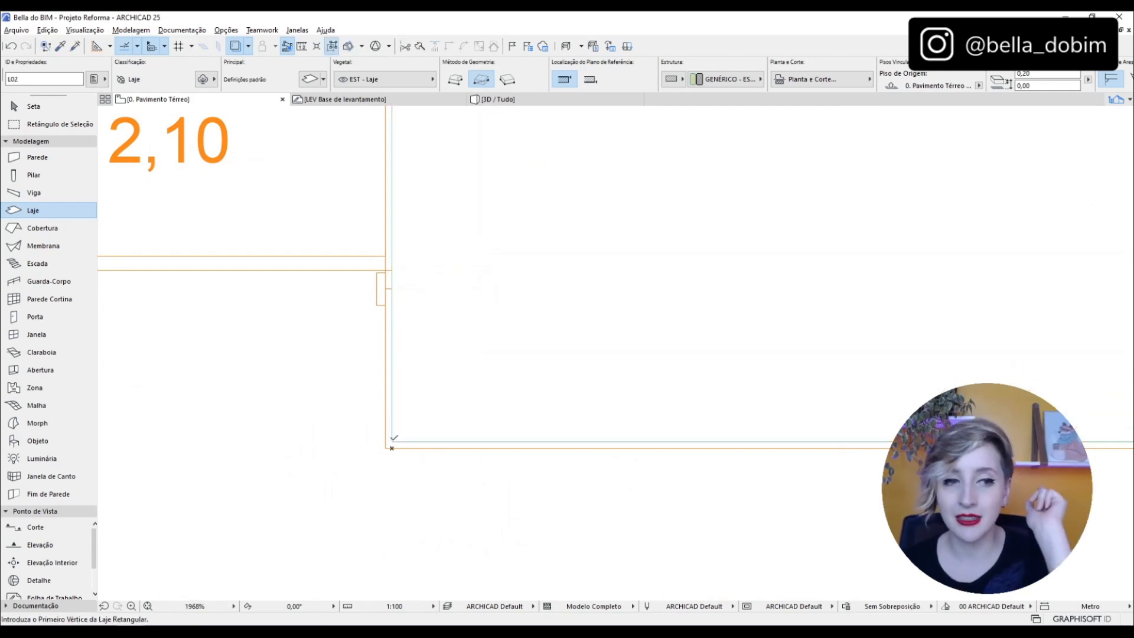
scroll(391, 447, "down", 8)
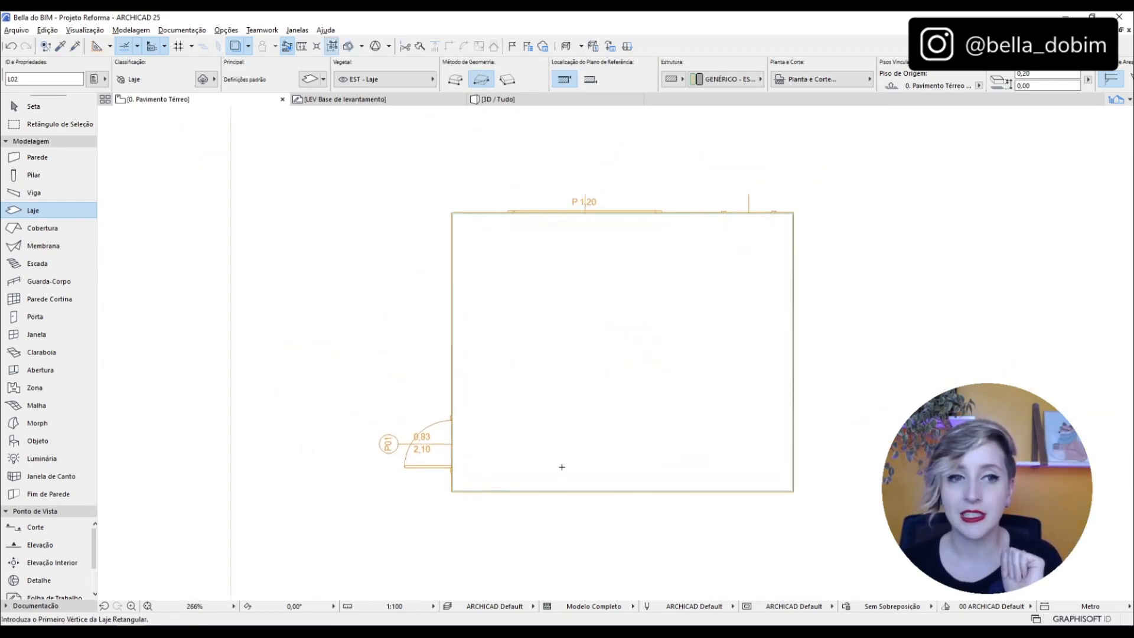
scroll(760, 353, "up", 1)
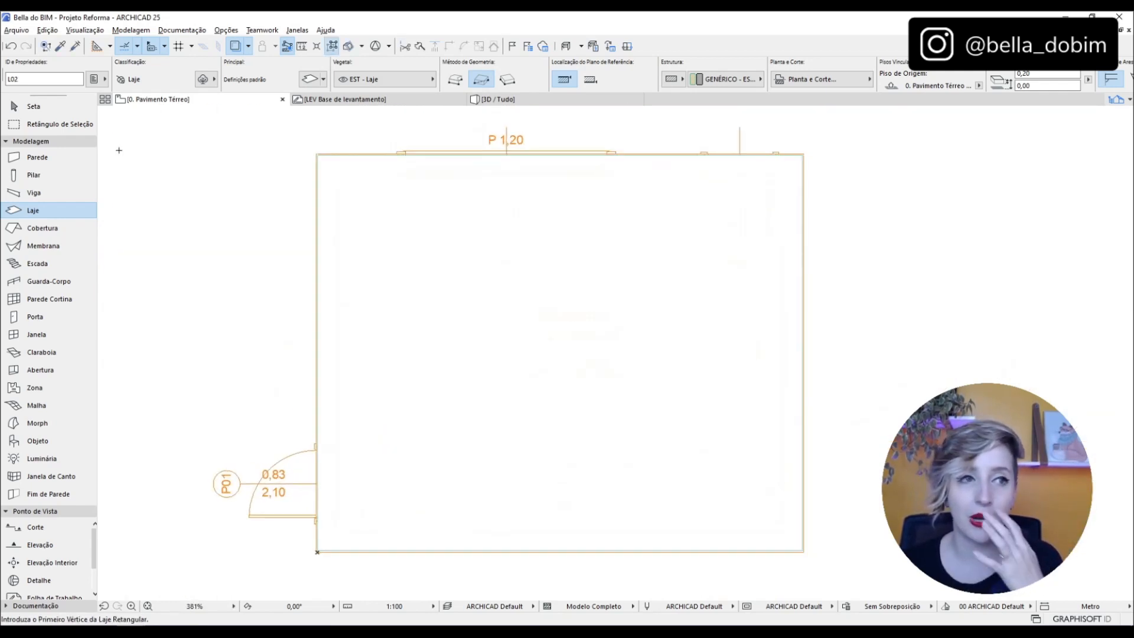
Open the Rastreamento e Referência settings and reduce the active view's intensity so the survey base shows through the slab.
left_click(59, 107)
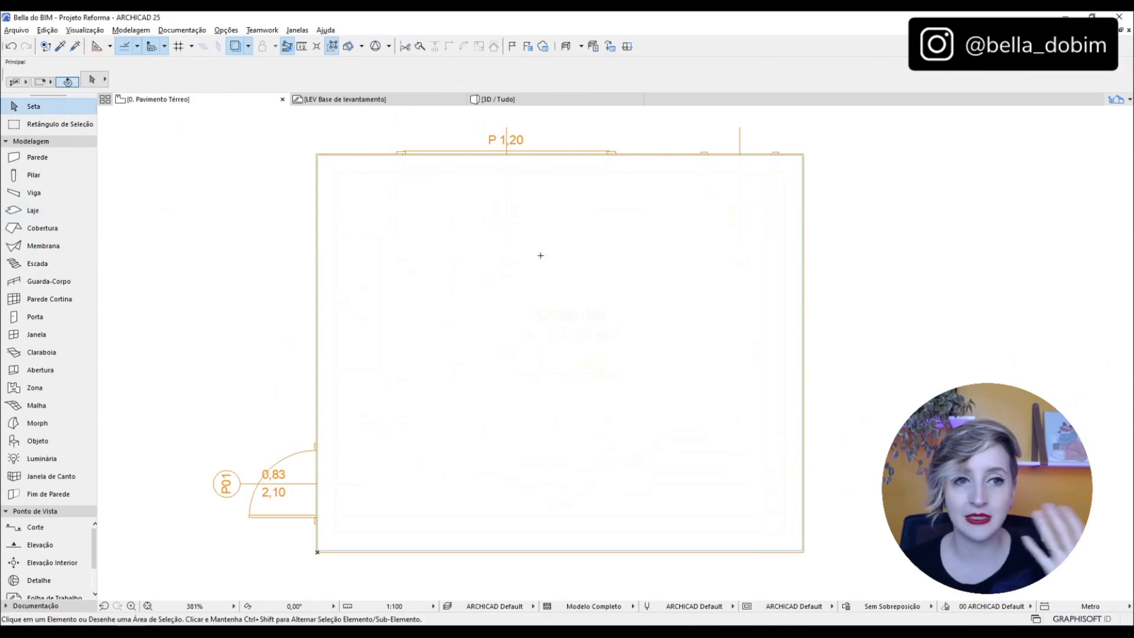
left_click(248, 46)
left_click(301, 239)
left_click_drag(383, 184, 179, 151)
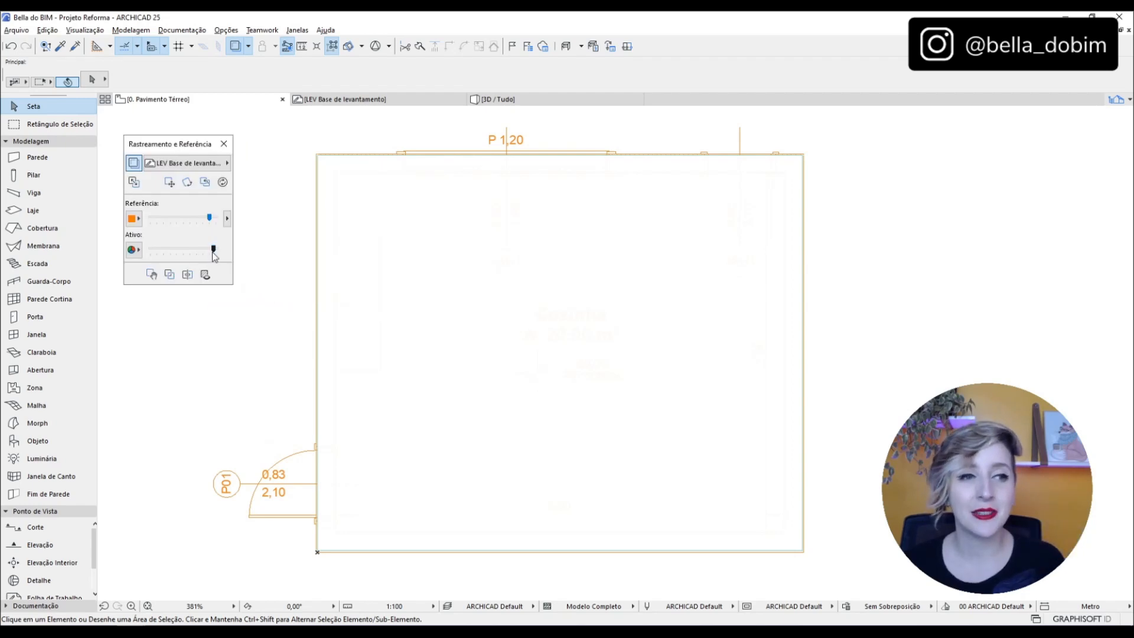
mouse_move(212, 250)
left_mouse_down()
mouse_move(189, 251)
mouse_move(199, 252)
left_mouse_up()
middle_click_drag(573, 239, 587, 232)
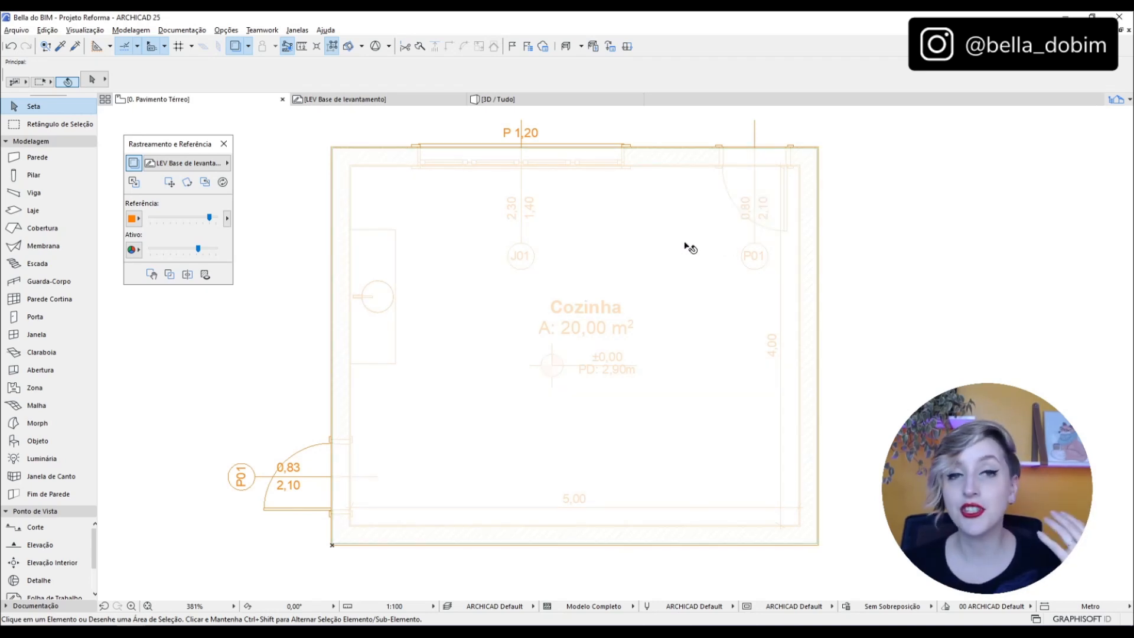
Inspect the slab in plan, open it in the 3D view, and close the Rastreamento e Referência palette.
left_click(688, 247)
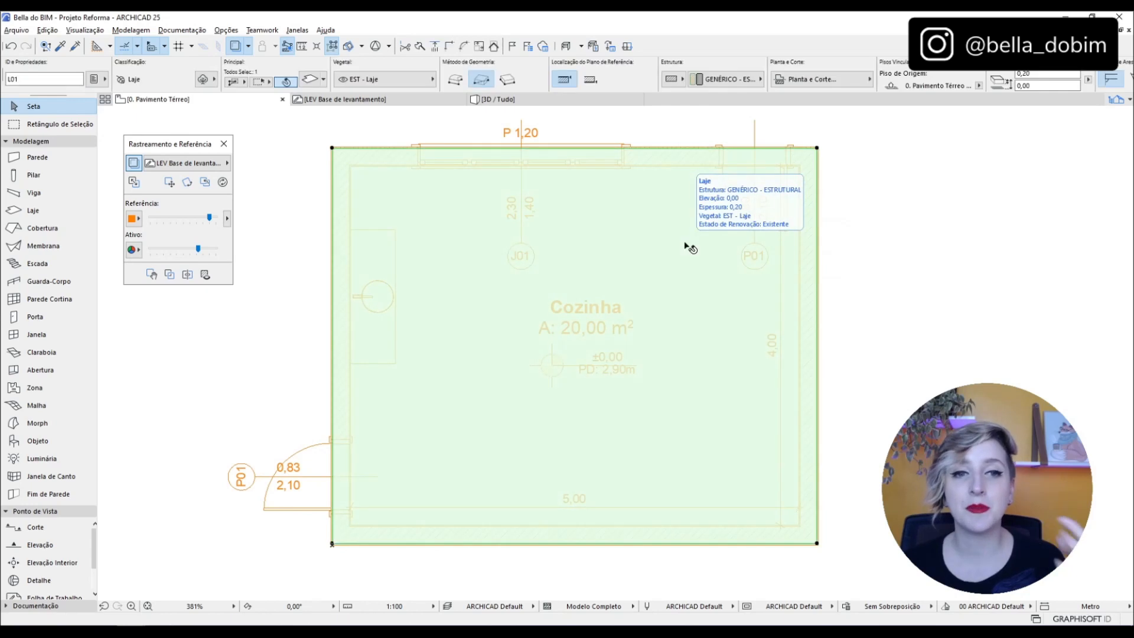
left_click(929, 284)
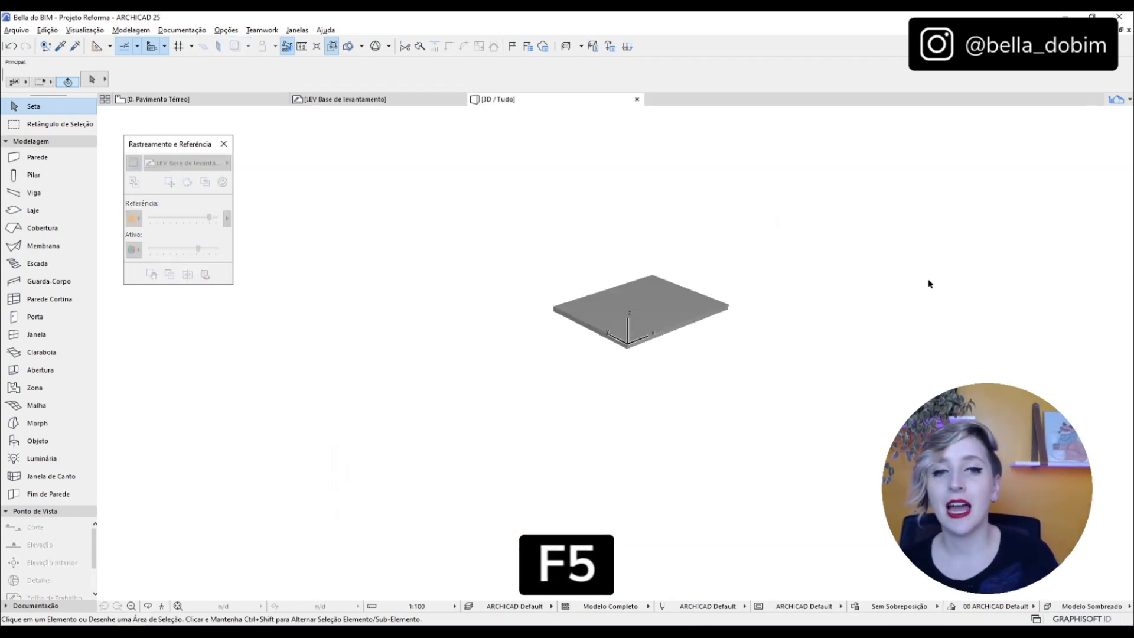
left_click(669, 306)
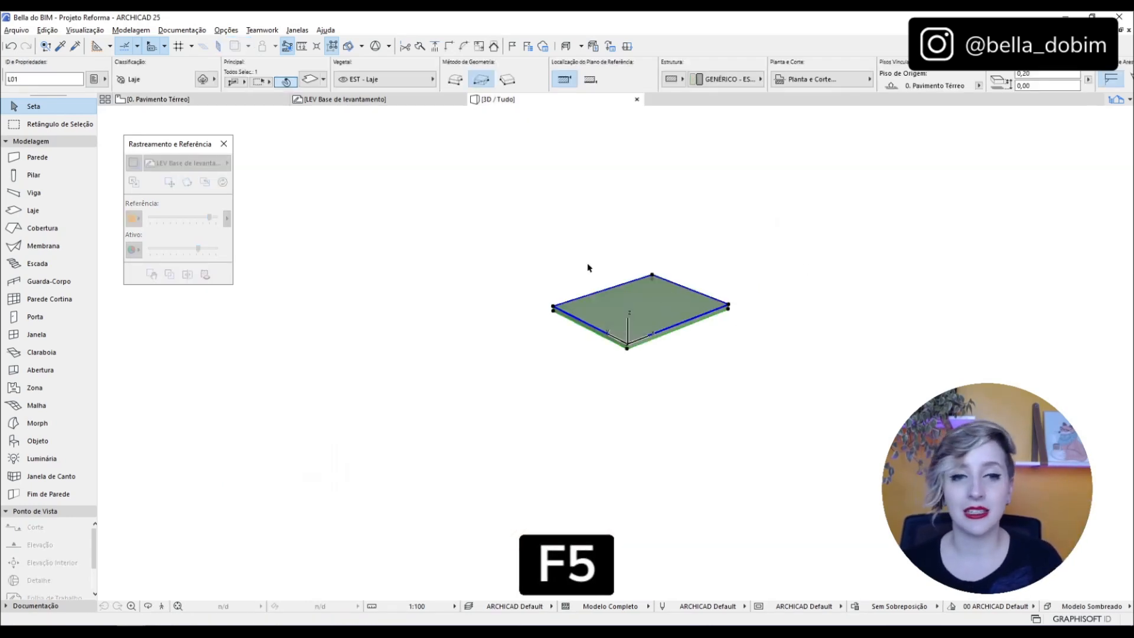
scroll(650, 301, "up", 3)
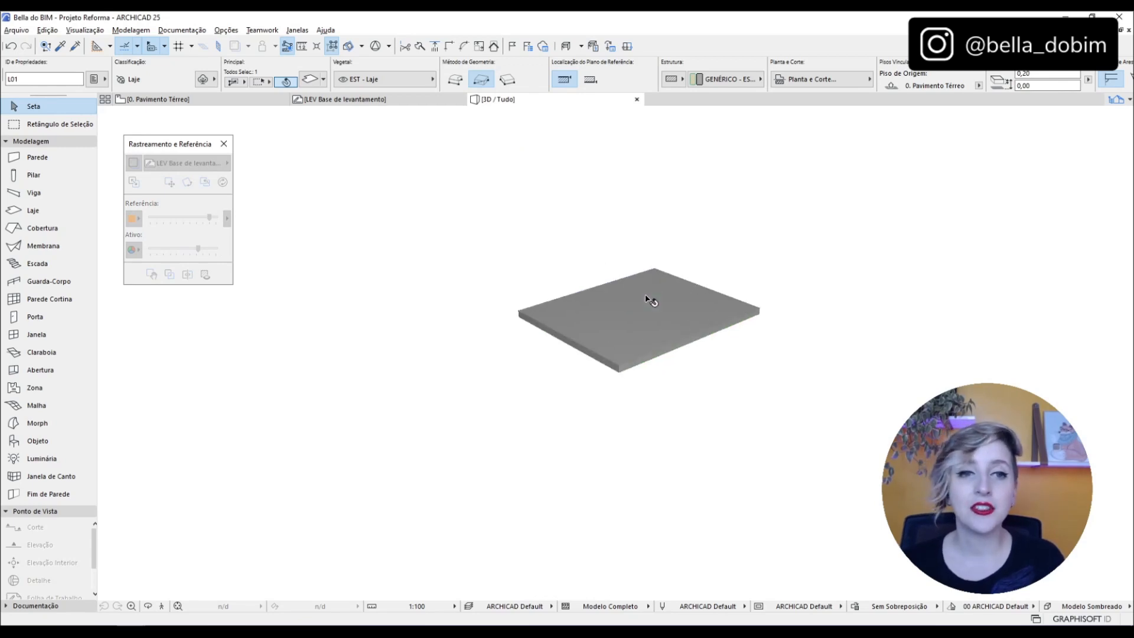
scroll(650, 300, "up", 3)
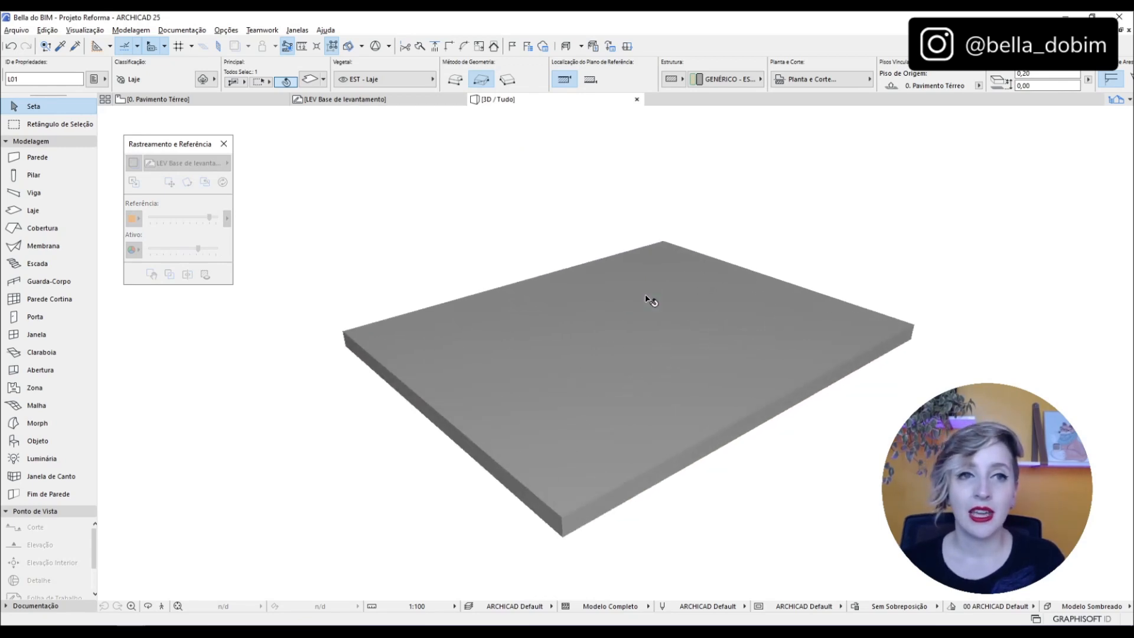
left_click(224, 144)
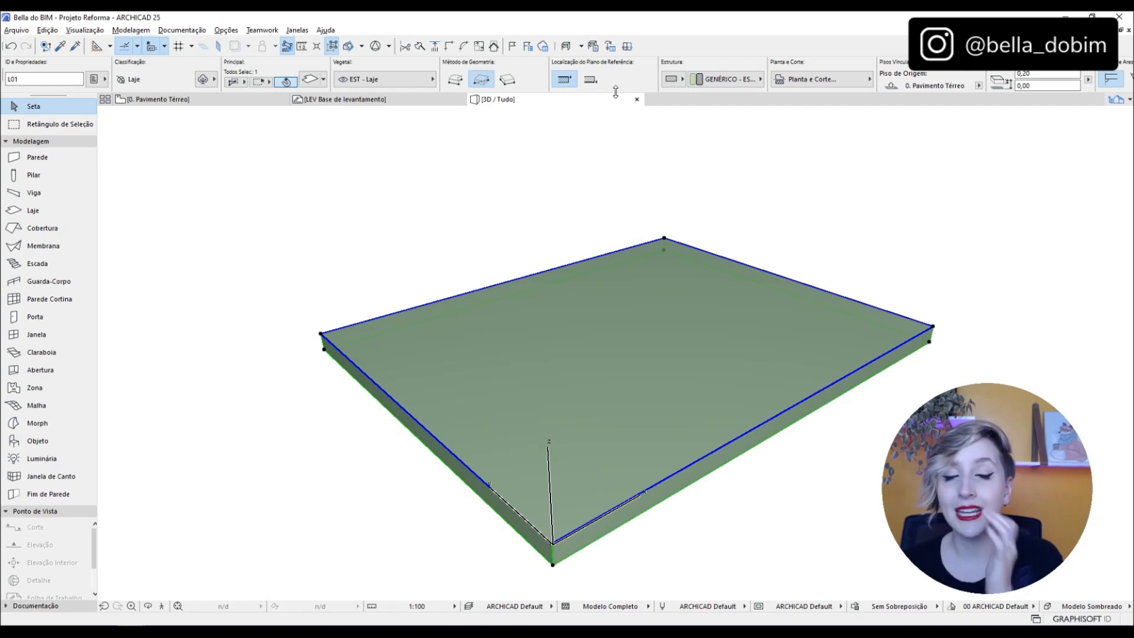
Select the slab in 3D and set its reference plane location to the bottom face.
left_click(940, 192)
left_click(723, 296)
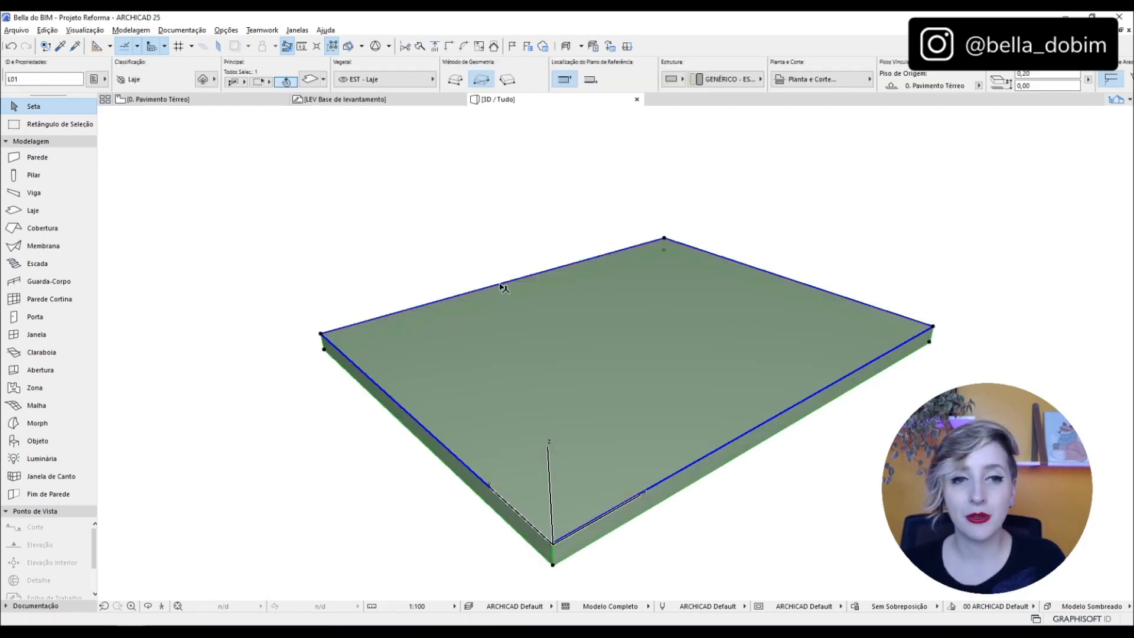
middle_click_drag(702, 378, 693, 352)
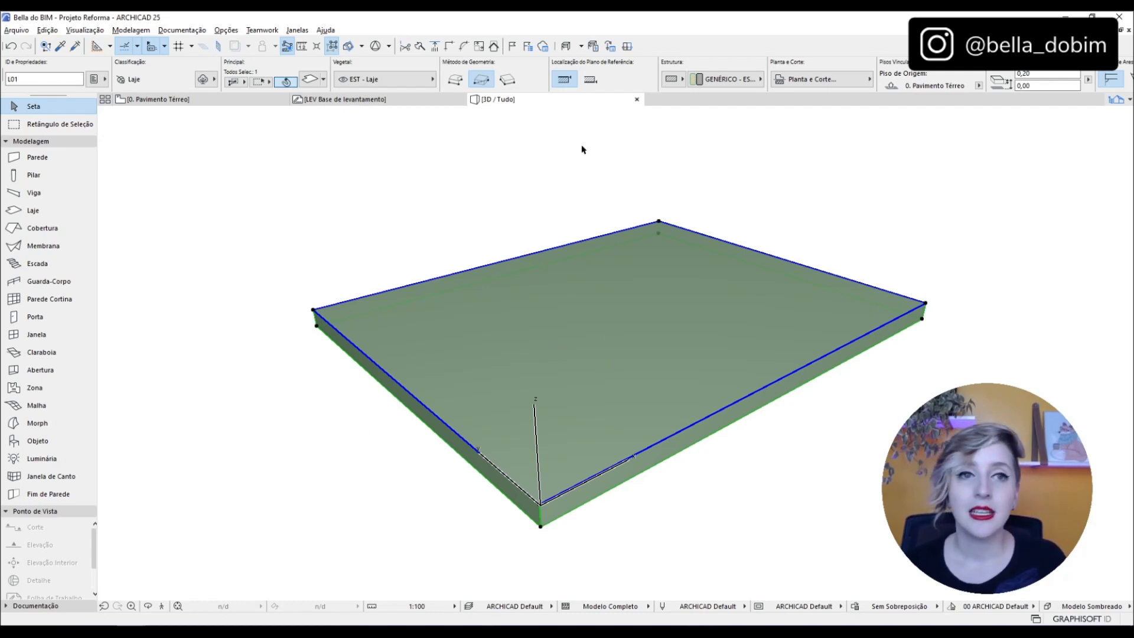
left_click(590, 81)
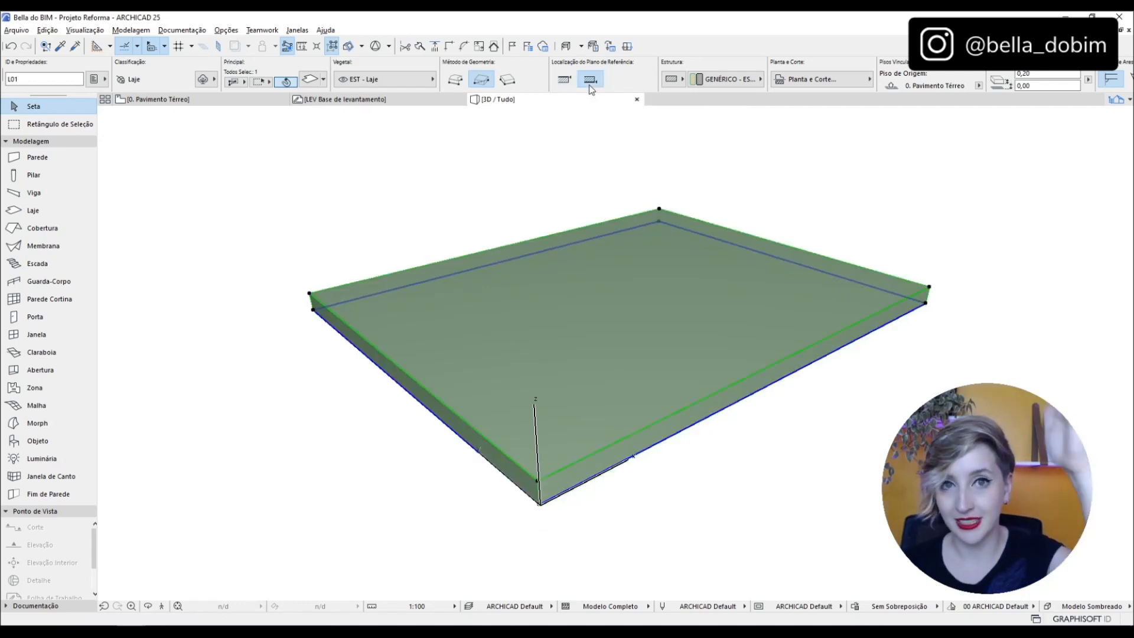
Set the selected slab's reference plane location to its top face in the 3D view.
left_click(570, 83)
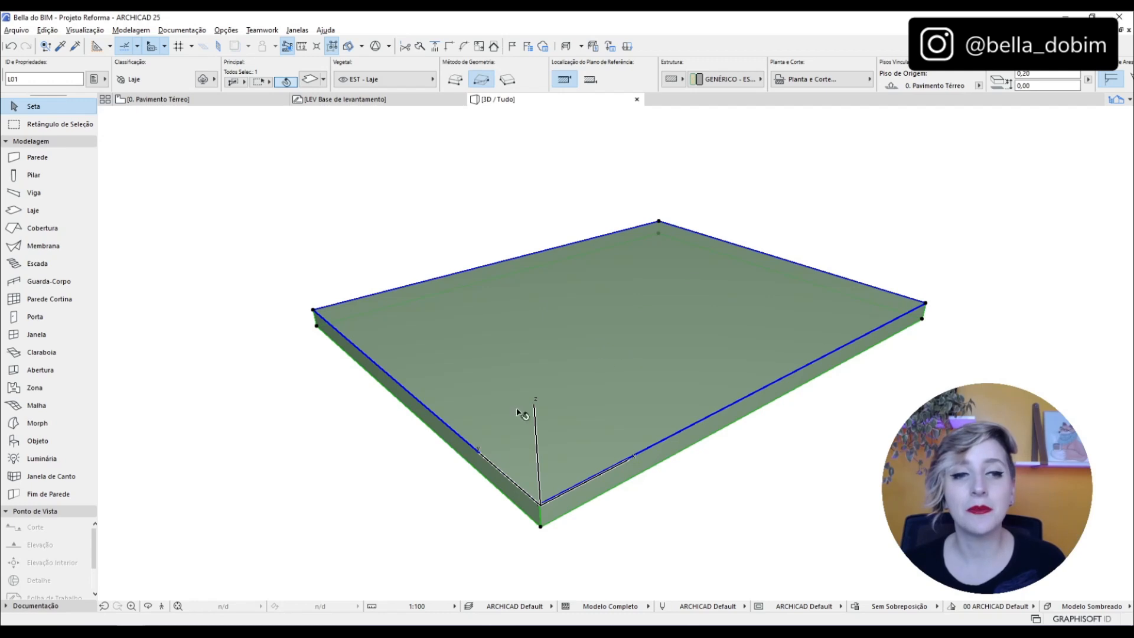
scroll(538, 479, "up", 2)
middle_click_drag(541, 470, 540, 404)
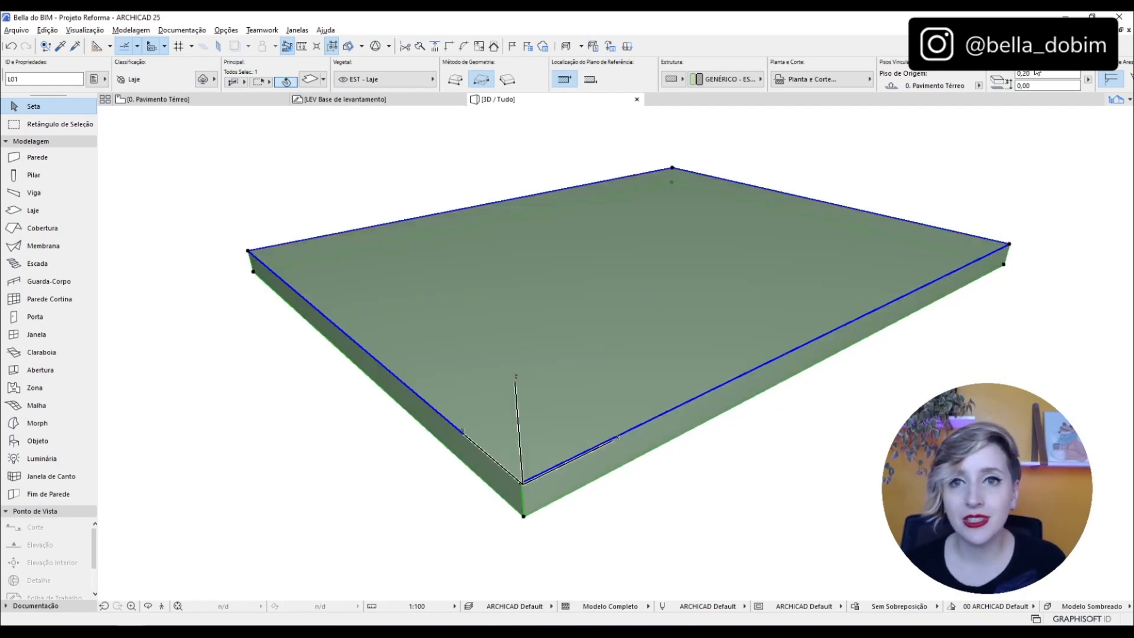
Set the slab's thickness to 0,30 and deselect the slab.
left_click(1033, 74)
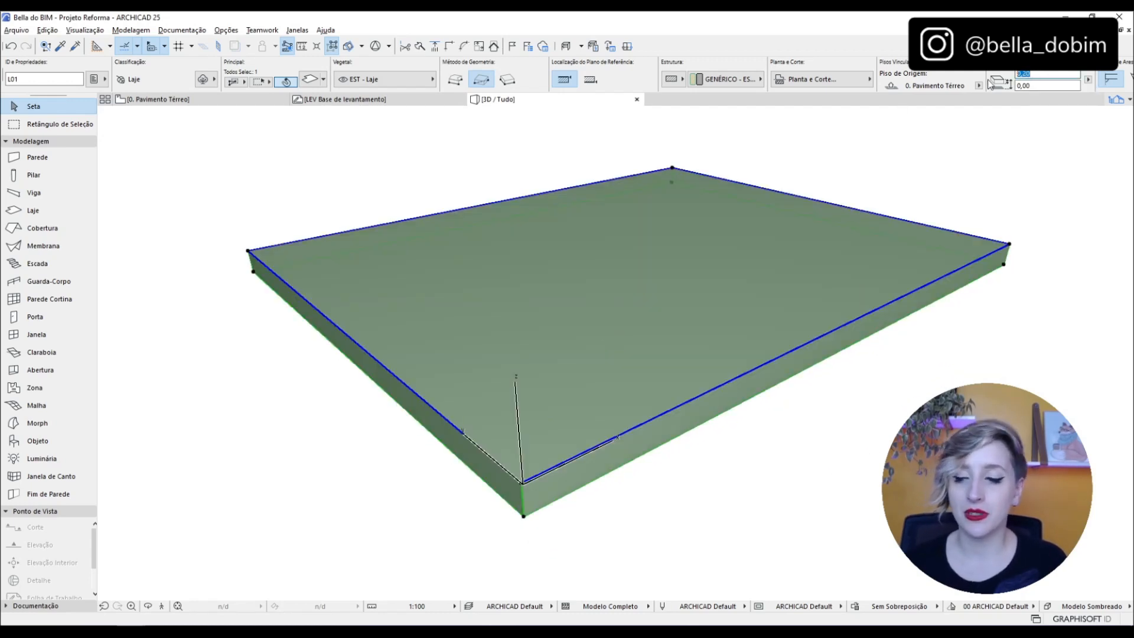
type("0,30")
key("Return")
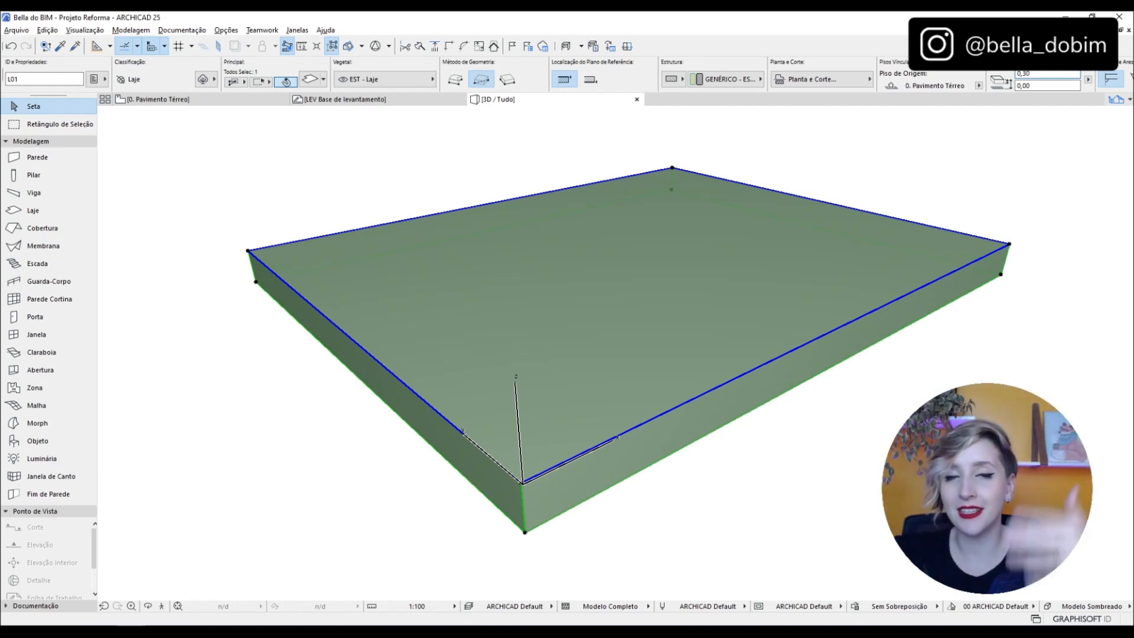
left_click(1003, 131)
left_click(884, 251)
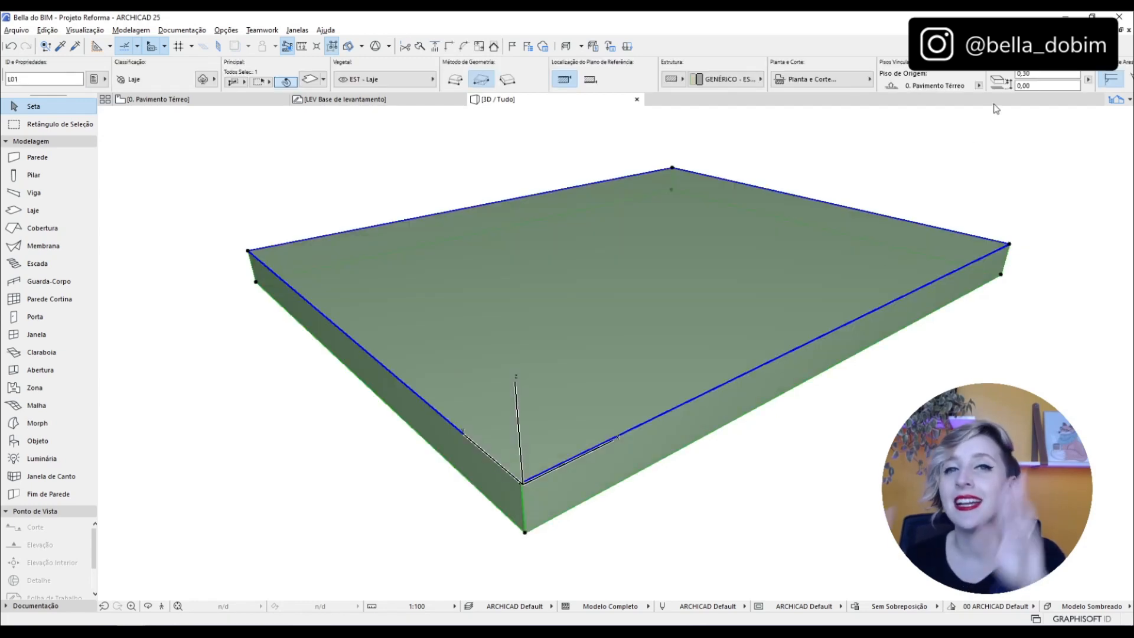
left_click_drag(1031, 88, 998, 90)
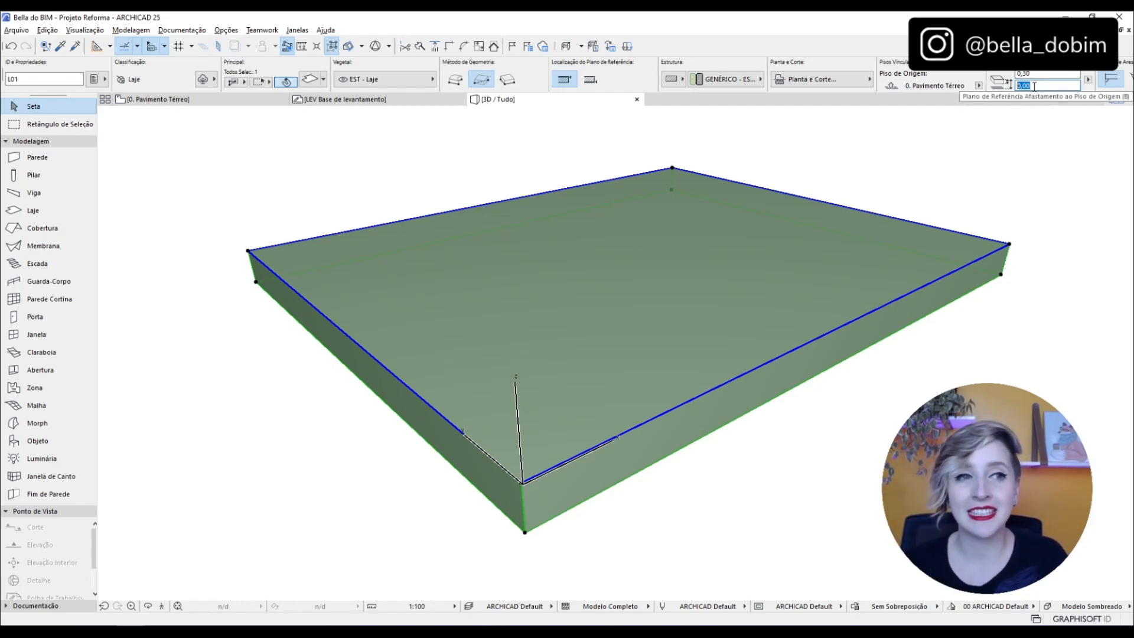
left_click(997, 165)
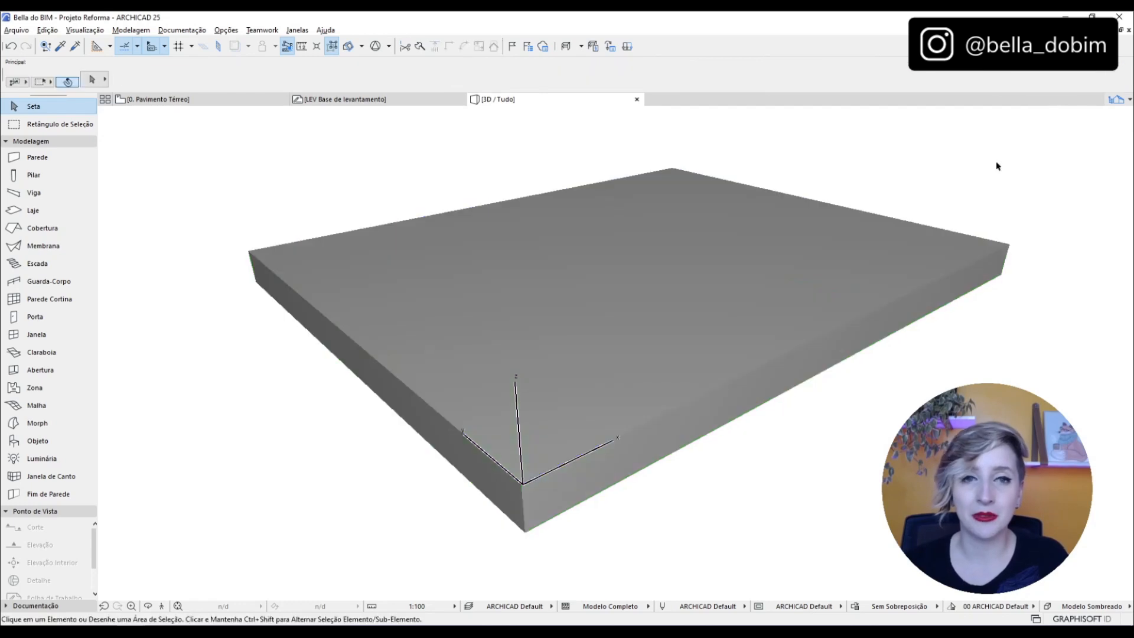
From the ground floor plan, open the elevation marked by the line below the kitchen, using the current view settings.
left_click(177, 99)
scroll(584, 275, "down", 6)
left_click(569, 471)
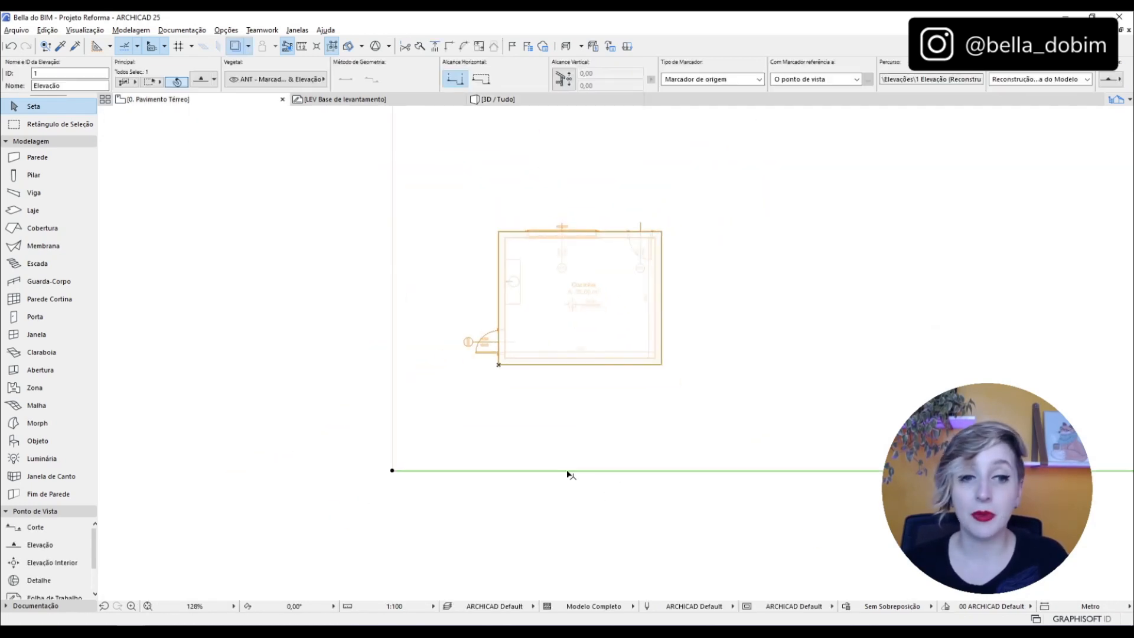
right_click(569, 472)
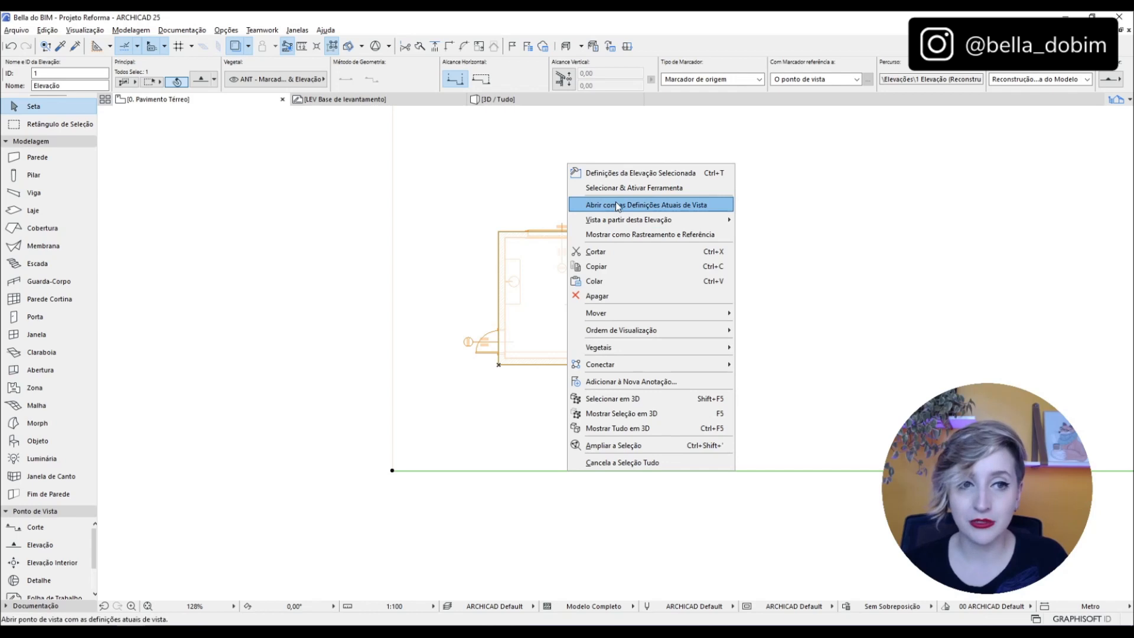
left_click(676, 208)
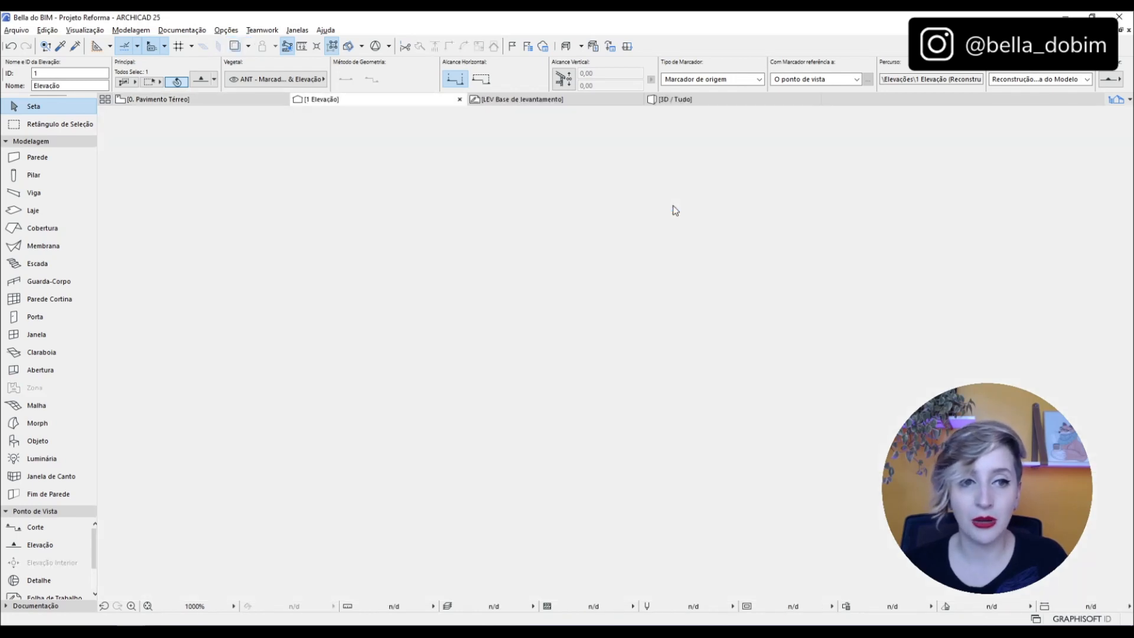
In the elevation, set the slab's reference plane offset from its home story to -0,05 and deselect it.
scroll(772, 331, "up", 5)
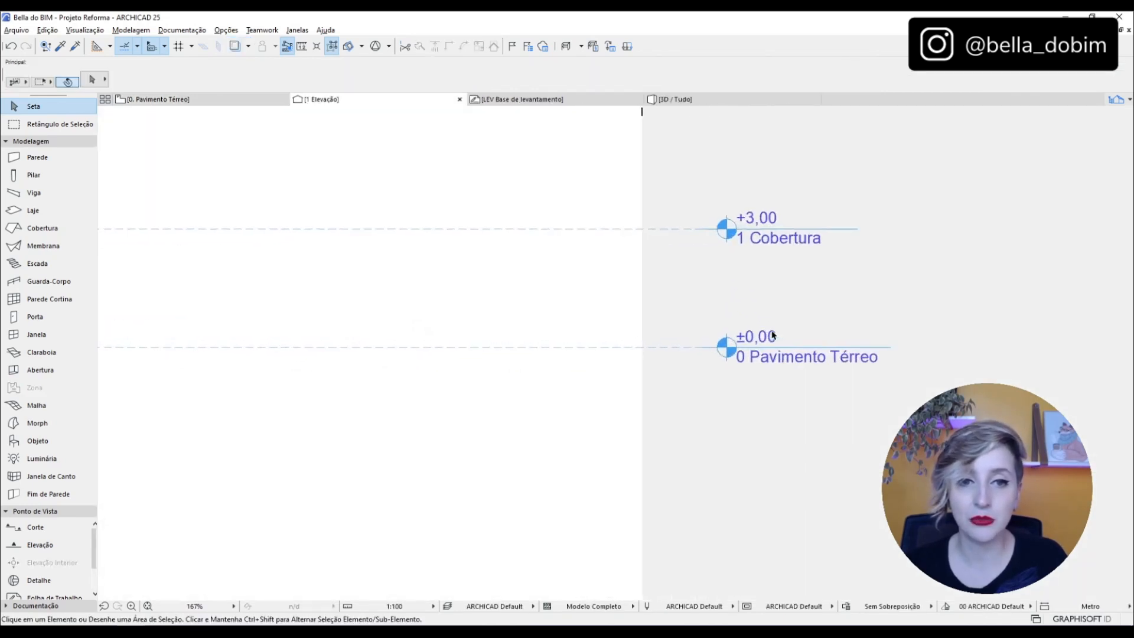
scroll(988, 363, "down", 10)
scroll(397, 381, "up", 11)
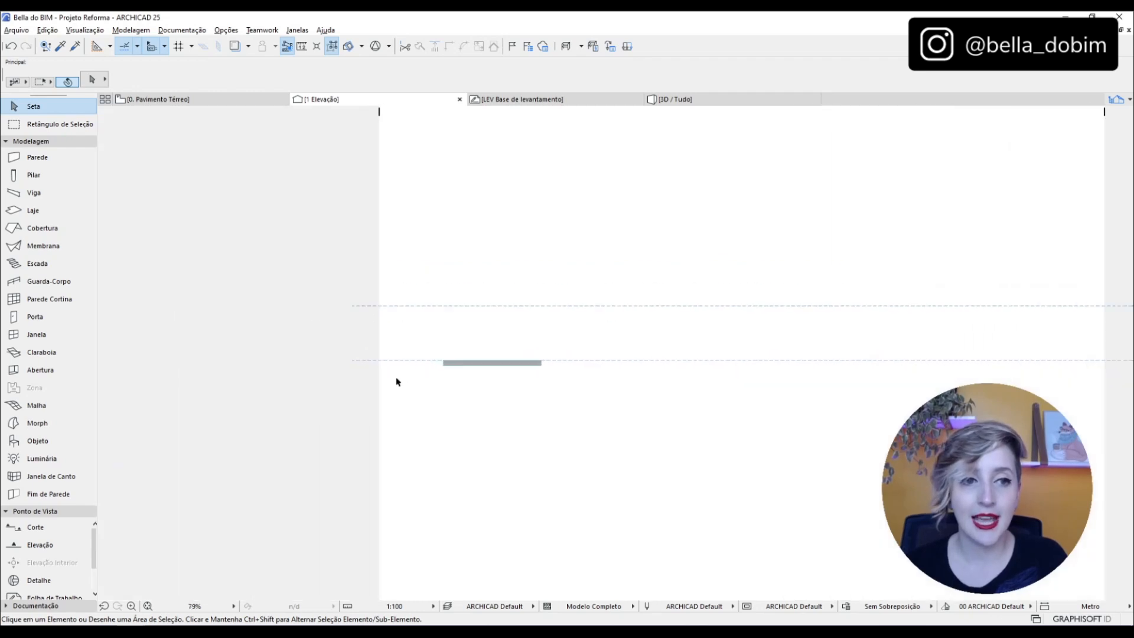
left_click(488, 344)
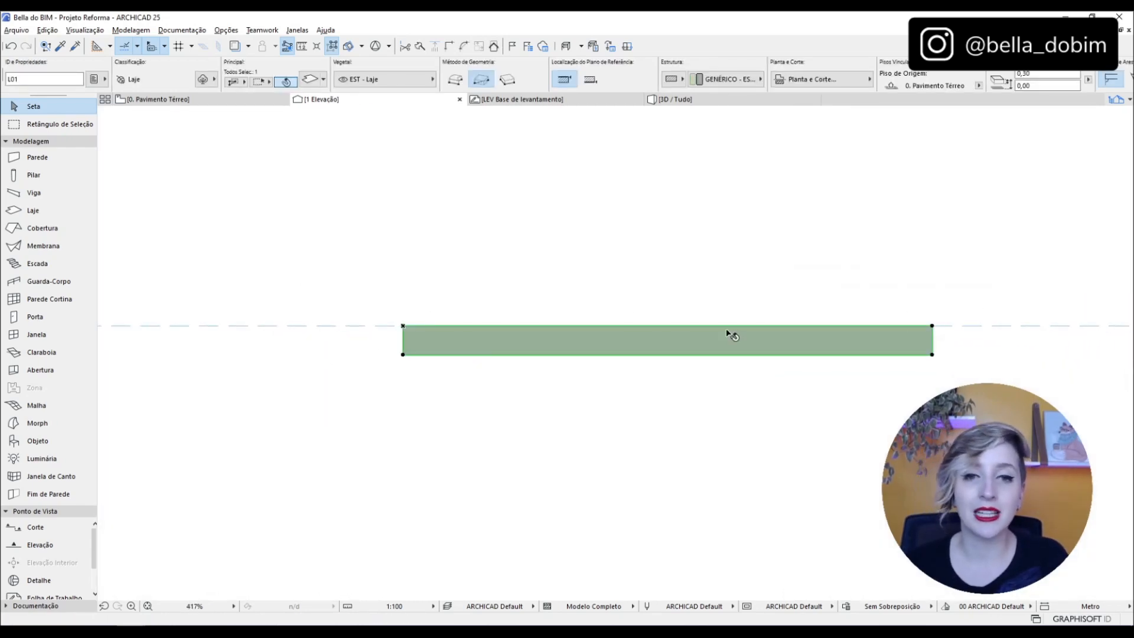
left_click(1047, 86)
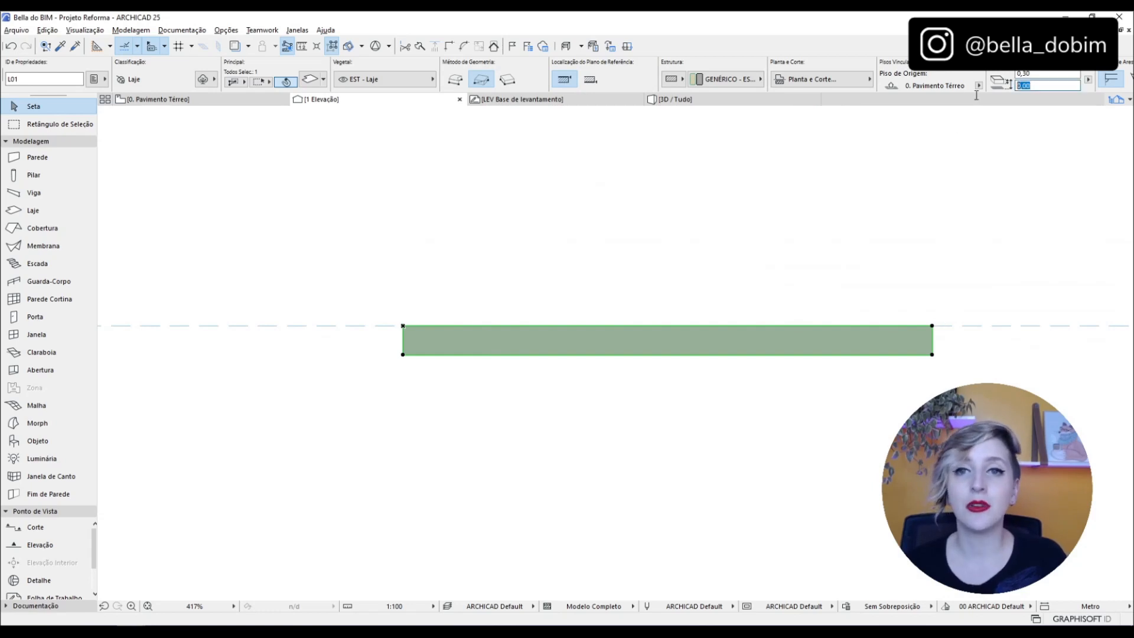
type("-0,05")
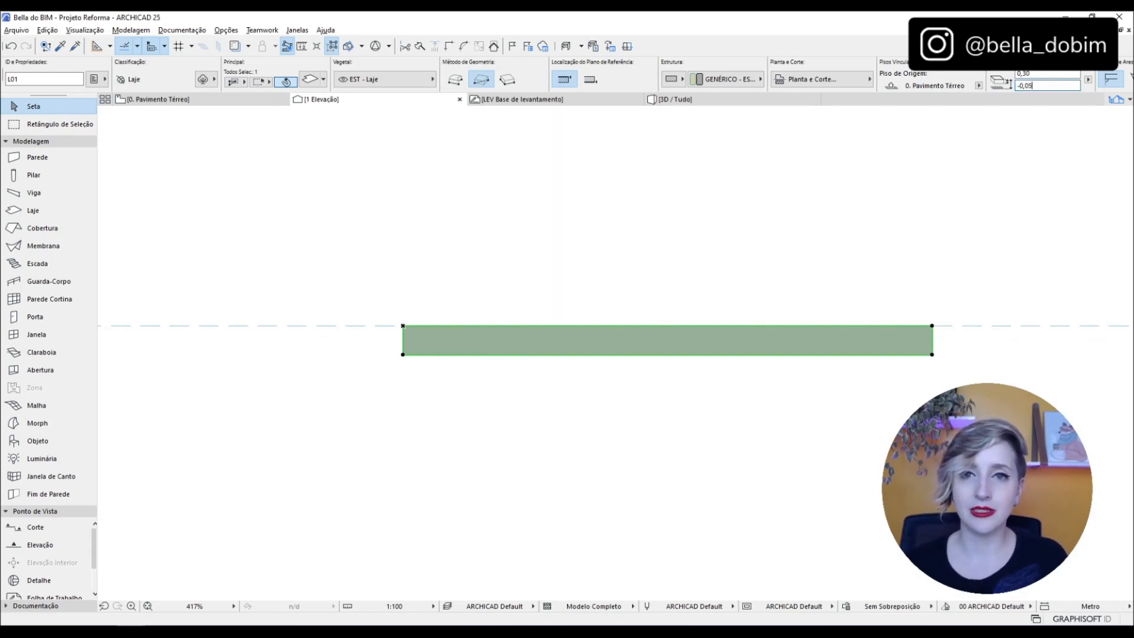
key("Return")
left_click(984, 274)
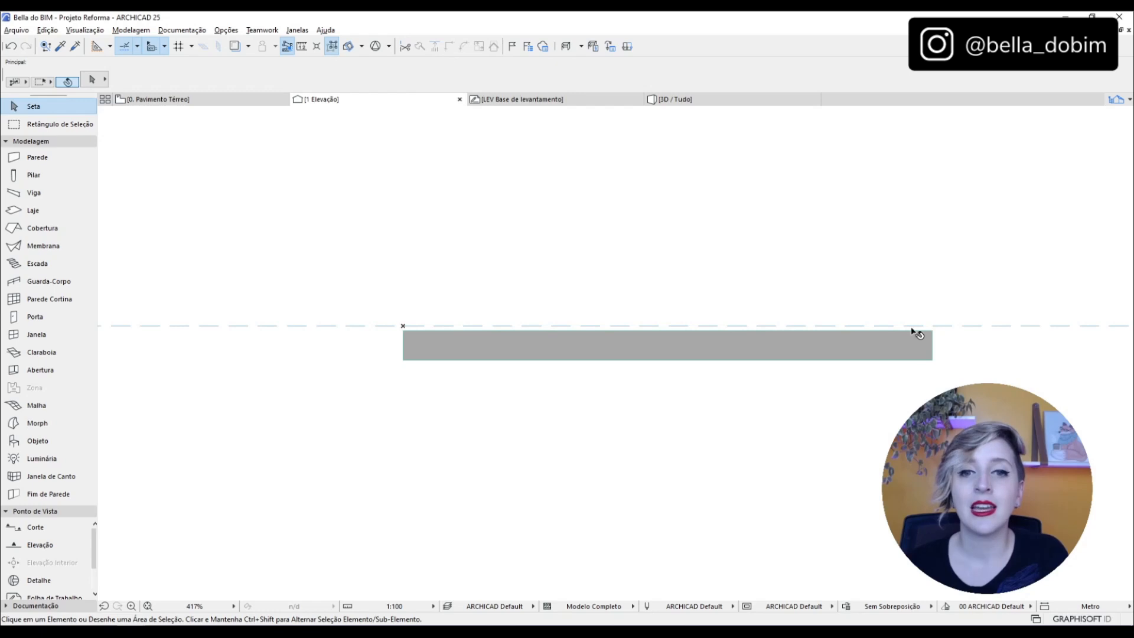
Examine the slab's offset from the ground floor level line in the elevation, and select the slab again in the 3D view.
scroll(939, 331, "up", 1)
scroll(944, 335, "up", 5)
left_click(862, 327)
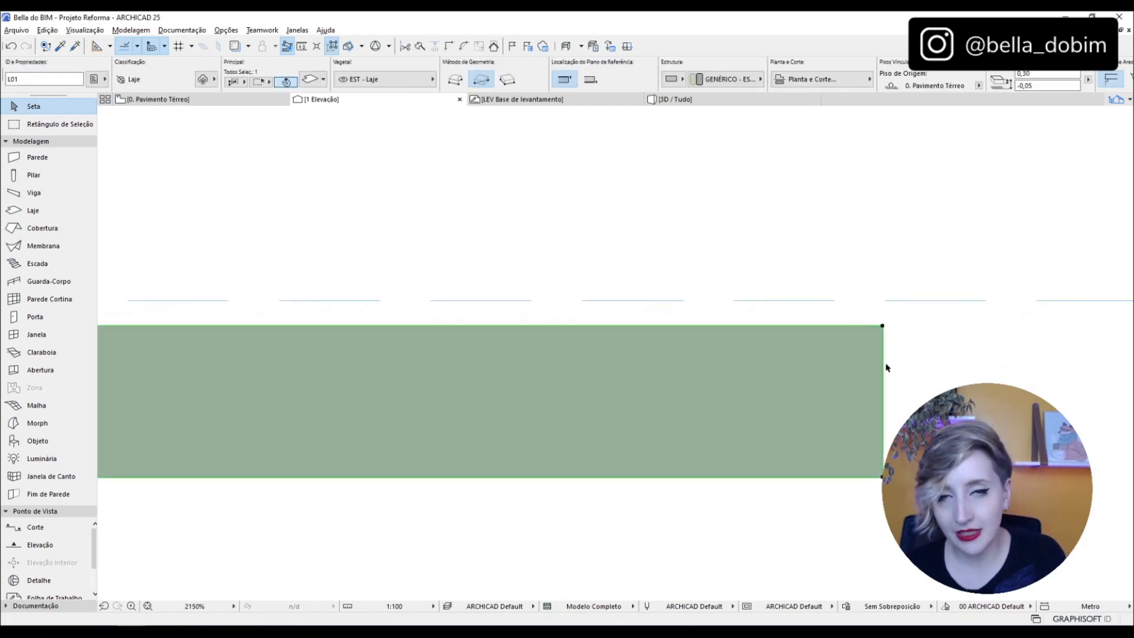
left_click(254, 101)
left_click(711, 100)
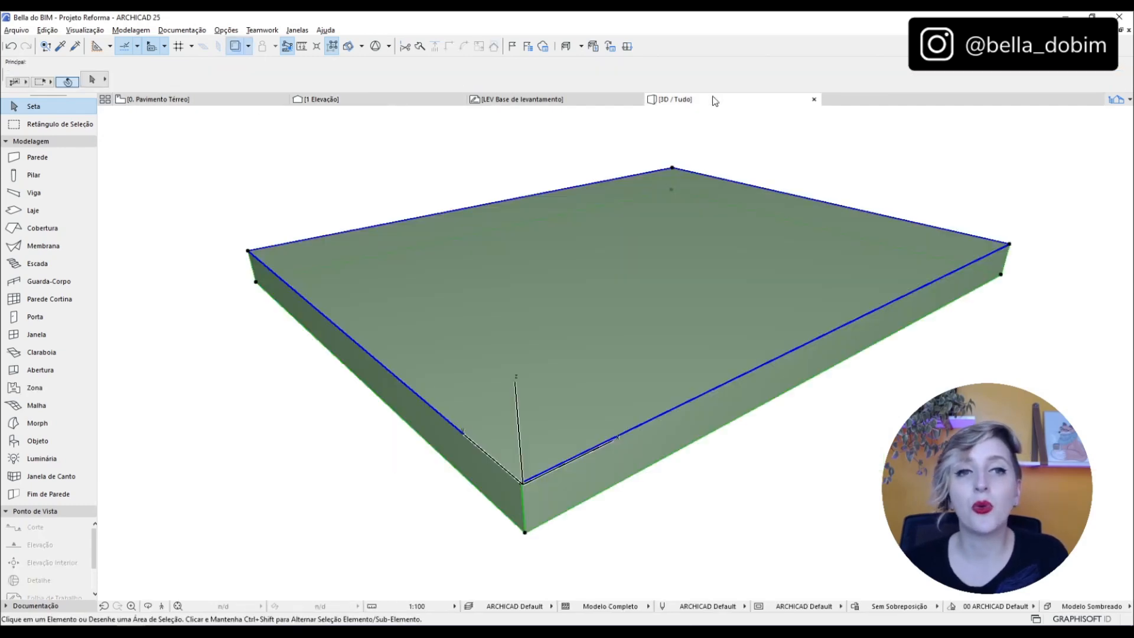
left_click(754, 291)
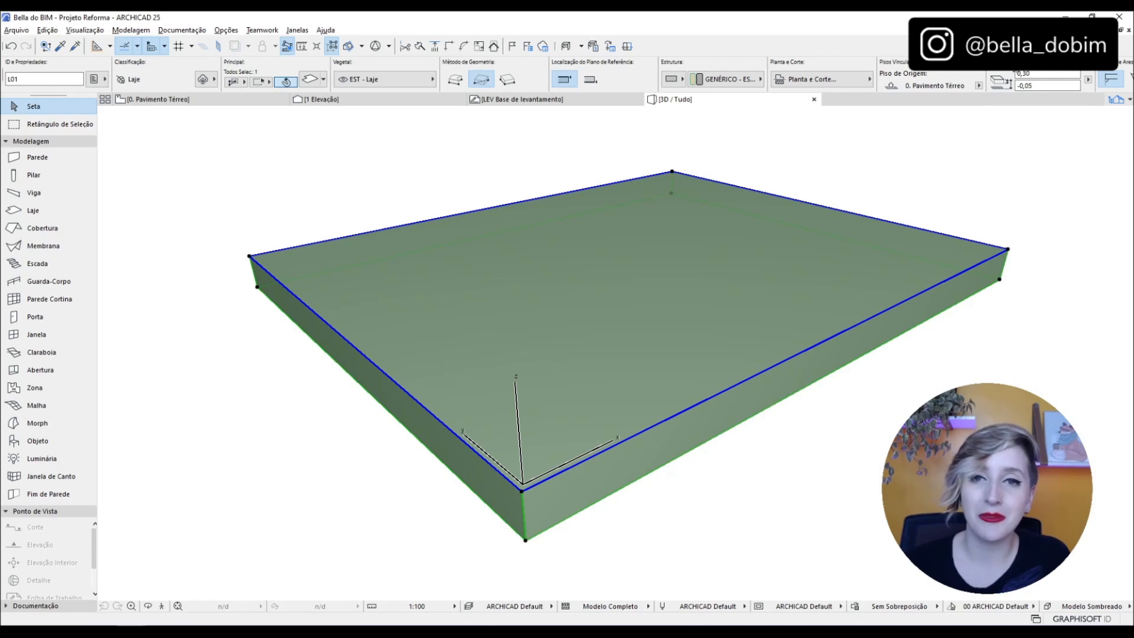
Switch the slab's reference plane to the bottom face and back to the top face.
left_click(594, 82)
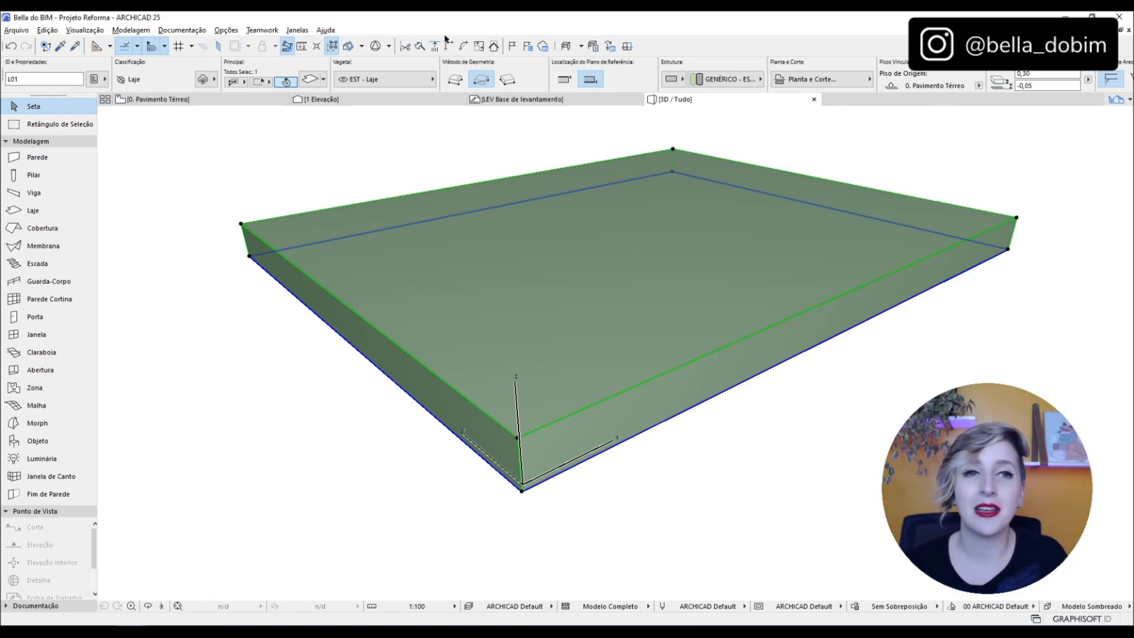
left_click(564, 79)
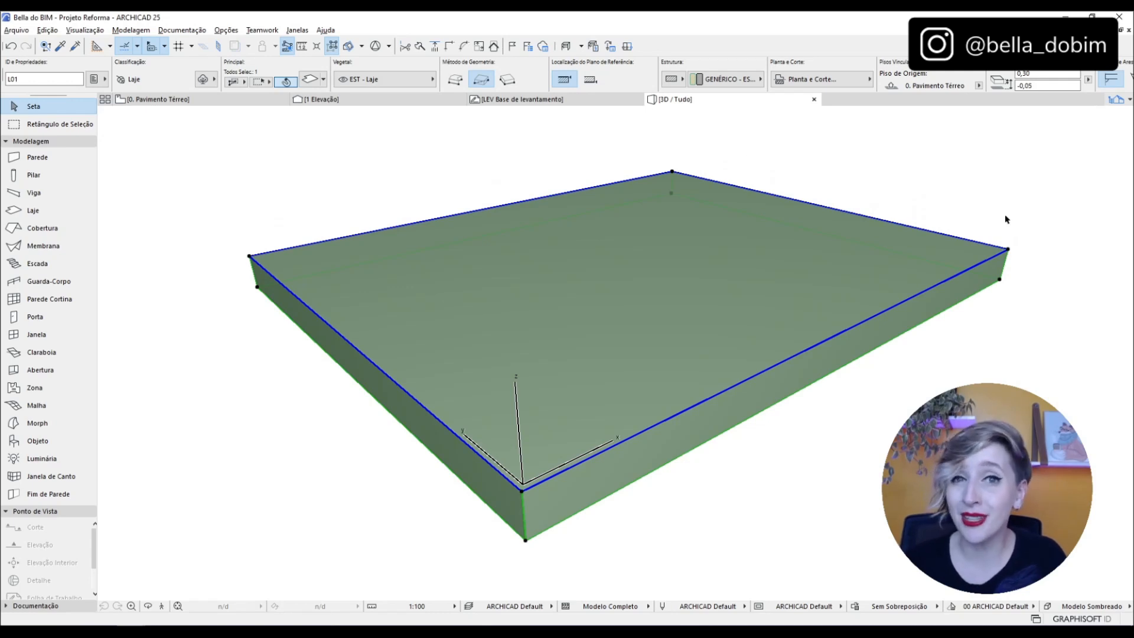
Set the slab's thickness to 0,20, keeping its reference plane at the top face.
left_click(1043, 74)
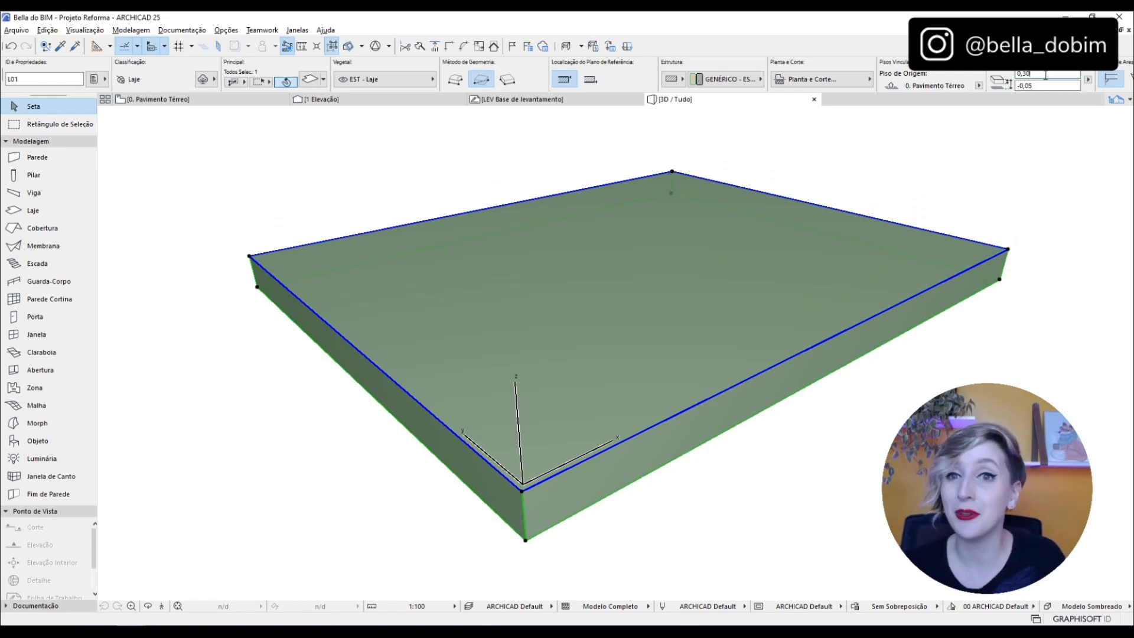
type(",2")
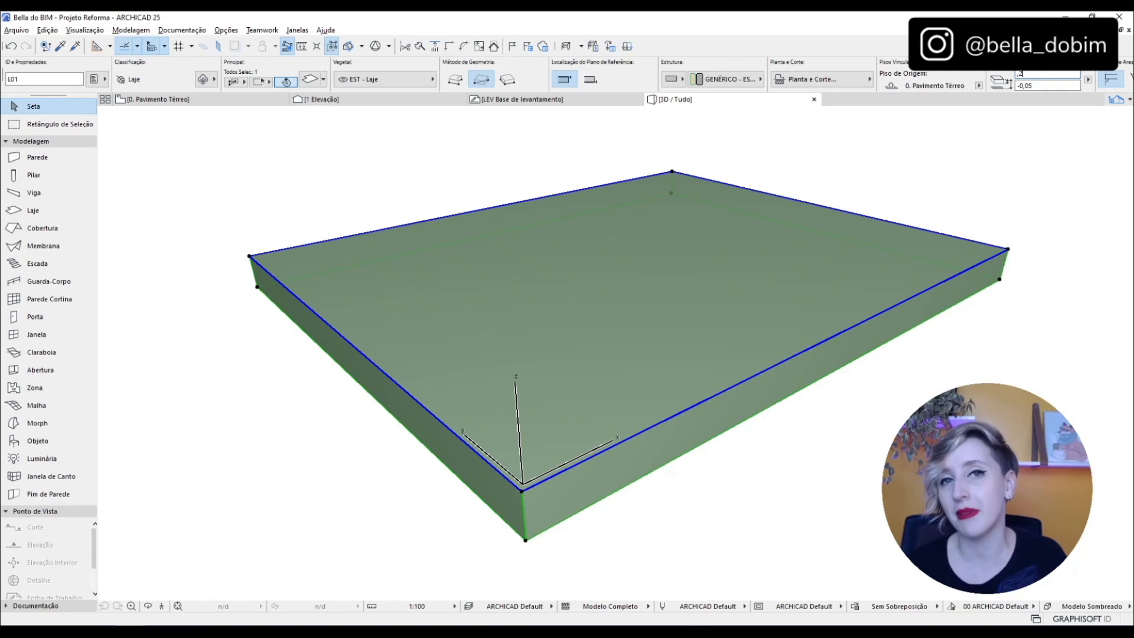
key("Return")
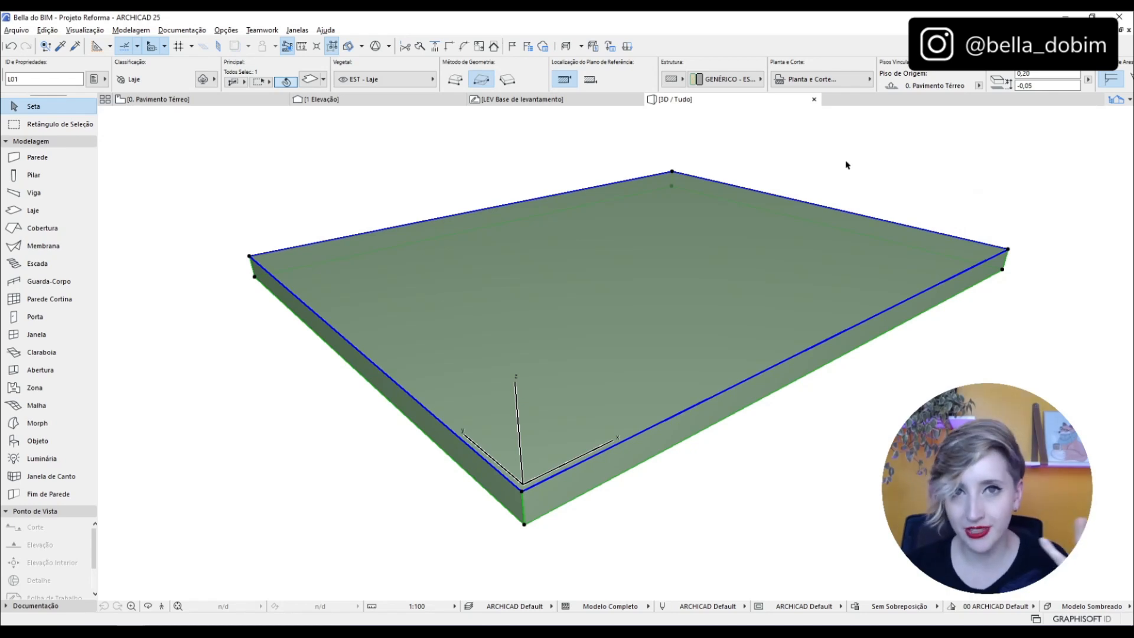
Keep the slab's basic structure and set its building material to Concreto - Estrutural.
left_click(681, 79)
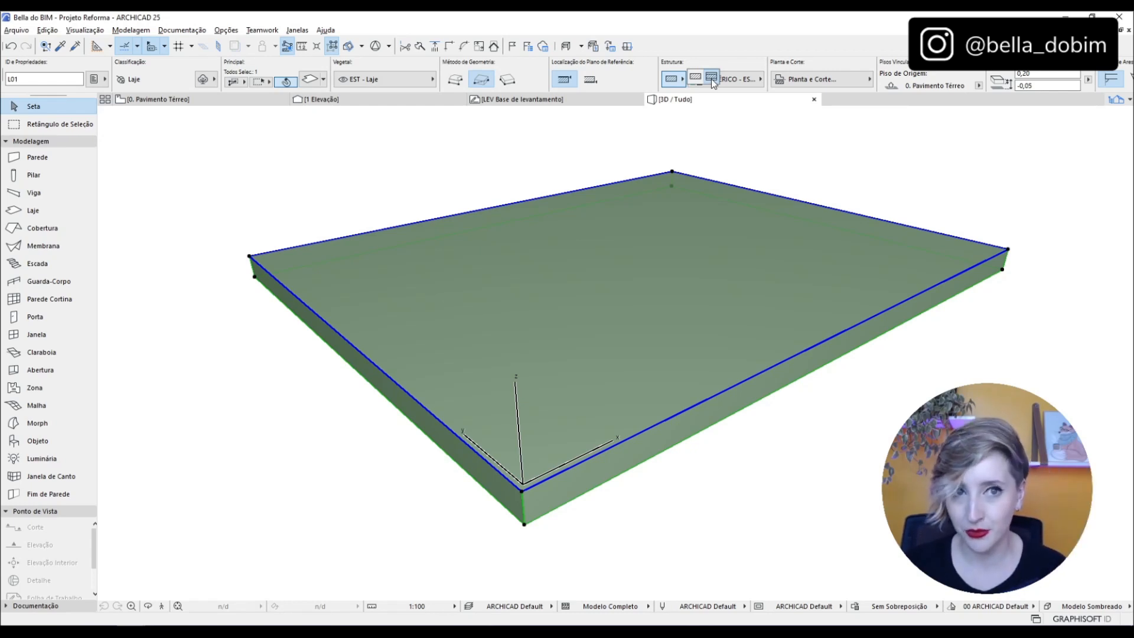
left_click(694, 78)
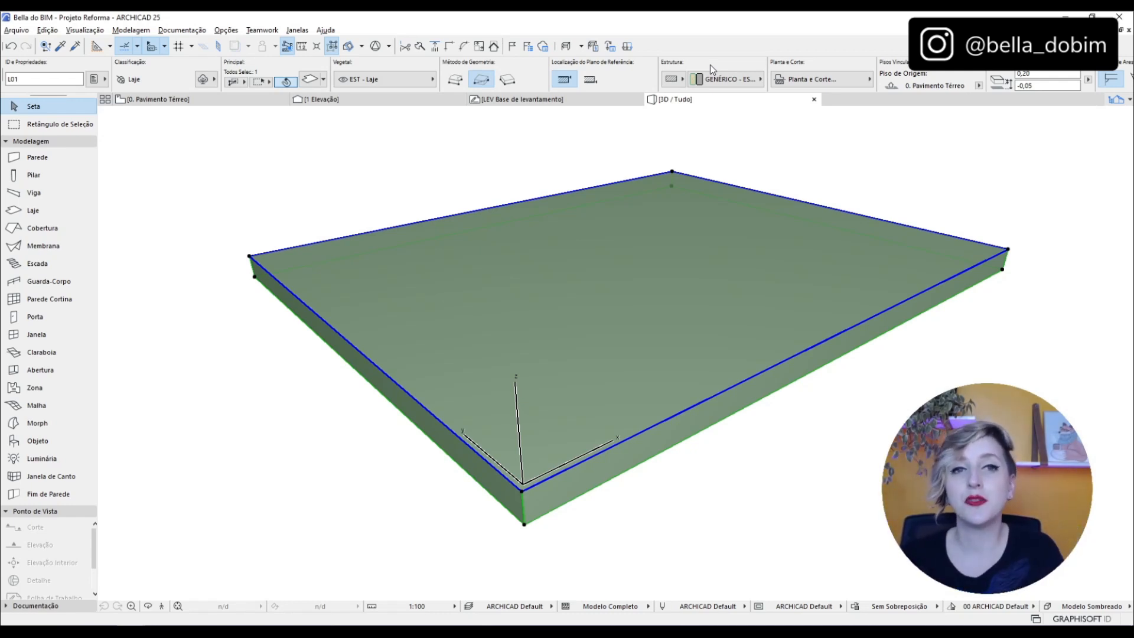
left_click(715, 83)
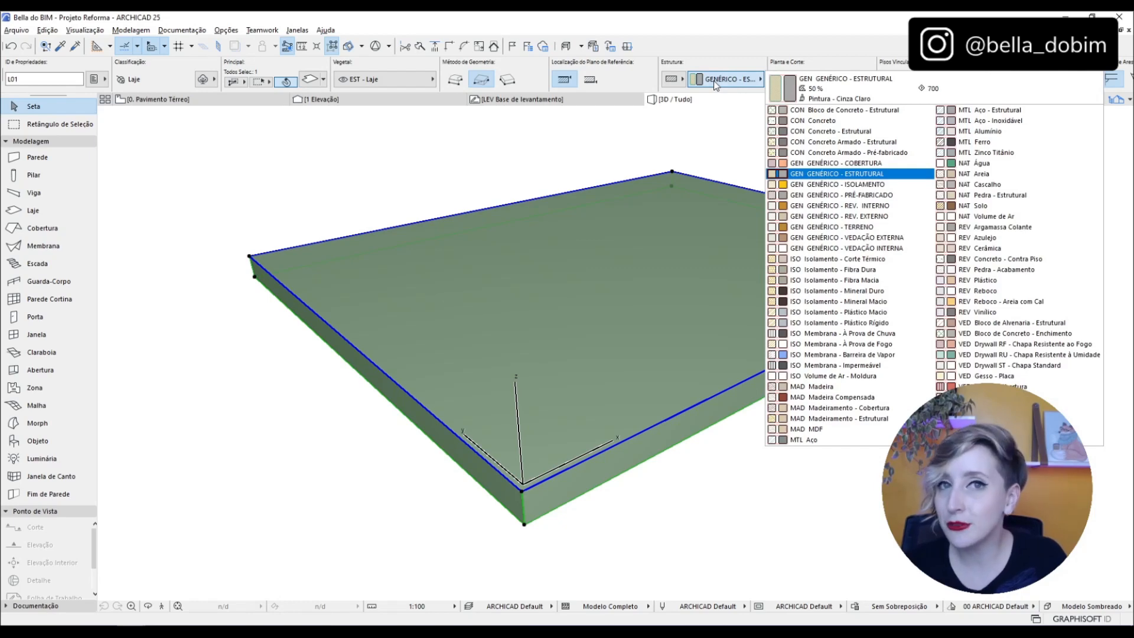
left_click(714, 83)
scroll(714, 84, "down", 2)
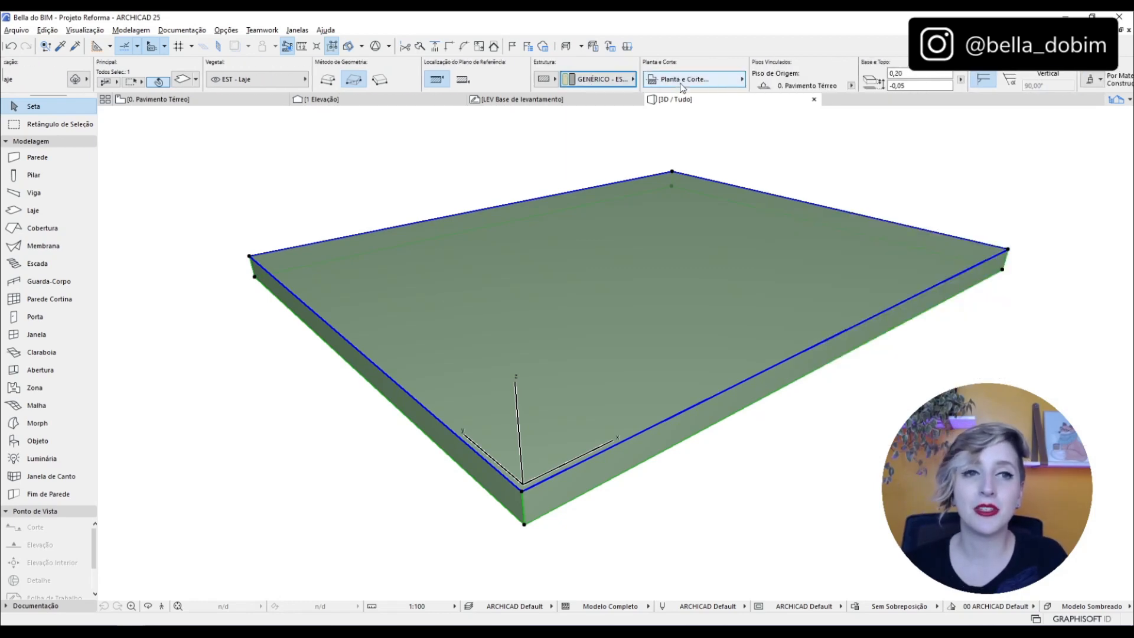
left_click(491, 86)
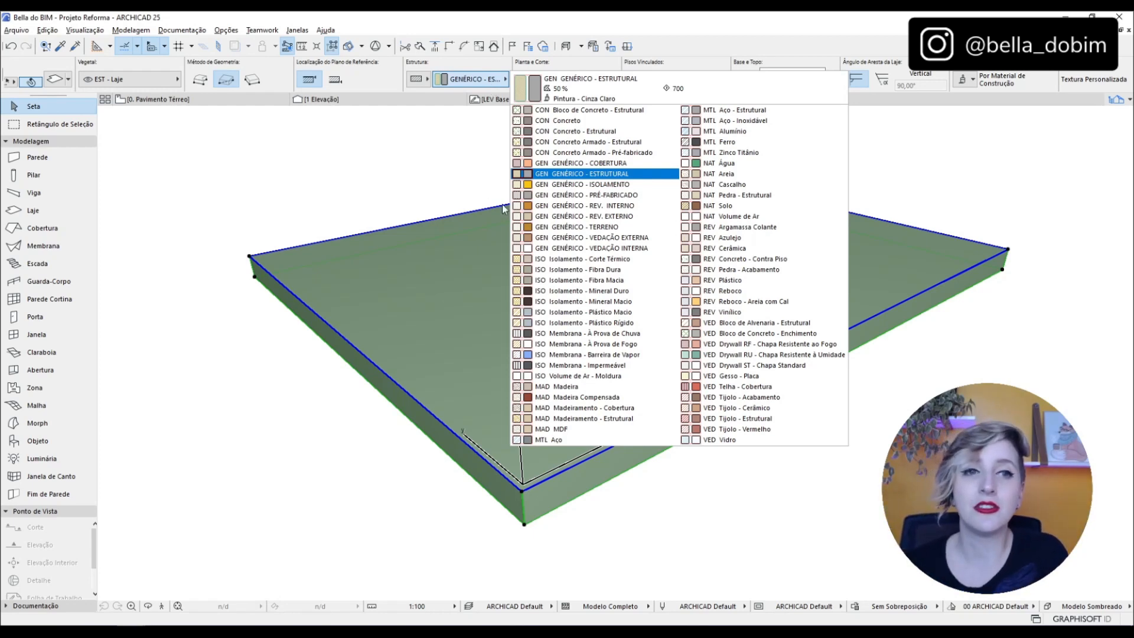
left_click(590, 132)
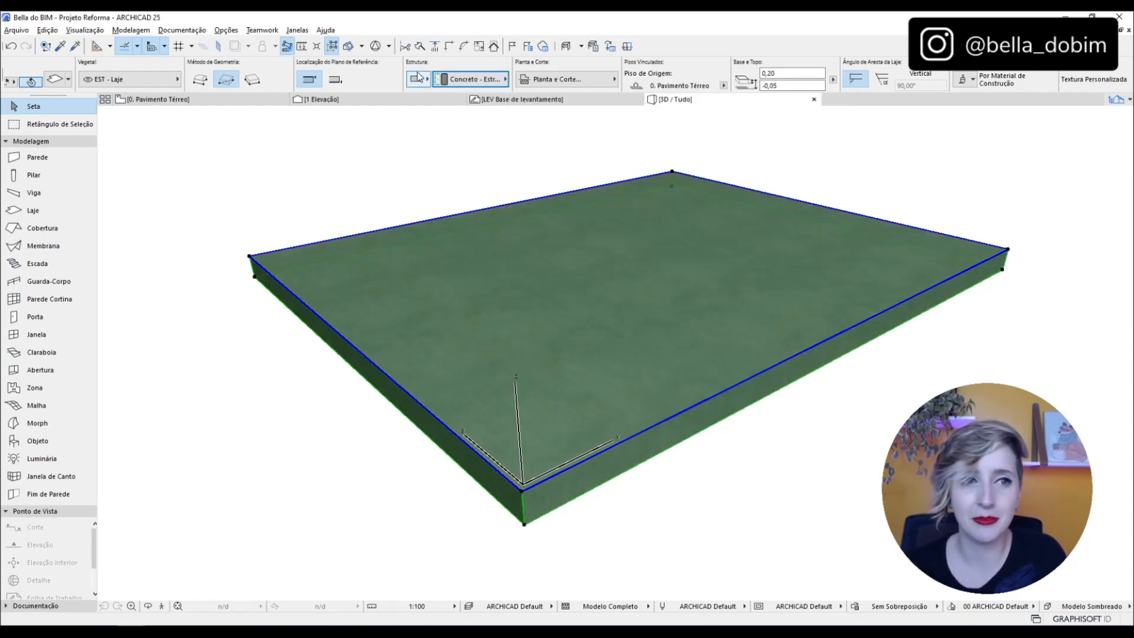
Review the available building materials, keep Concreto - Estrutural for the slab, and reselect the slab in 3D.
left_click(496, 78)
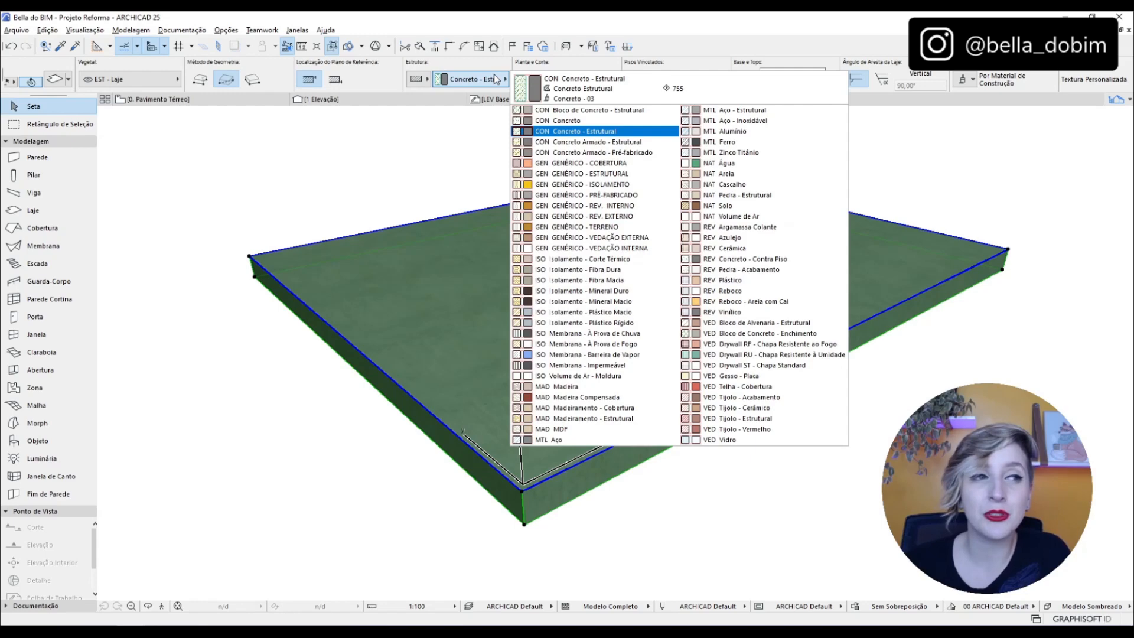
left_click(497, 78)
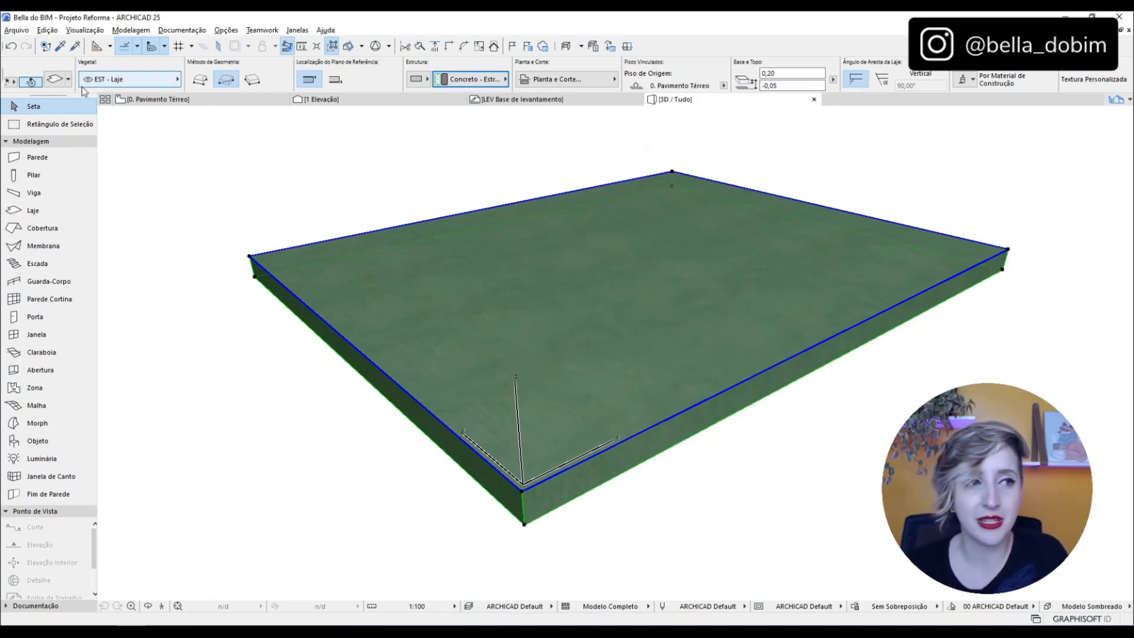
left_click(499, 81)
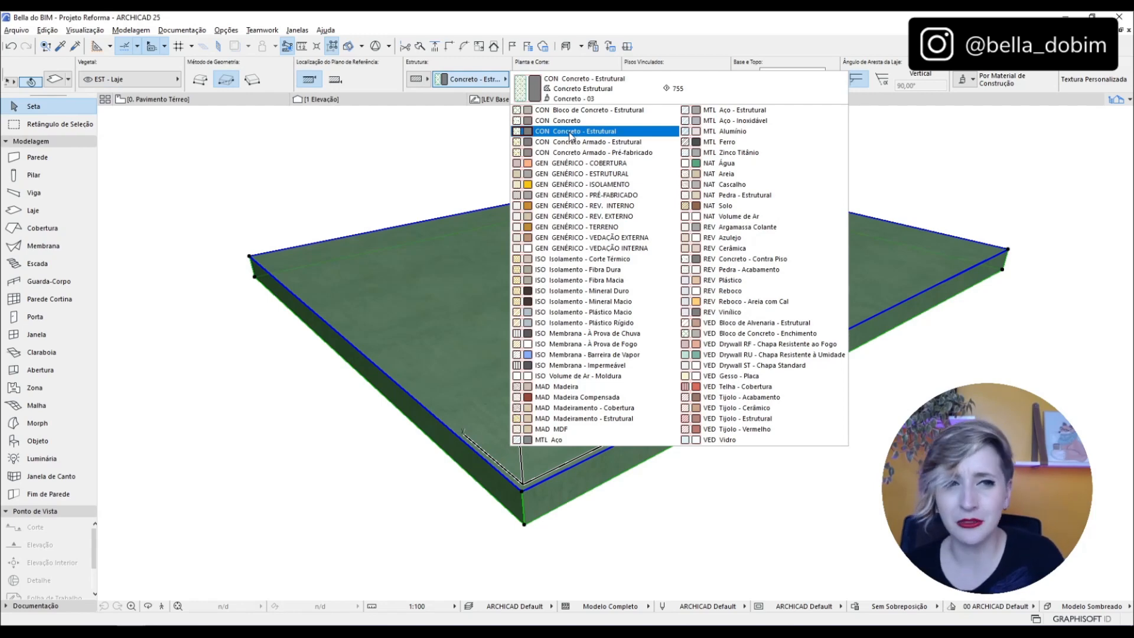
left_click(571, 131)
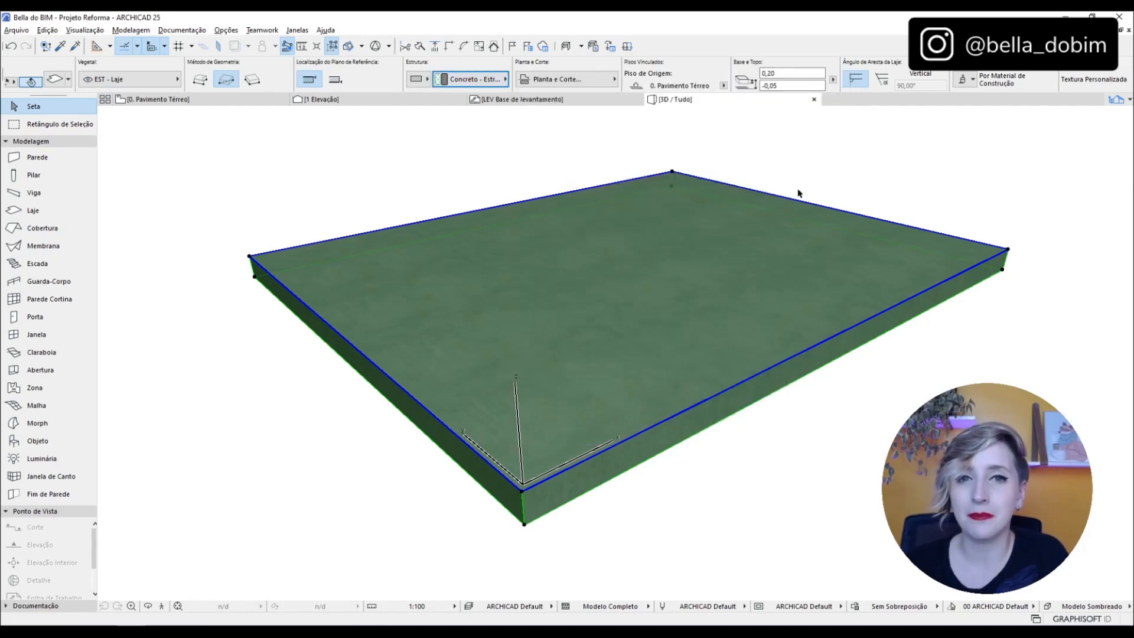
left_click(933, 174)
left_click(766, 263)
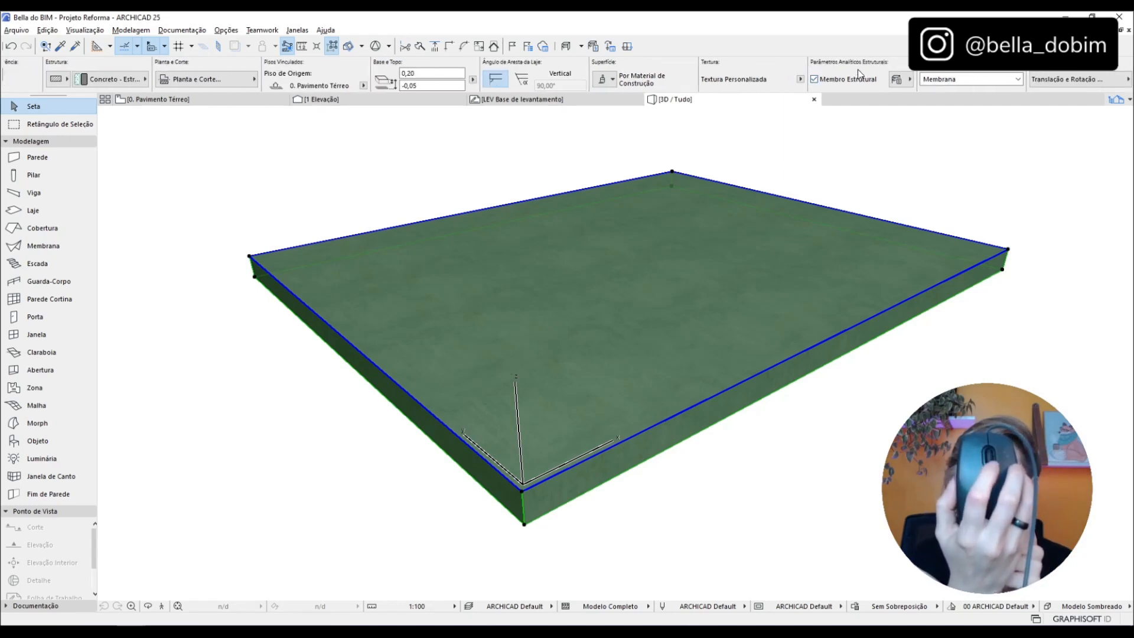
Try the Pintura - Branco Polido surface override on the slab's top, edge and bottom faces individually, clearing each one.
scroll(857, 70, "up", 3)
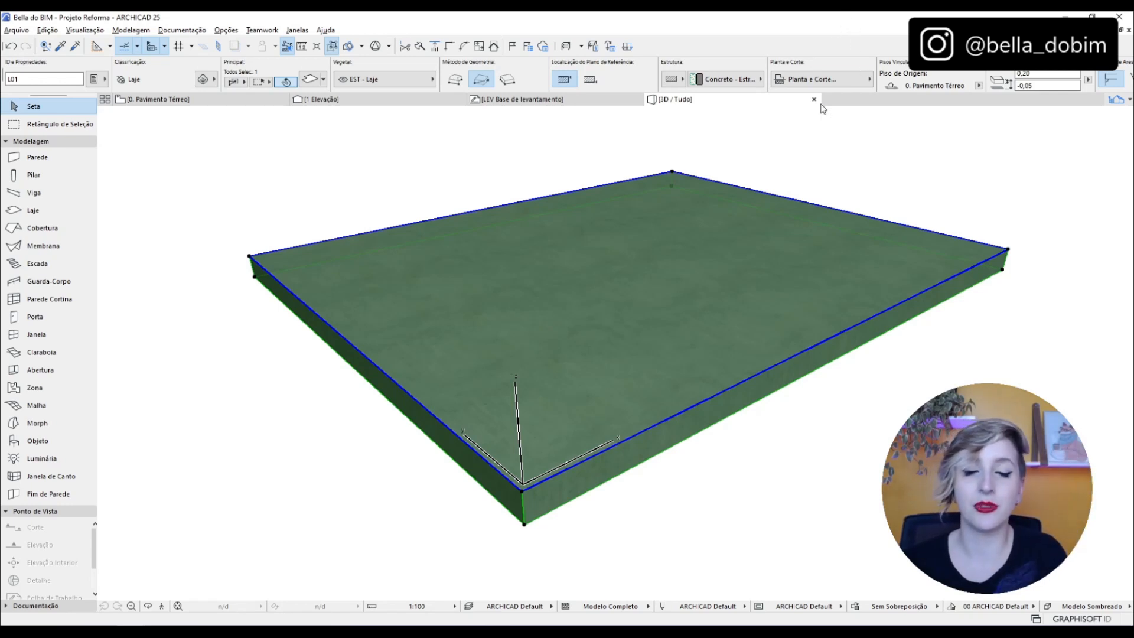
scroll(854, 65, "down", 3)
scroll(854, 65, "down", 3)
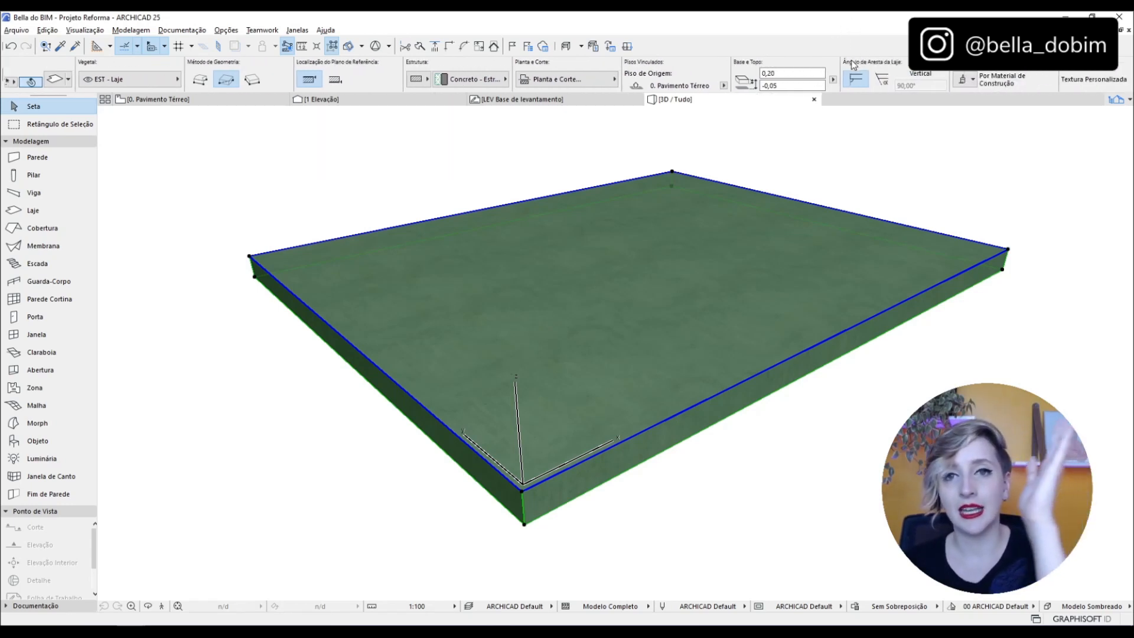
scroll(984, 78, "down", 3)
scroll(888, 84, "down", 3)
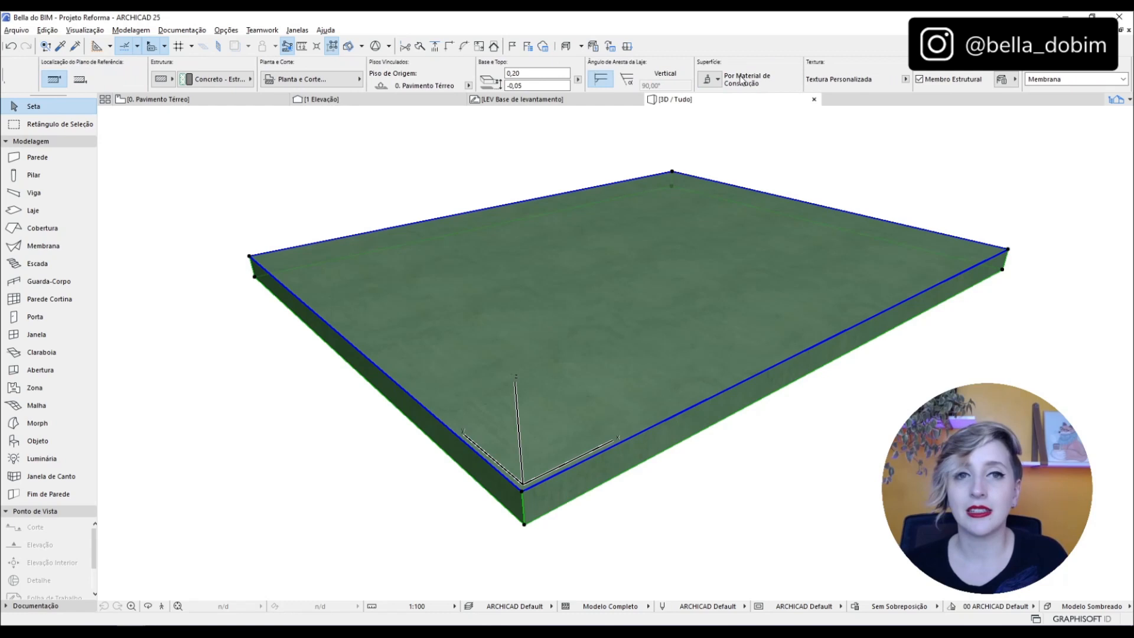
left_click(708, 81)
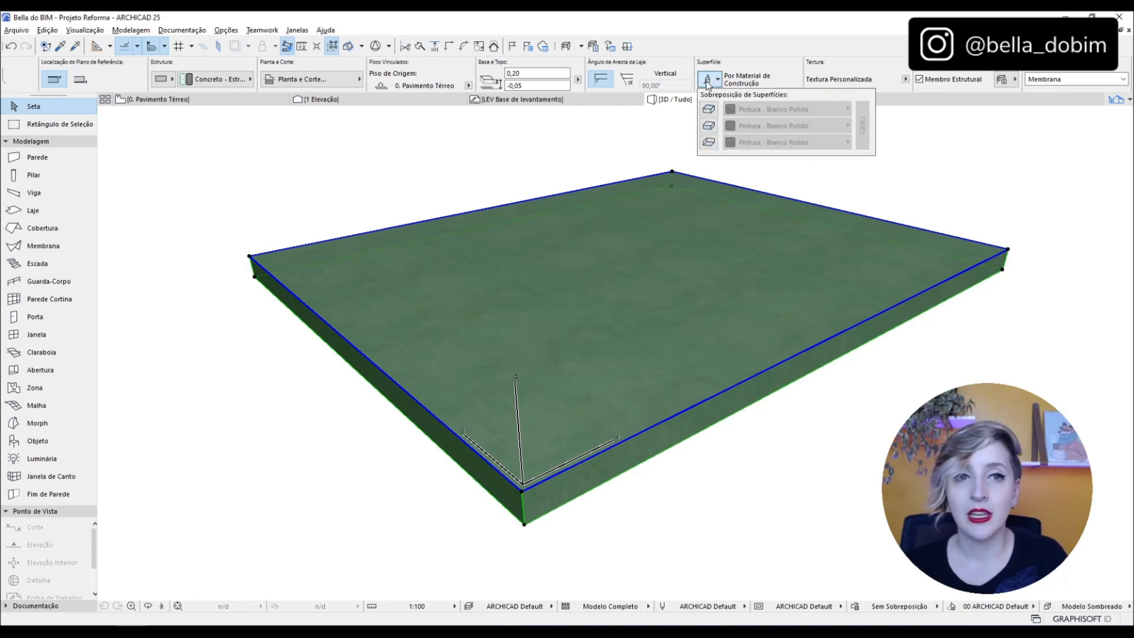
left_click(710, 110)
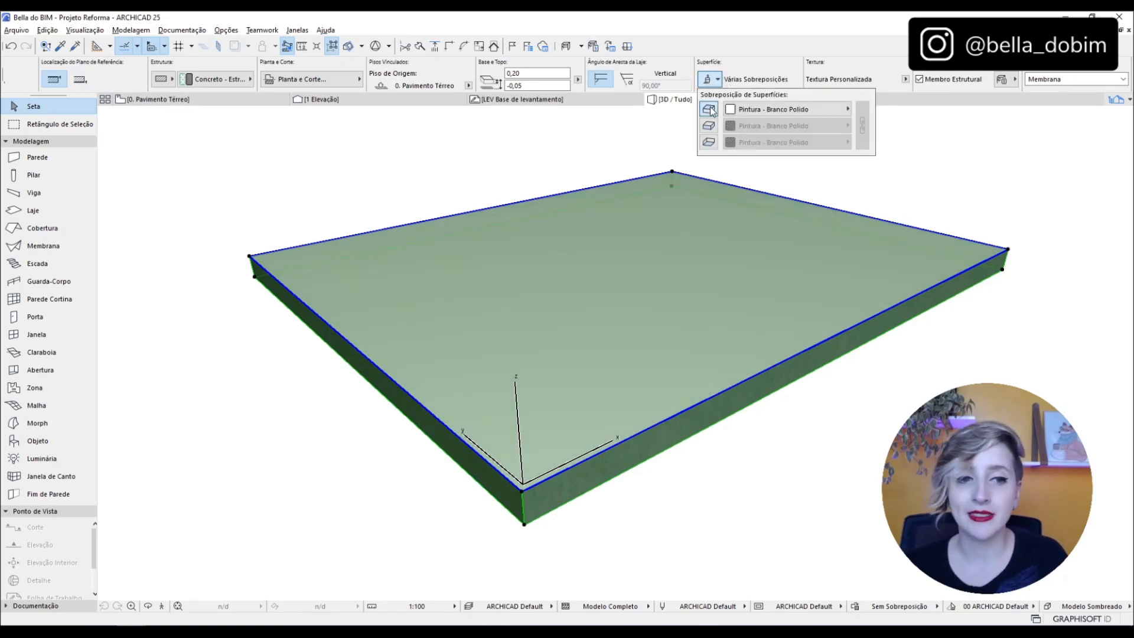
left_click(709, 110)
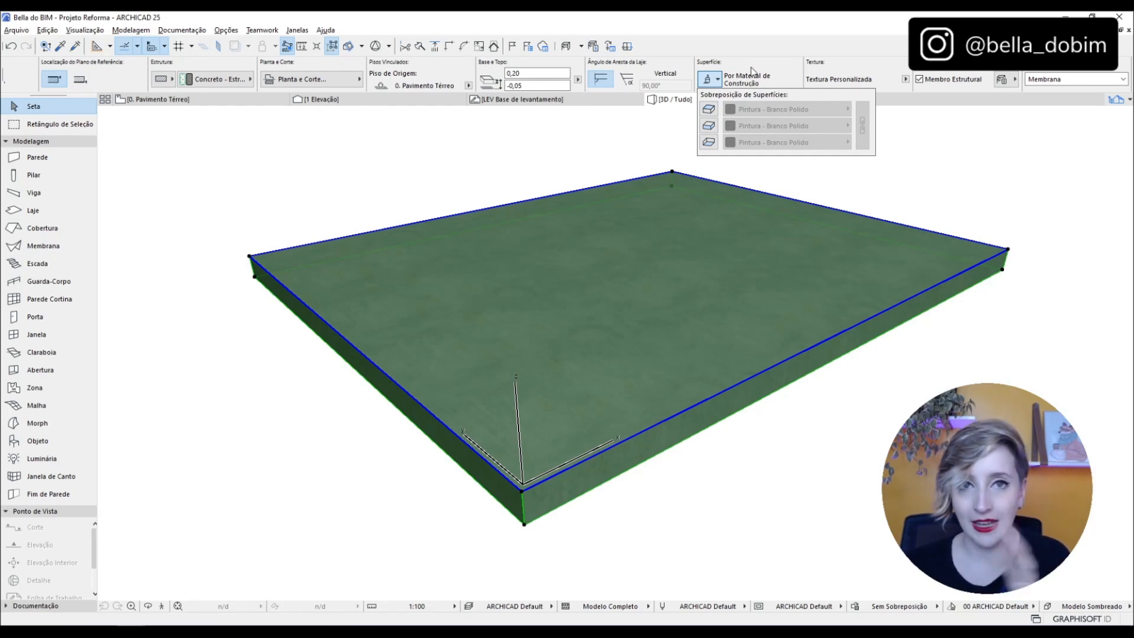
left_click(709, 126)
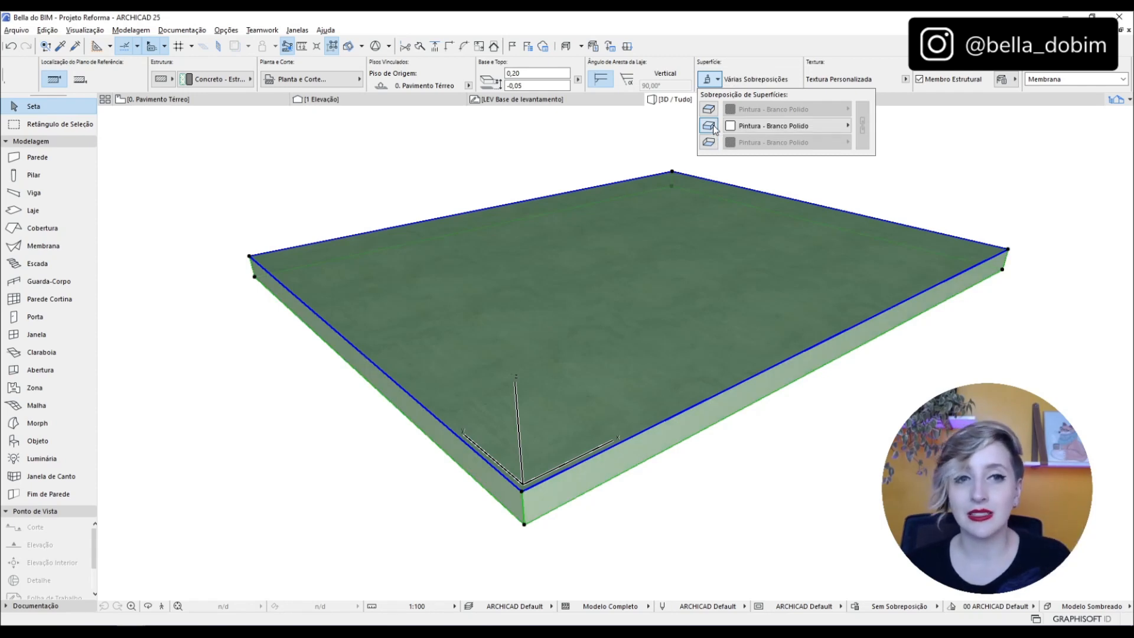
left_click(709, 126)
left_click(709, 143)
left_click(708, 143)
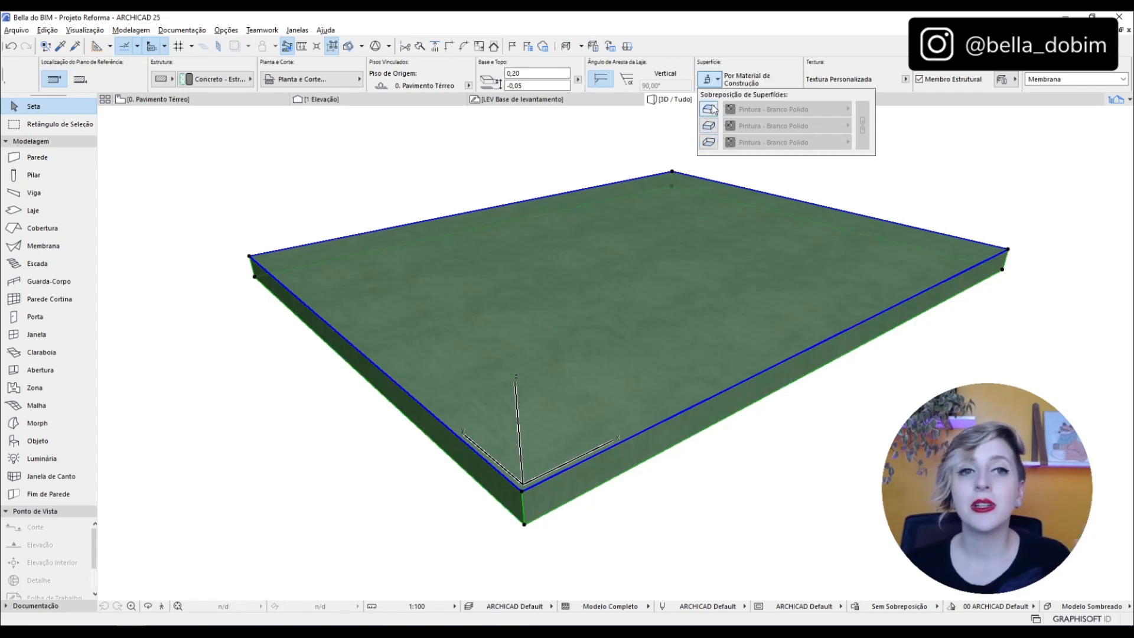
Override the slab's top, edge and bottom surfaces together with Pintura - Branco Polido, clear all three overrides and deselect the slab.
left_click(709, 108)
left_click(709, 126)
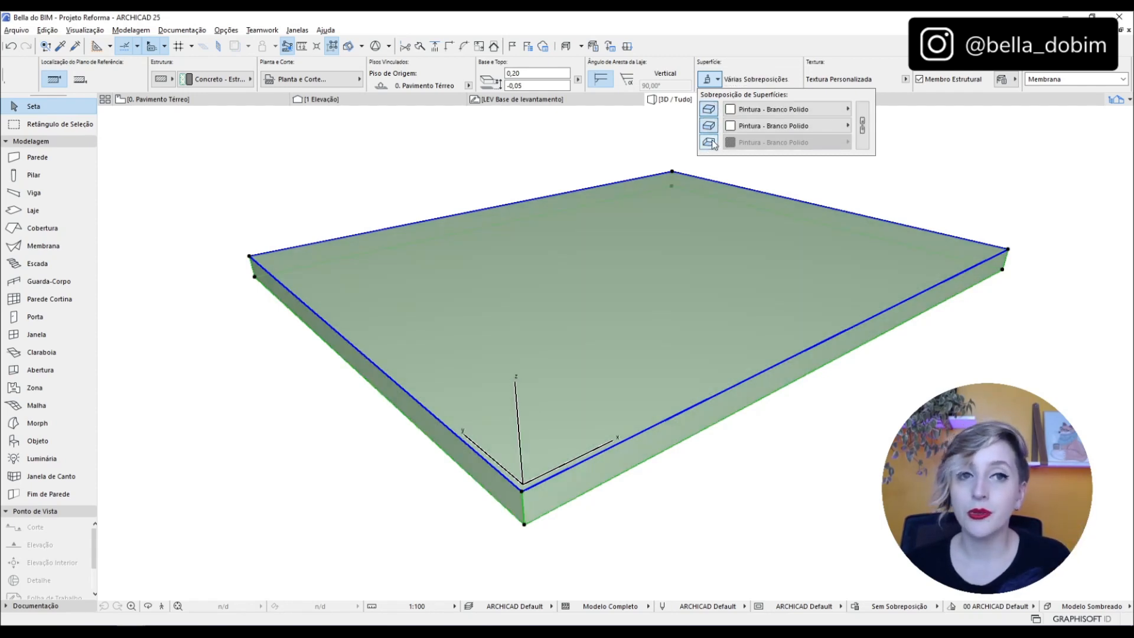
left_click(710, 142)
left_click(708, 142)
left_click(709, 125)
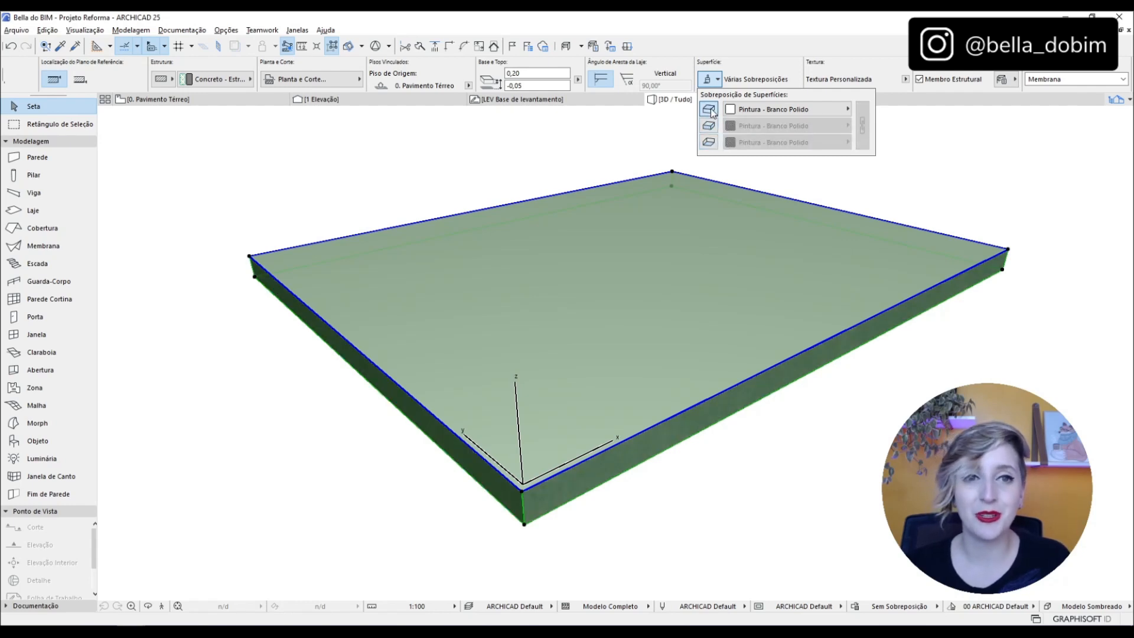
left_click(709, 109)
left_click(944, 181)
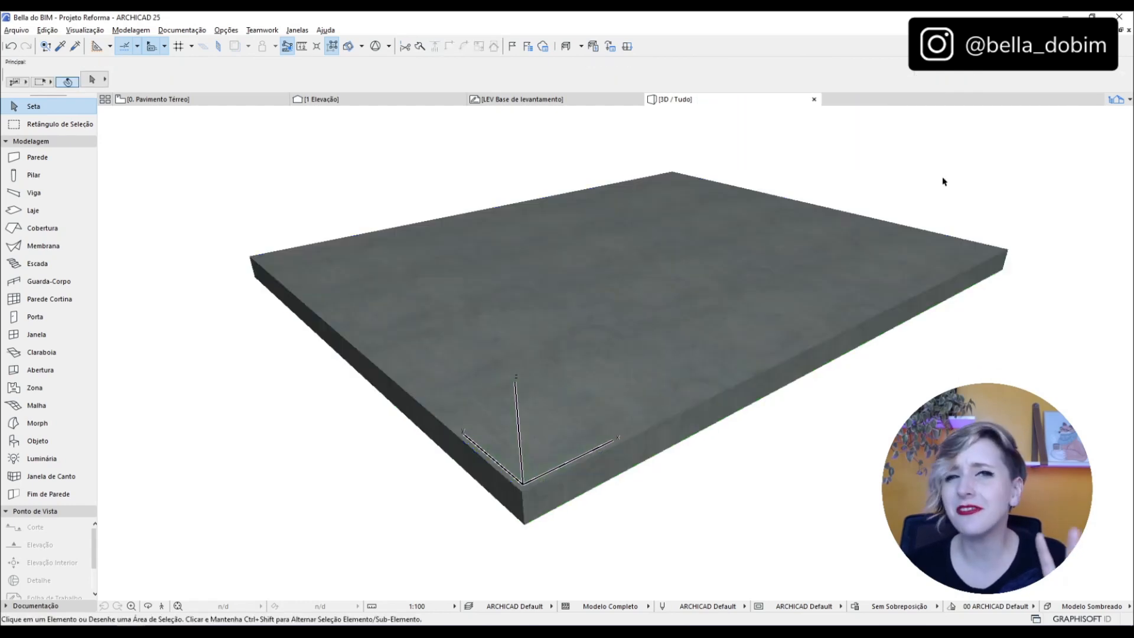
mouse_move(850, 299)
middle_mouse_down("shift")
mouse_move(894, 281)
mouse_move(867, 287)
middle_mouse_up("shift")
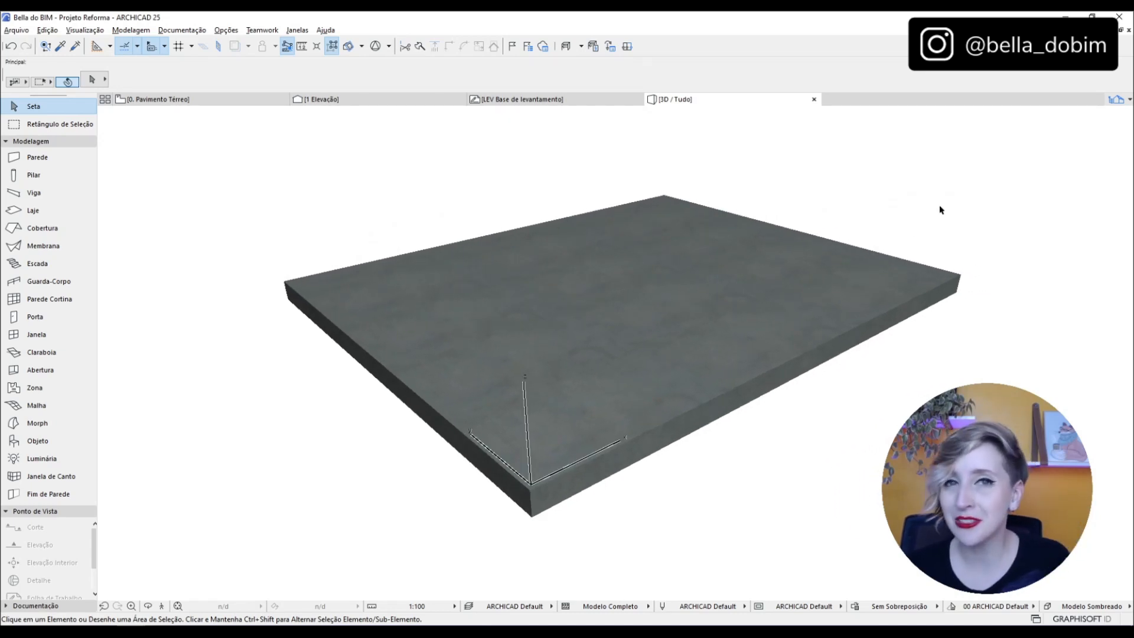
left_click(697, 286)
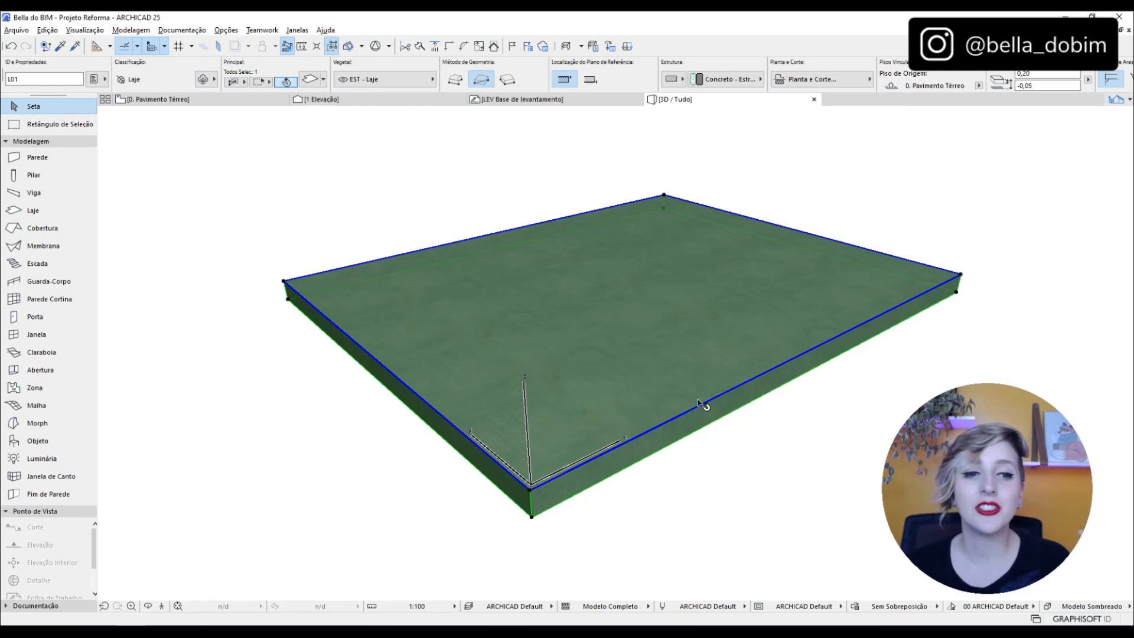
left_click(529, 495)
left_click(583, 560)
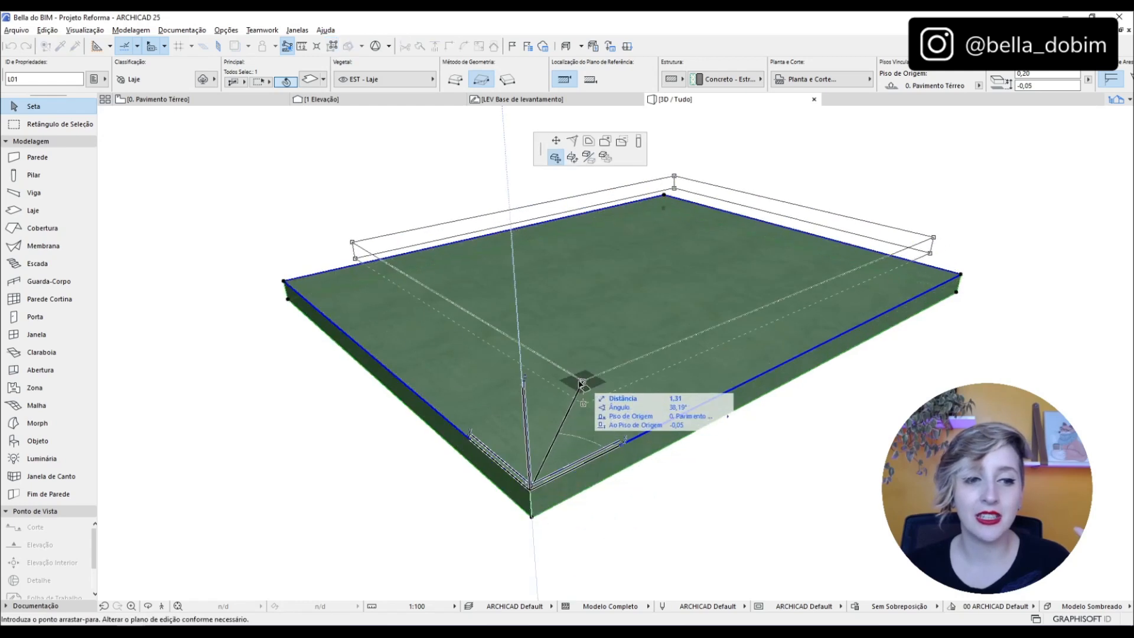
left_click(614, 450)
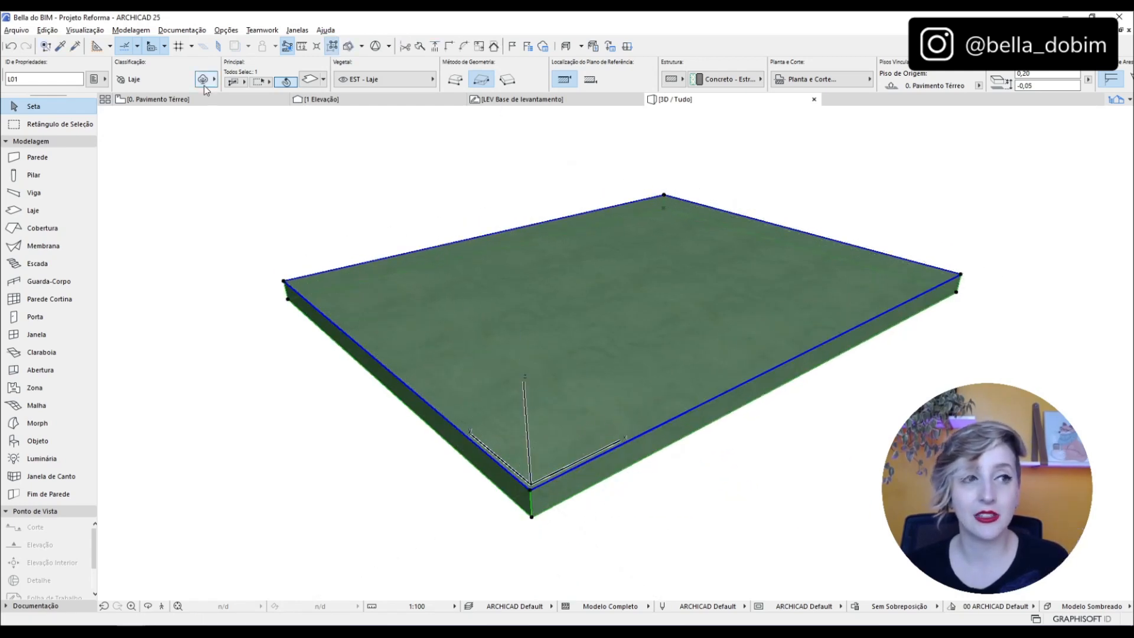
On the 0. Pavimento Térreo plan, subtract a rectangular opening from the kitchen slab's interior and undo the cut.
left_click(208, 100)
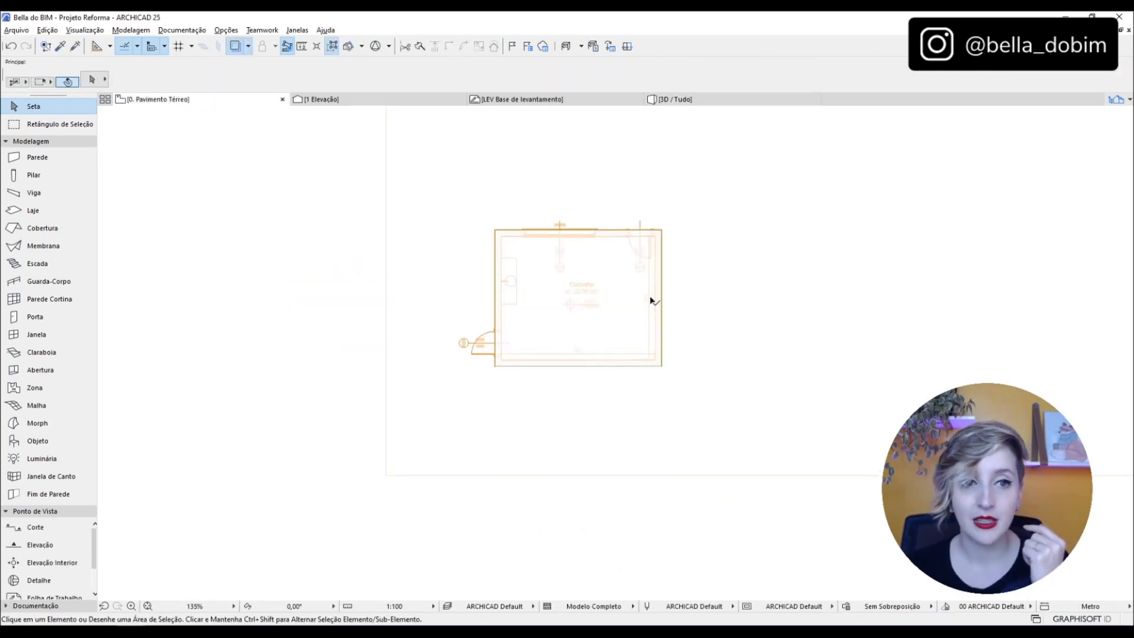
scroll(650, 299, "up", 5)
left_click(556, 216)
middle_click_drag(556, 216, 676, 241)
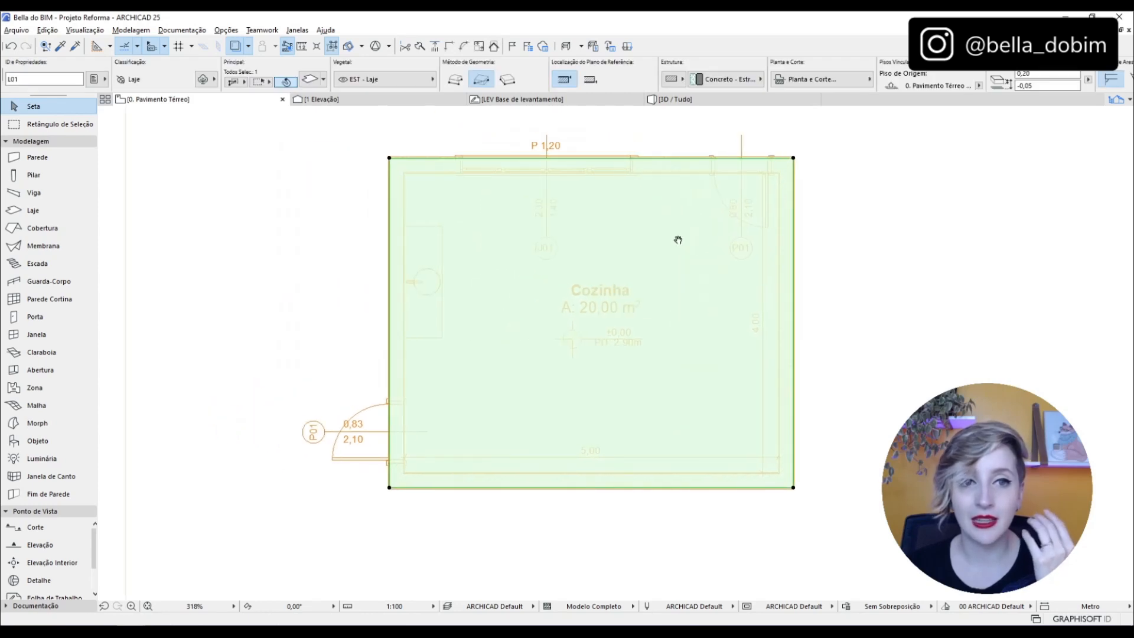
left_click(793, 158)
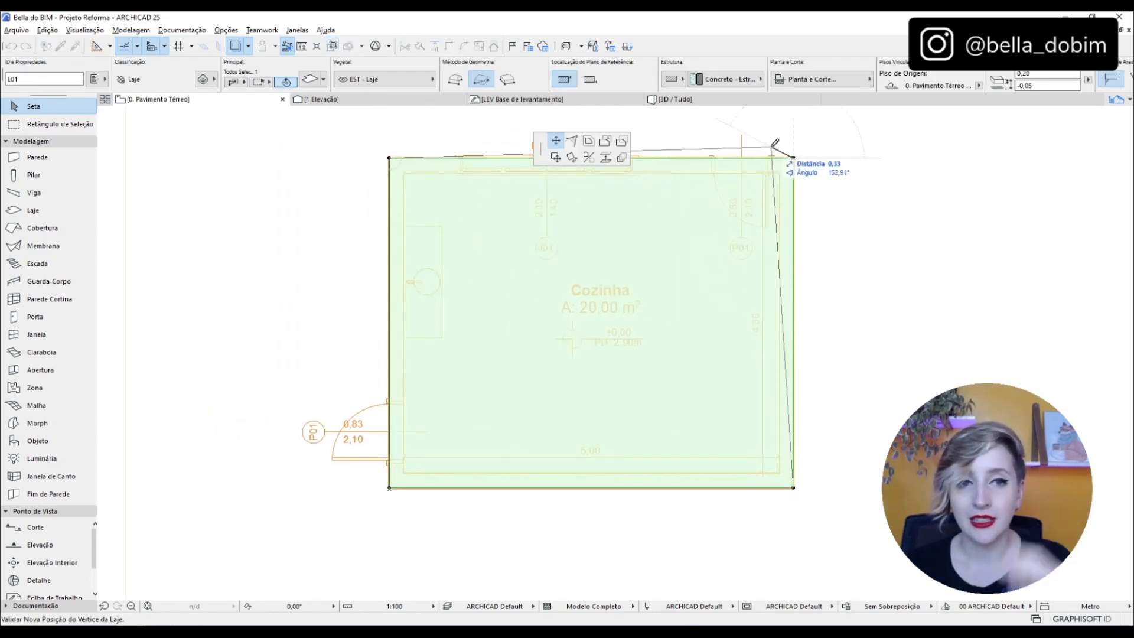
left_click(621, 140)
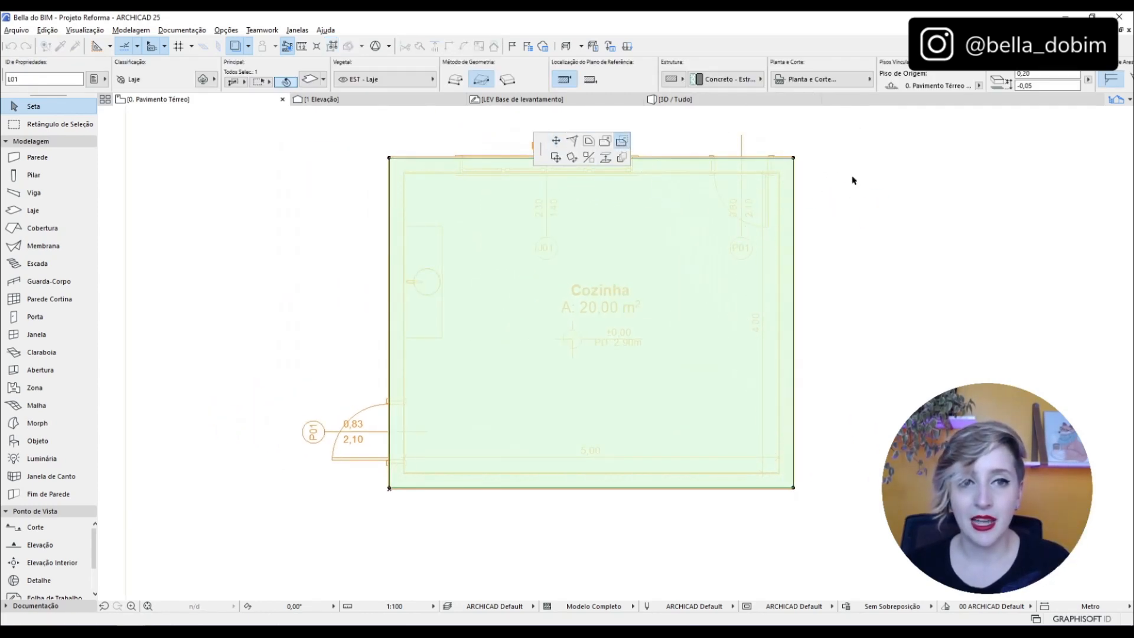
left_click(712, 238)
left_click(618, 374)
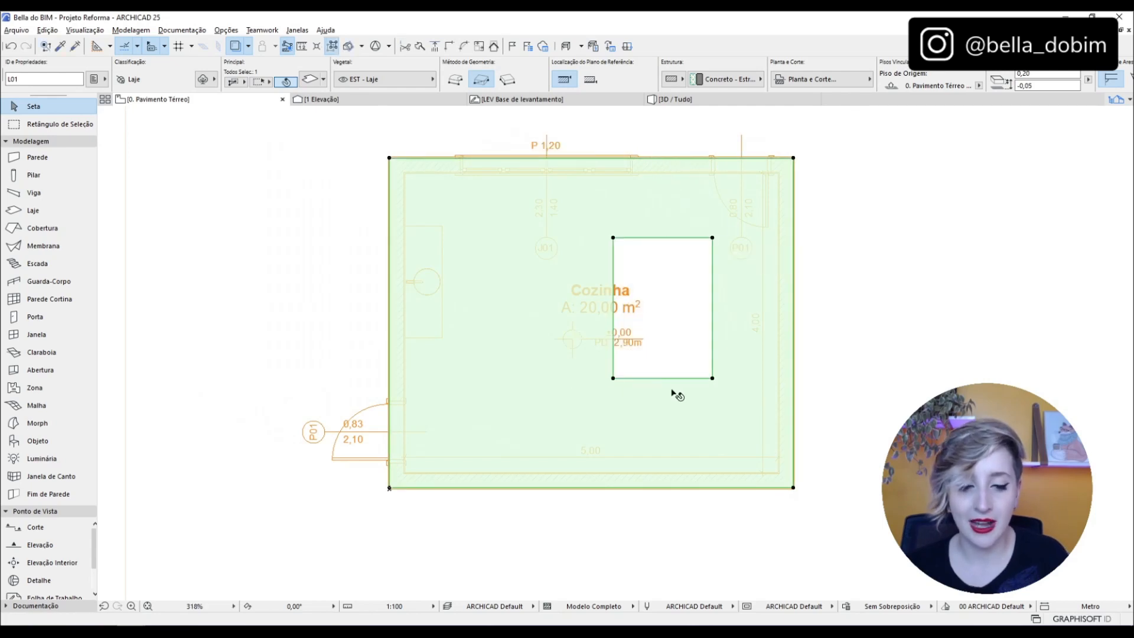
key("ctrl+z")
left_click(794, 159)
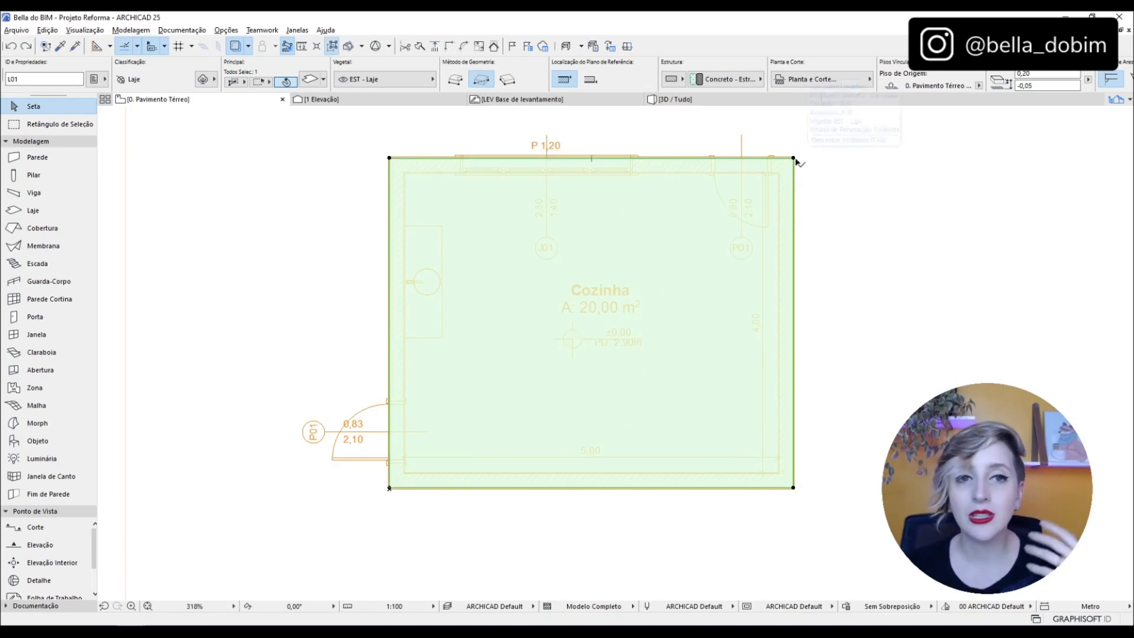
mouse_move(793, 158)
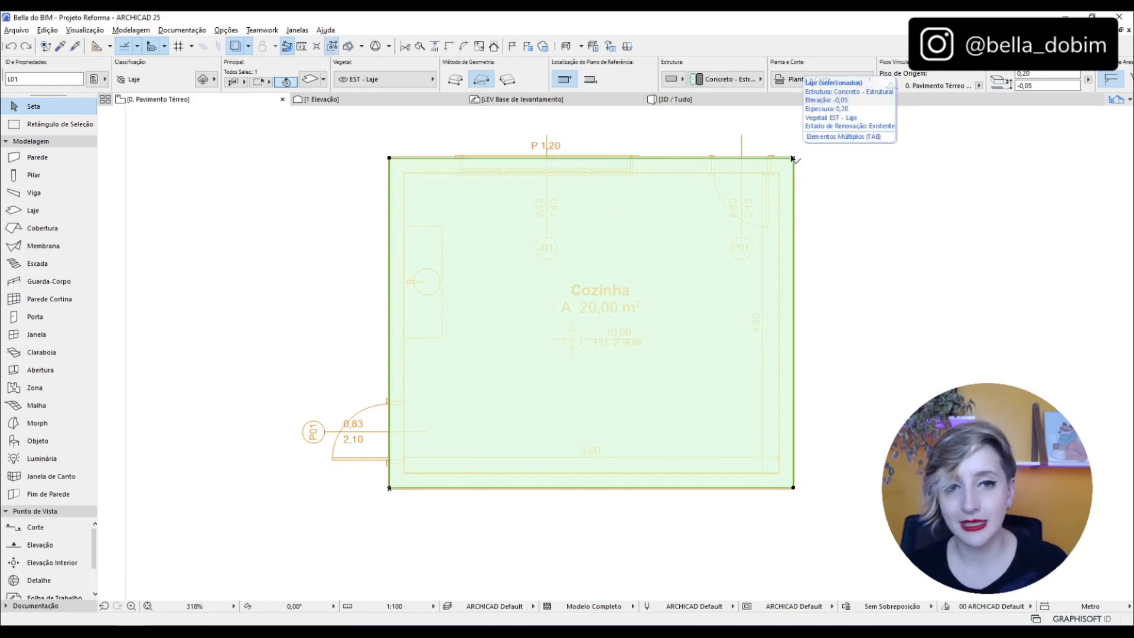
left_click(793, 158)
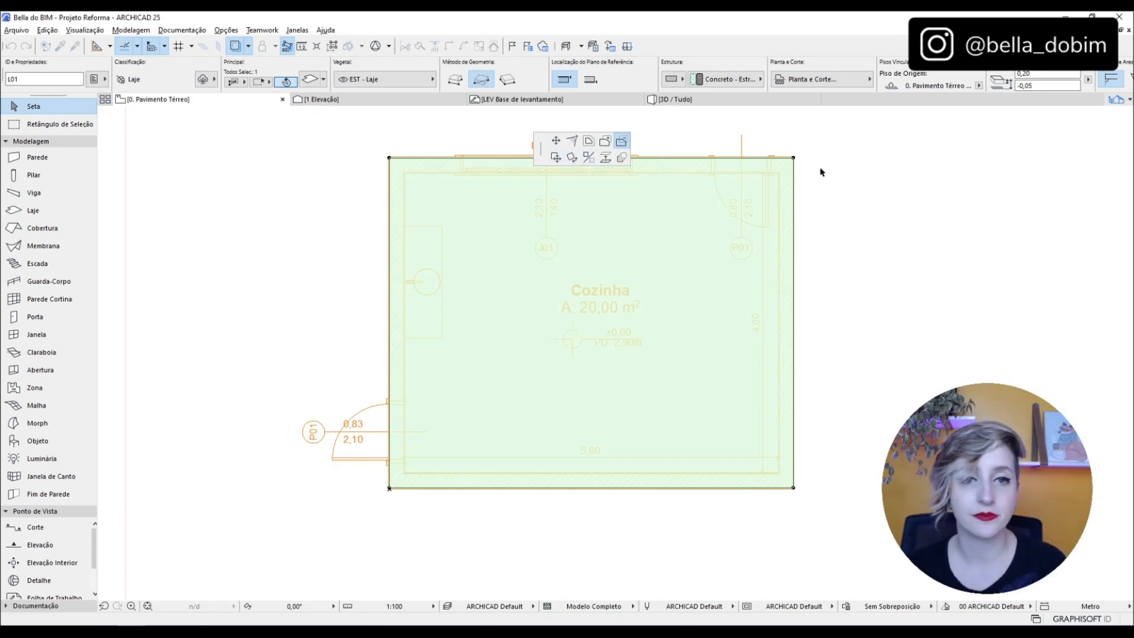
In the 3D view, set a custom 45° angle for the slab's long front edge, applying it only to the clicked edge (Aresta Clicada).
left_click(675, 100)
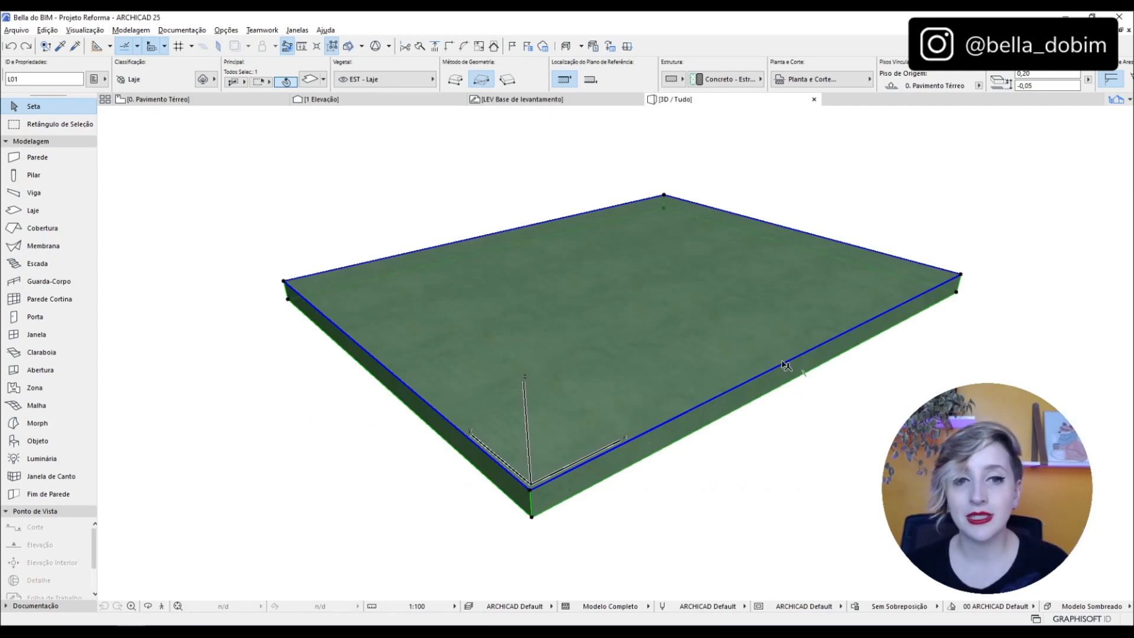
mouse_move(783, 371)
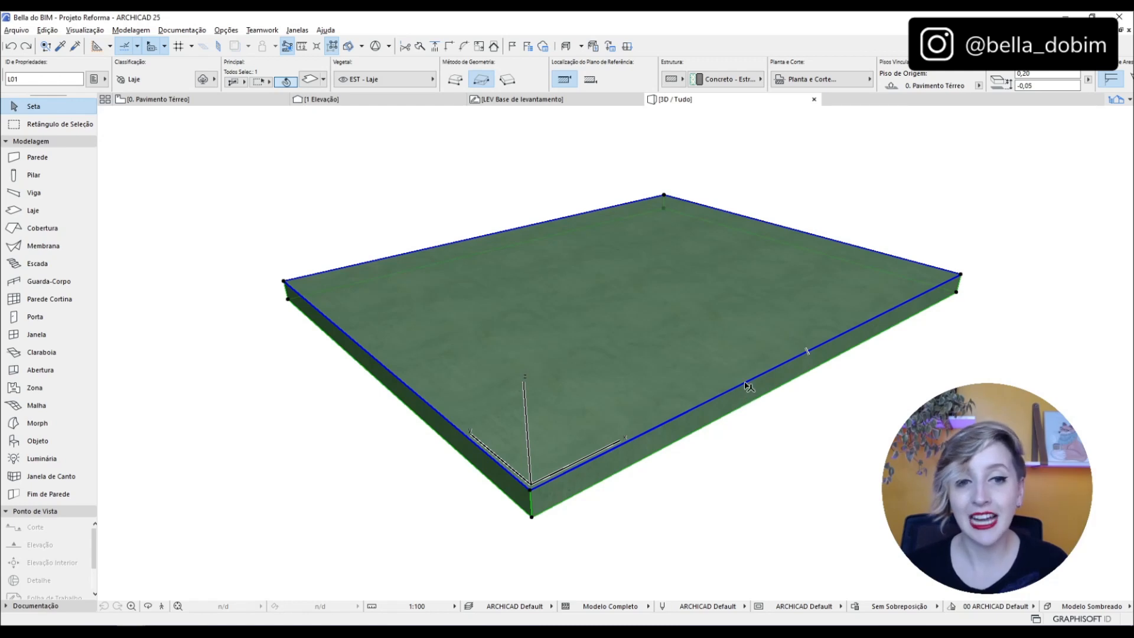
mouse_move(747, 387)
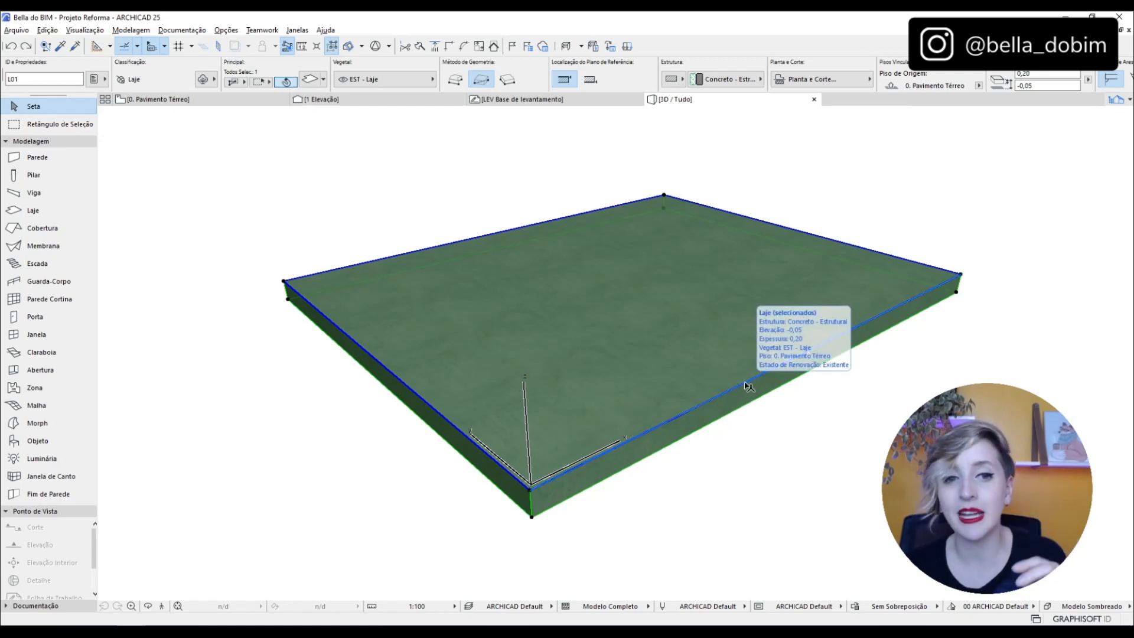
left_click(747, 385)
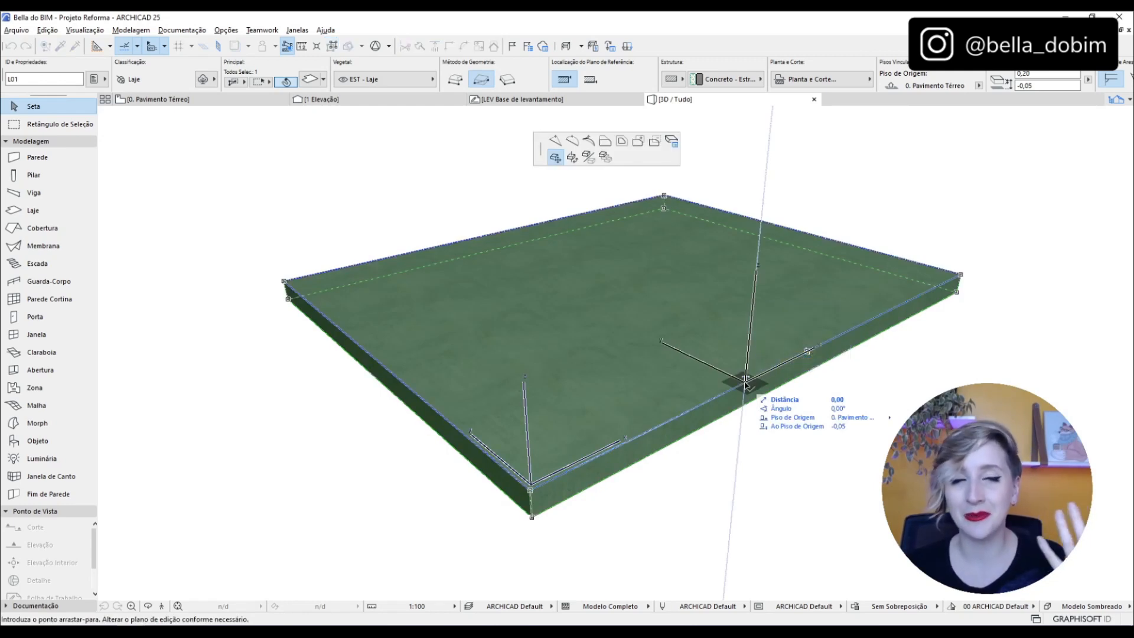
left_click(672, 142)
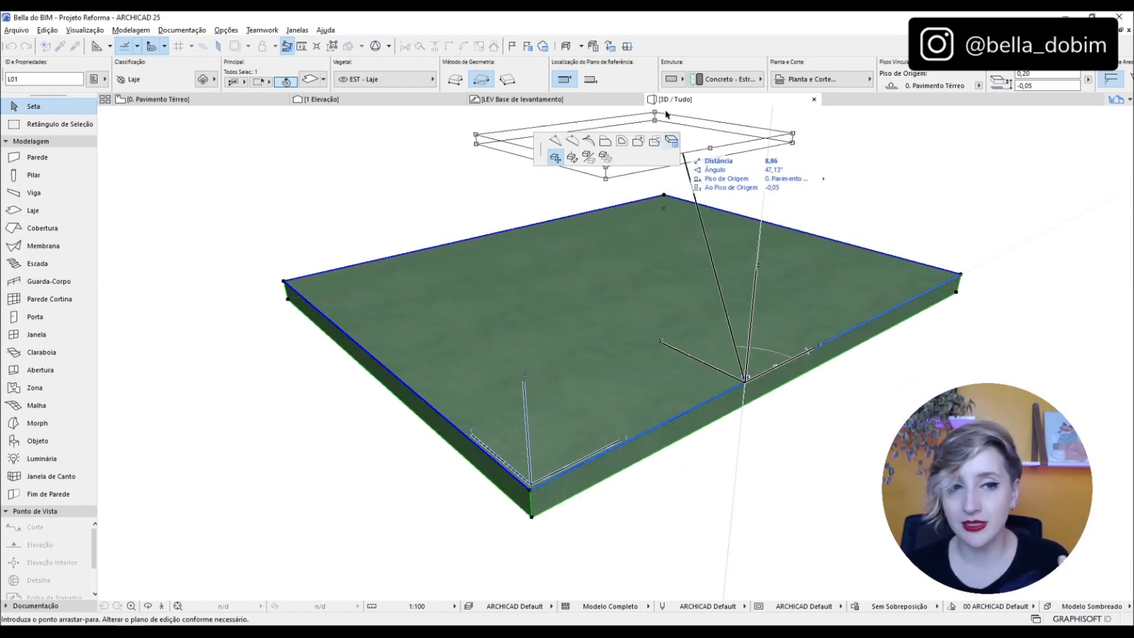
left_click(672, 142)
left_click_drag(761, 344, 609, 278)
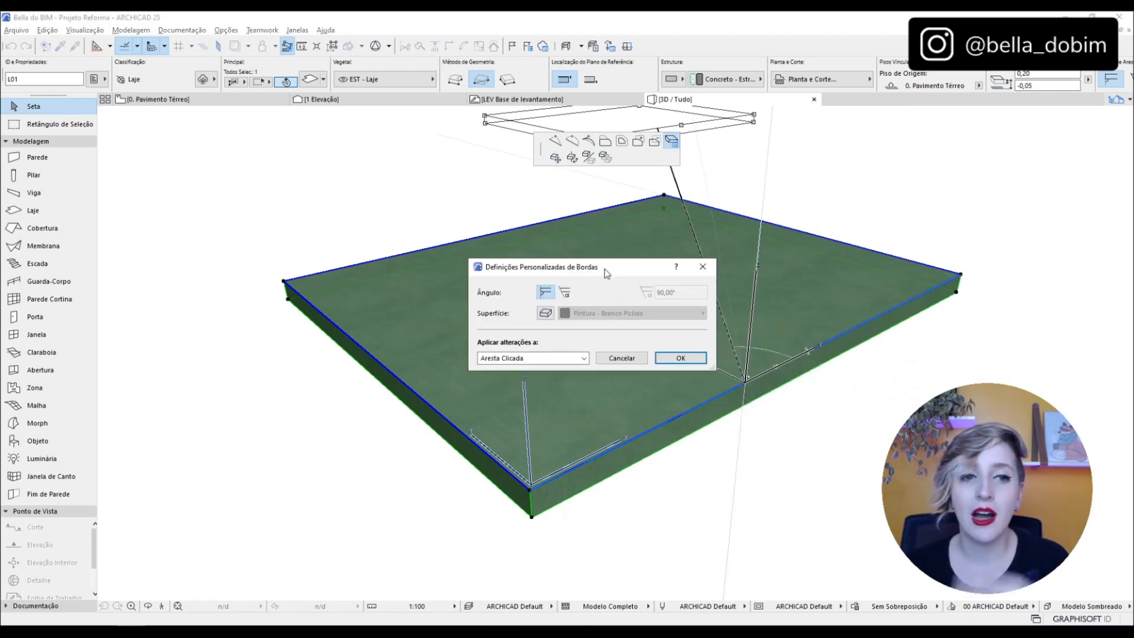
left_click(566, 292)
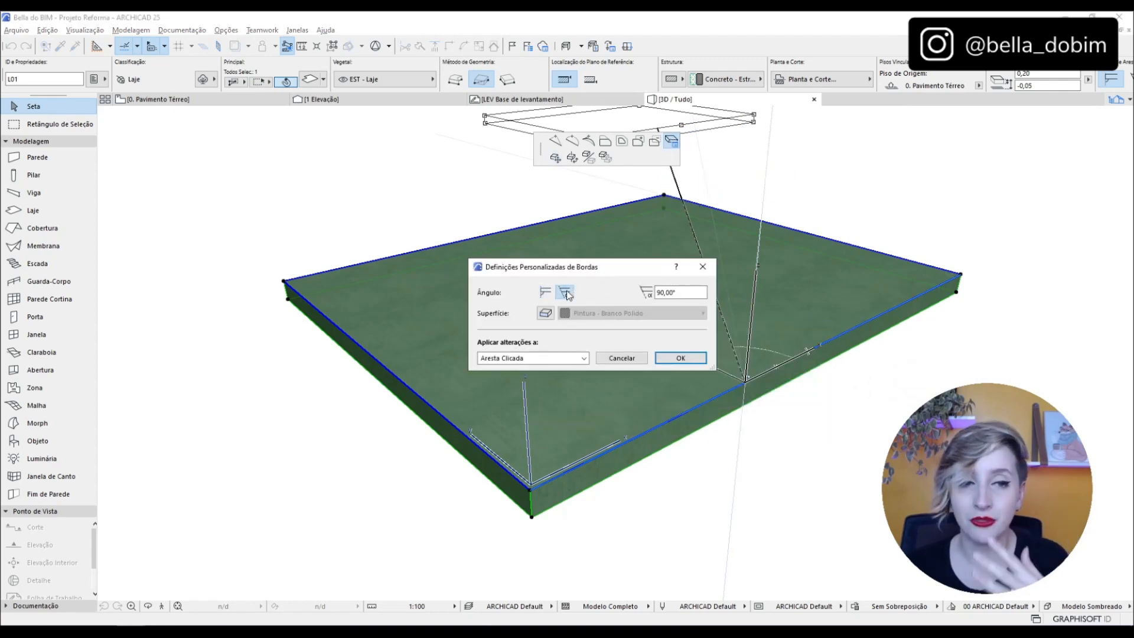
left_click_drag(691, 293, 621, 295)
type("45")
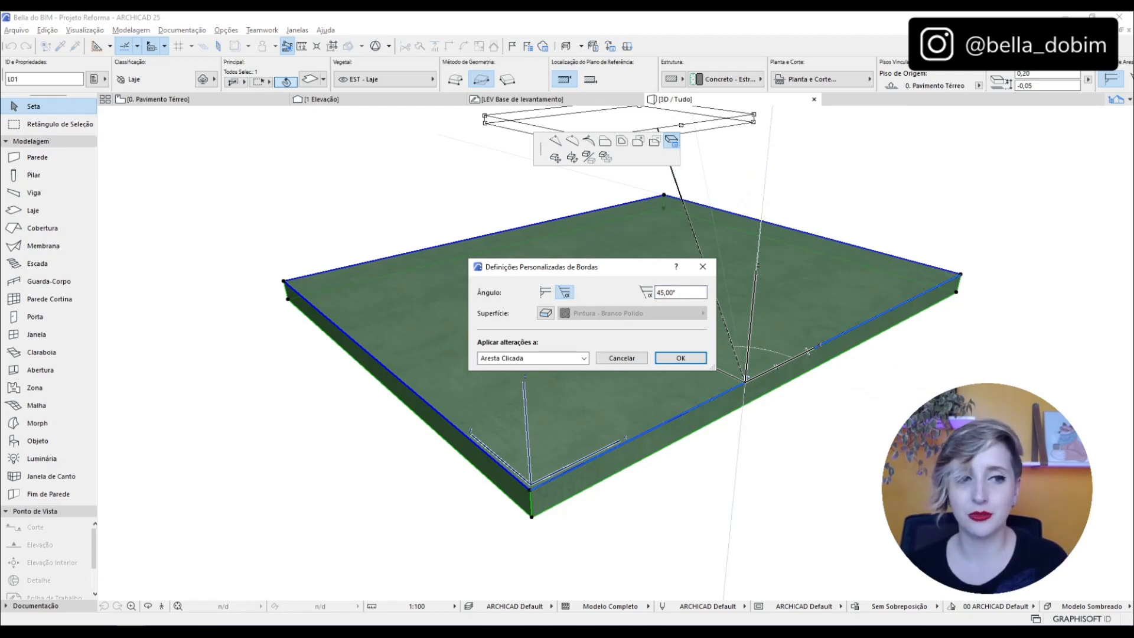
key("Return")
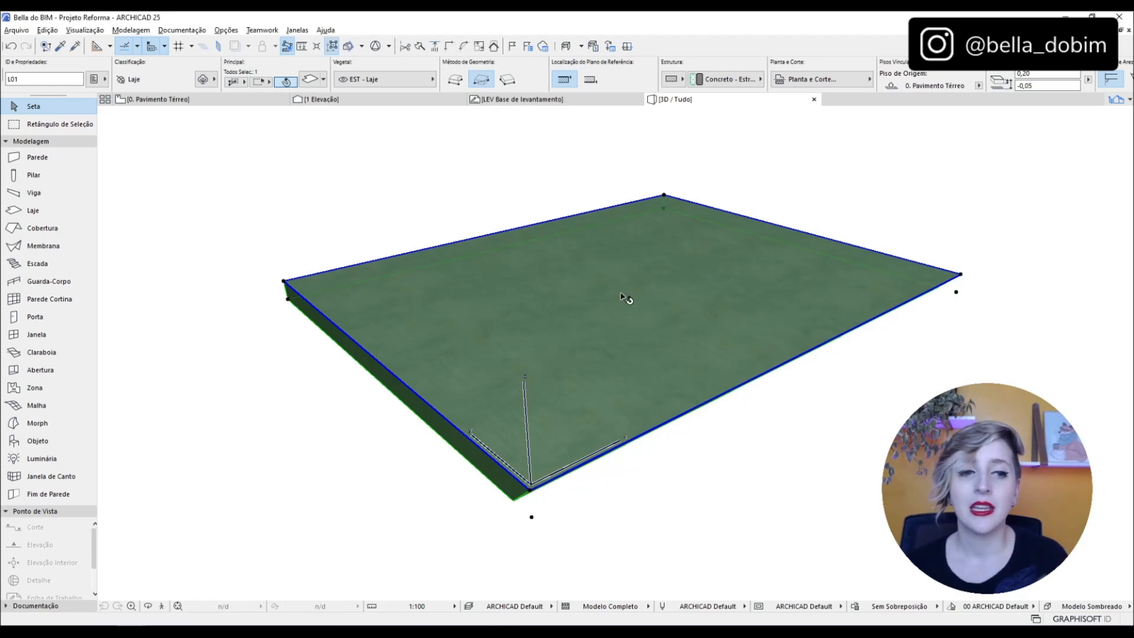
Set a custom 45° edge angle for the whole slab, applying the change to the customised edge as well.
middle_click_drag(689, 397, 635, 359, "shift")
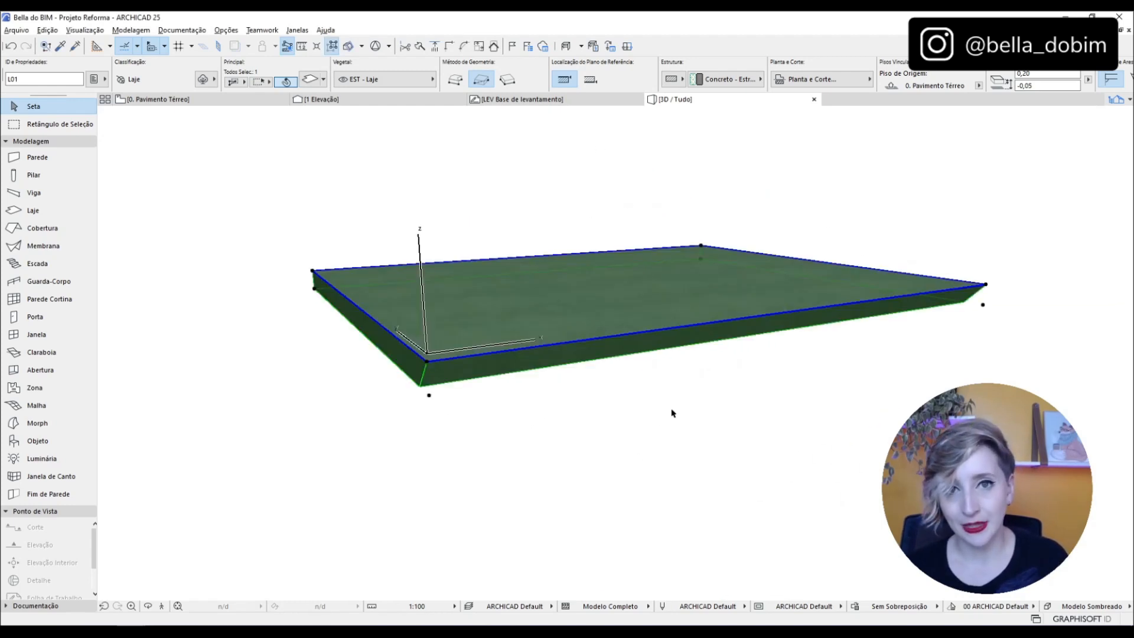
middle_click_drag(696, 331, 759, 289, "shift")
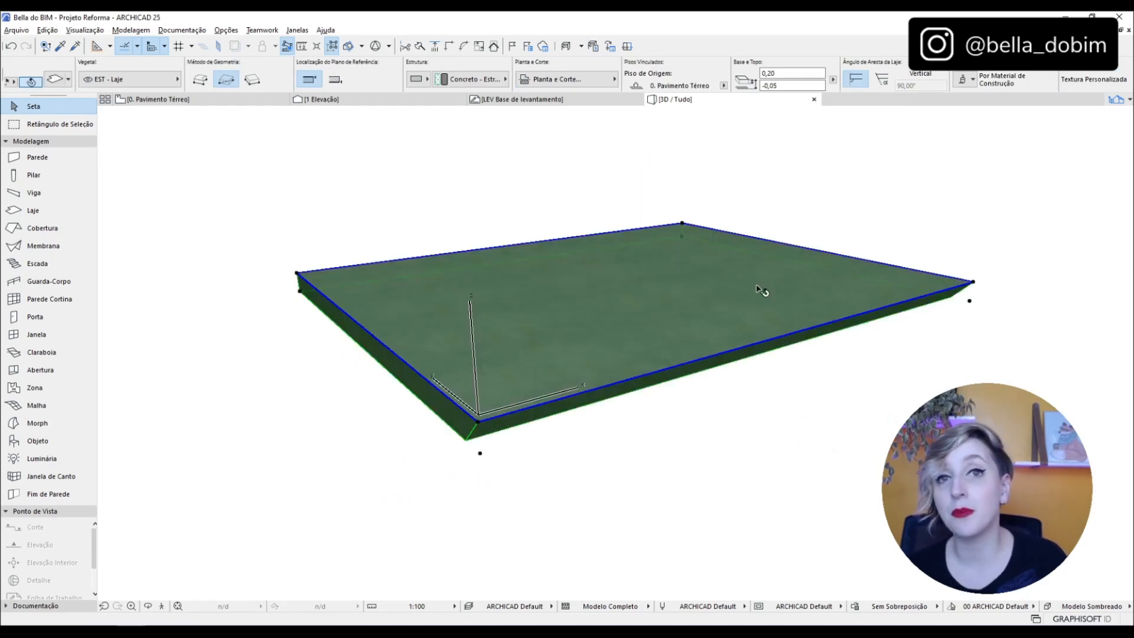
left_click(878, 81)
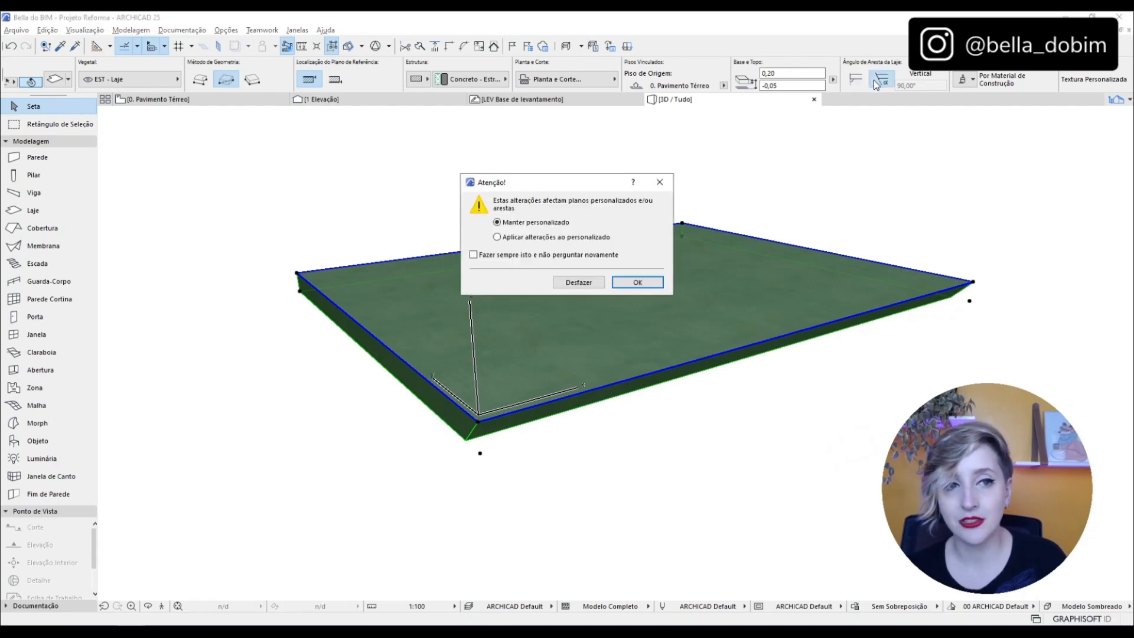
left_click(497, 237)
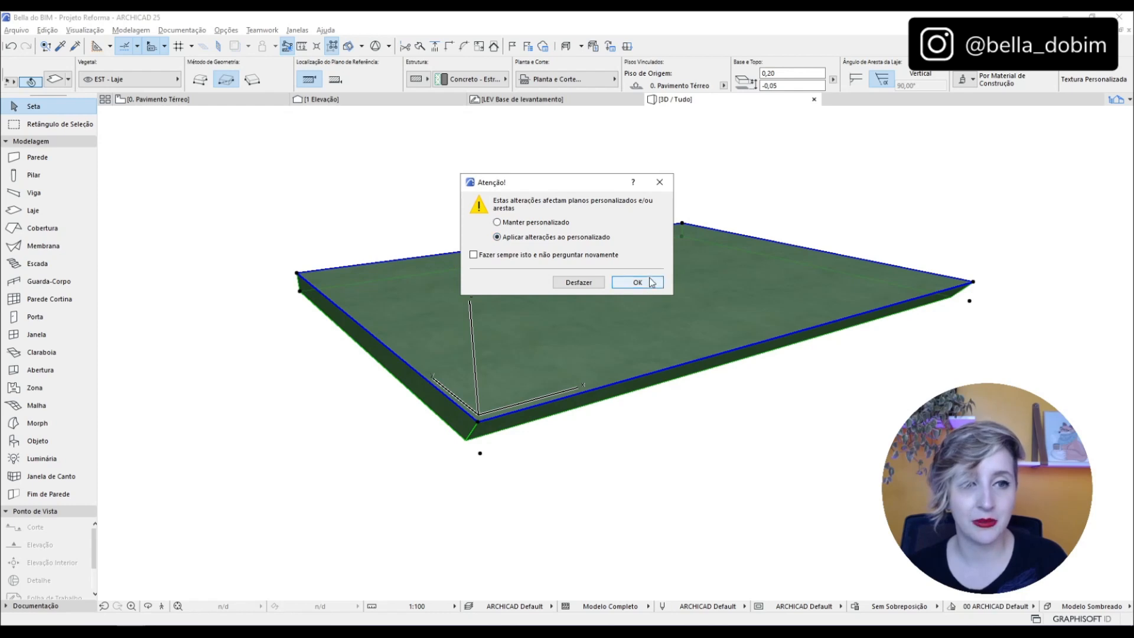
left_click(643, 283)
type("4")
key("Return")
Inspect the slab's slanted edges from several sides, deselect the slab and undo the edge angle change.
middle_click_drag(744, 332, 996, 318, "shift")
middle_click_drag(423, 356, 491, 306, "shift")
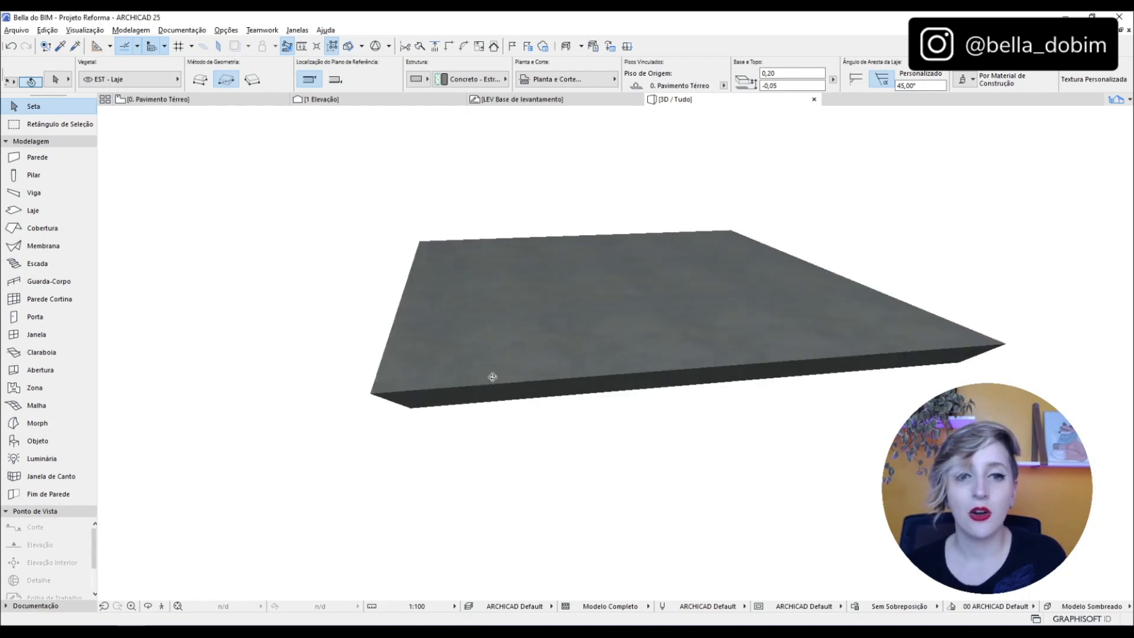
middle_click_drag(800, 357, 767, 375, "shift")
left_click(909, 348)
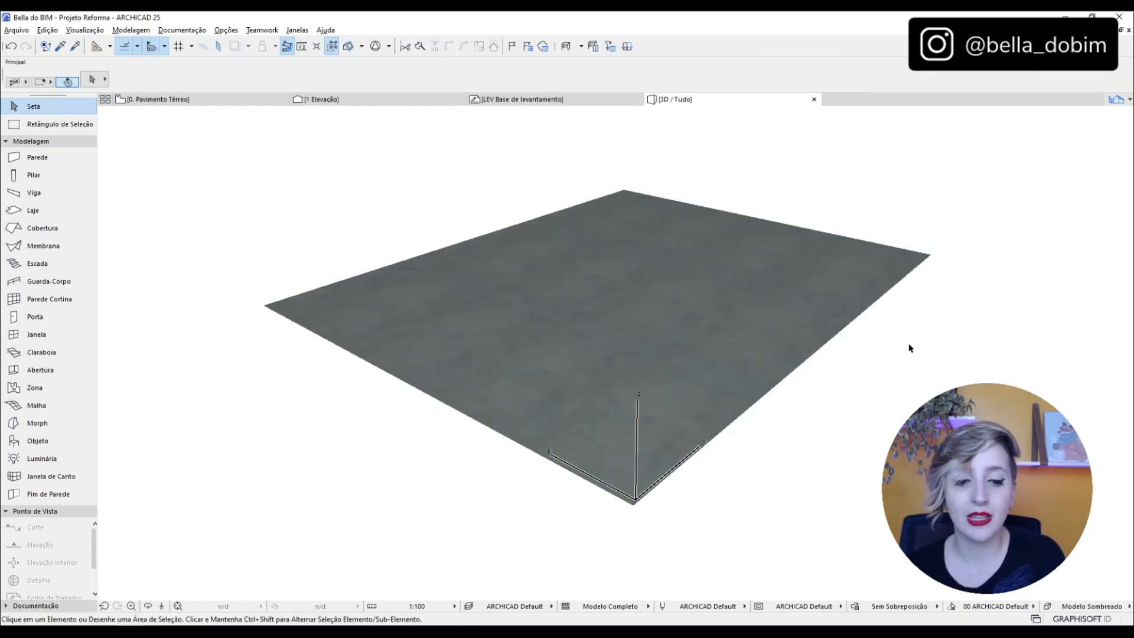
key("ctrl+z")
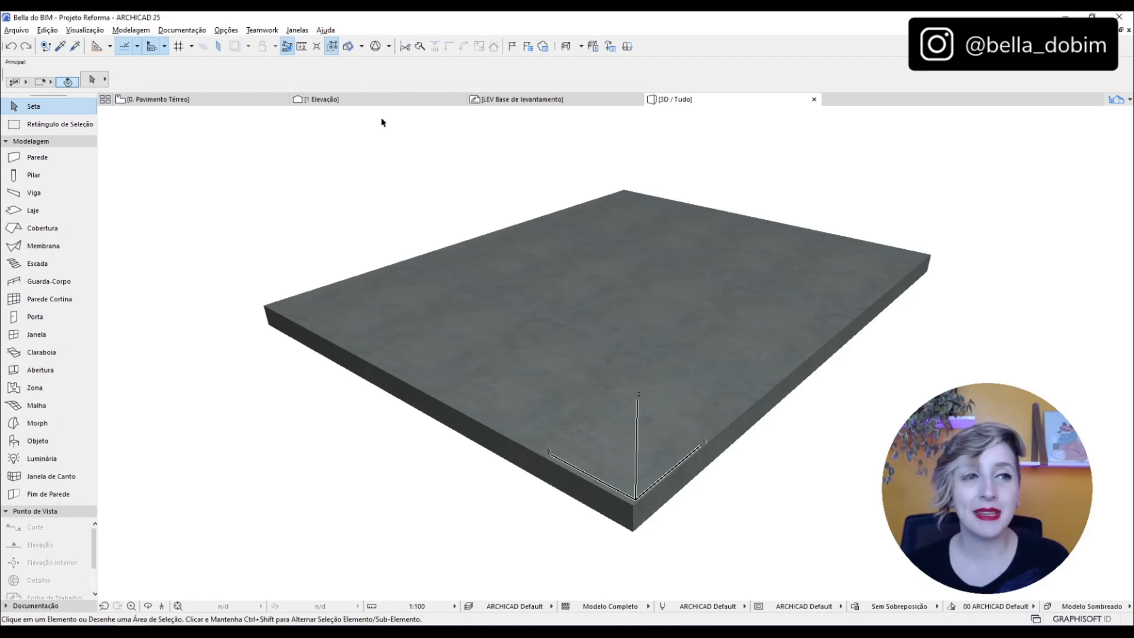
Open the 1 Elevação view and examine the slab's position and its available home story options.
left_click(387, 101)
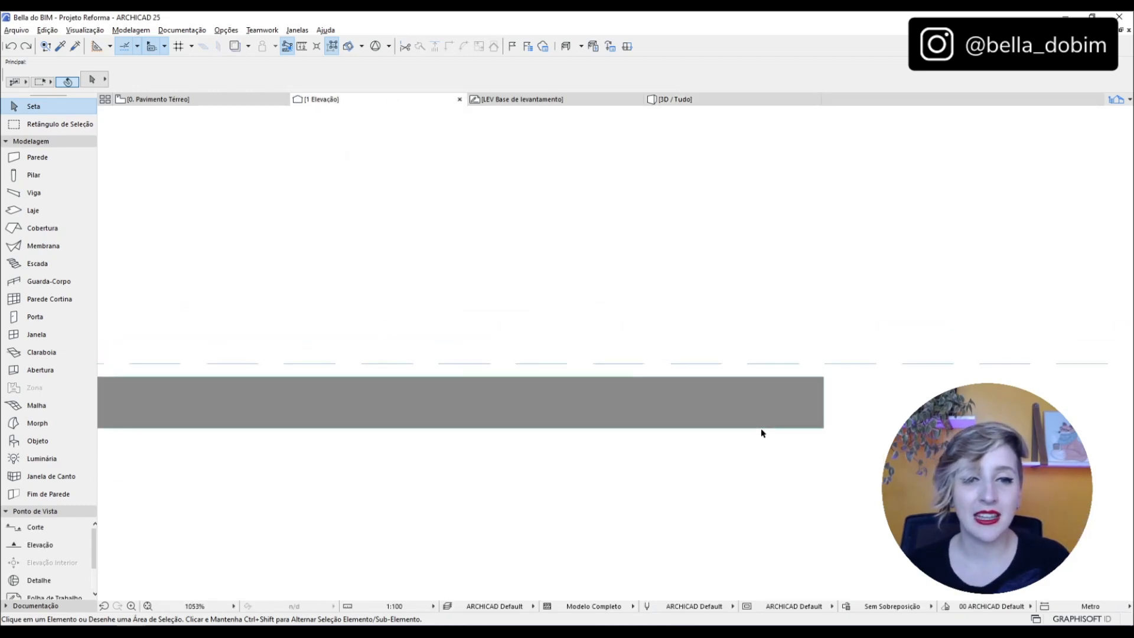
left_click(691, 410)
scroll(860, 421, "down", 3)
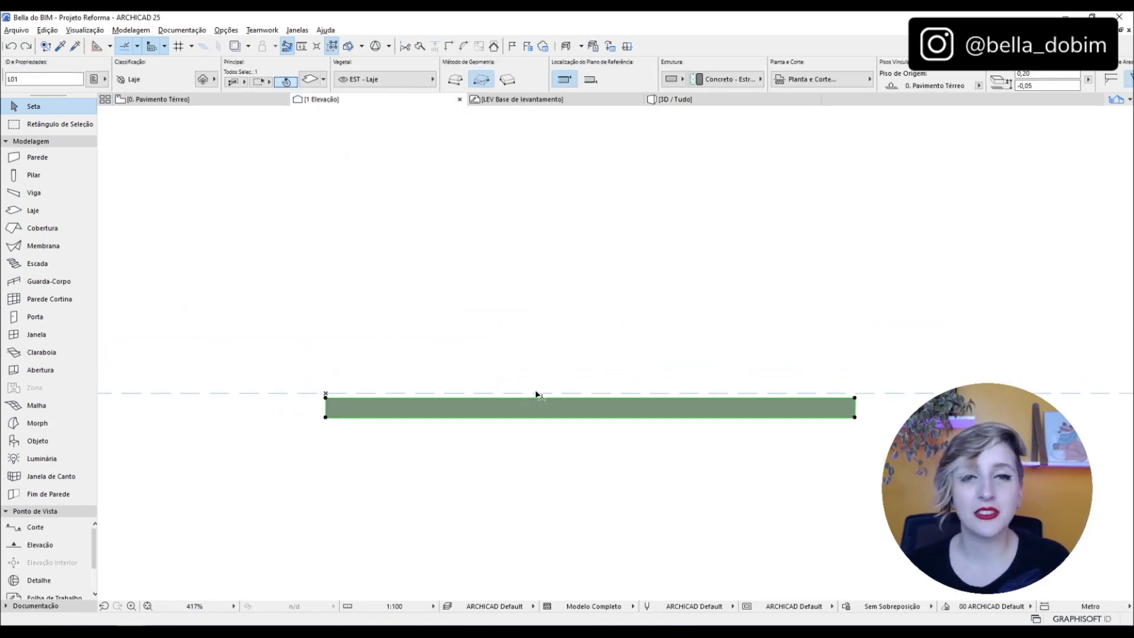
scroll(535, 394, "up", 2)
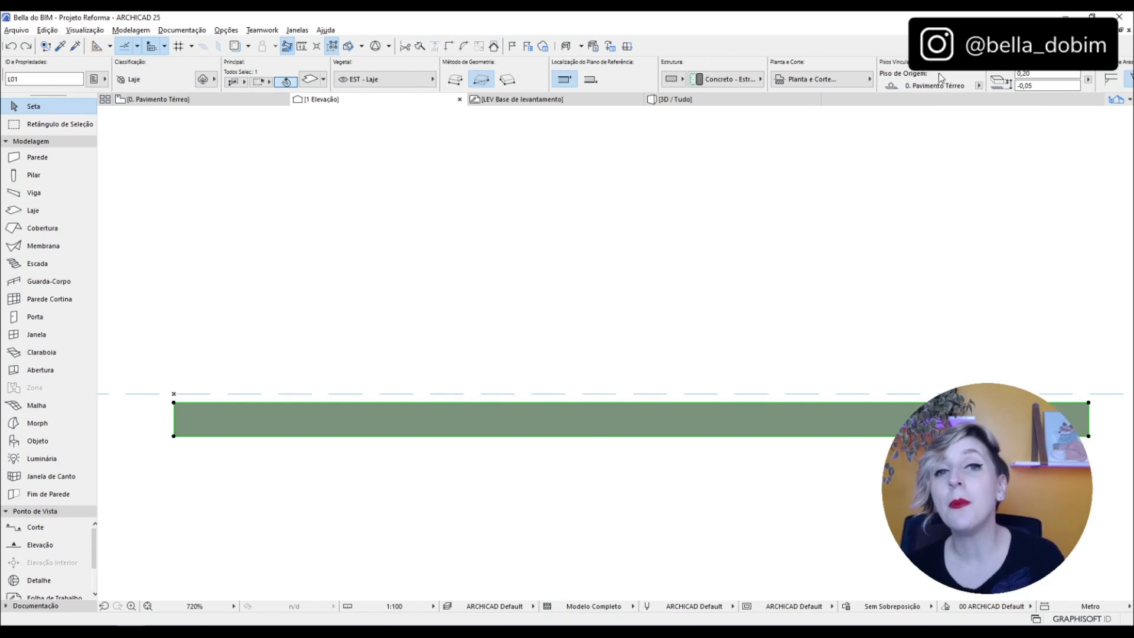
left_click(1017, 378)
scroll(1107, 424, "up", 3)
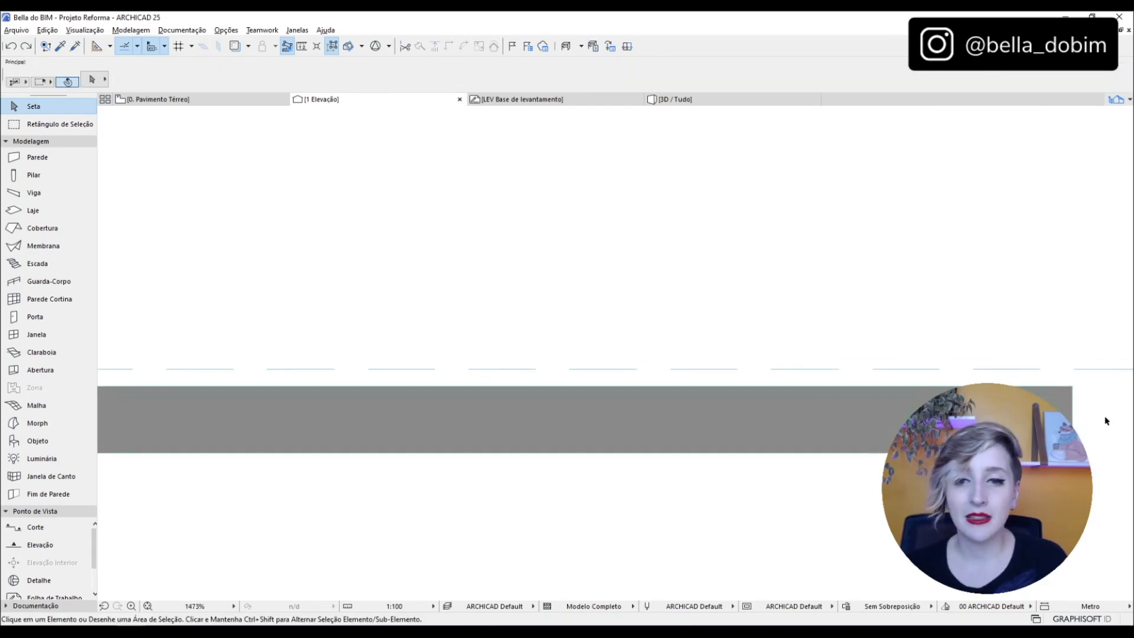
left_click(1063, 415)
scroll(706, 324, "down", 3)
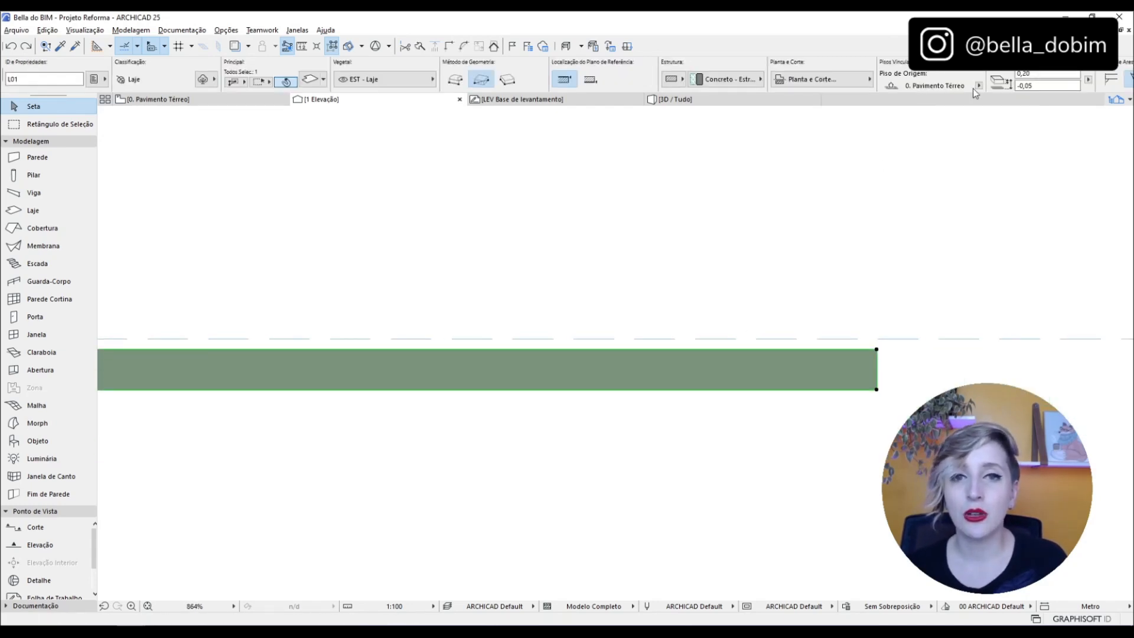
left_click(979, 86)
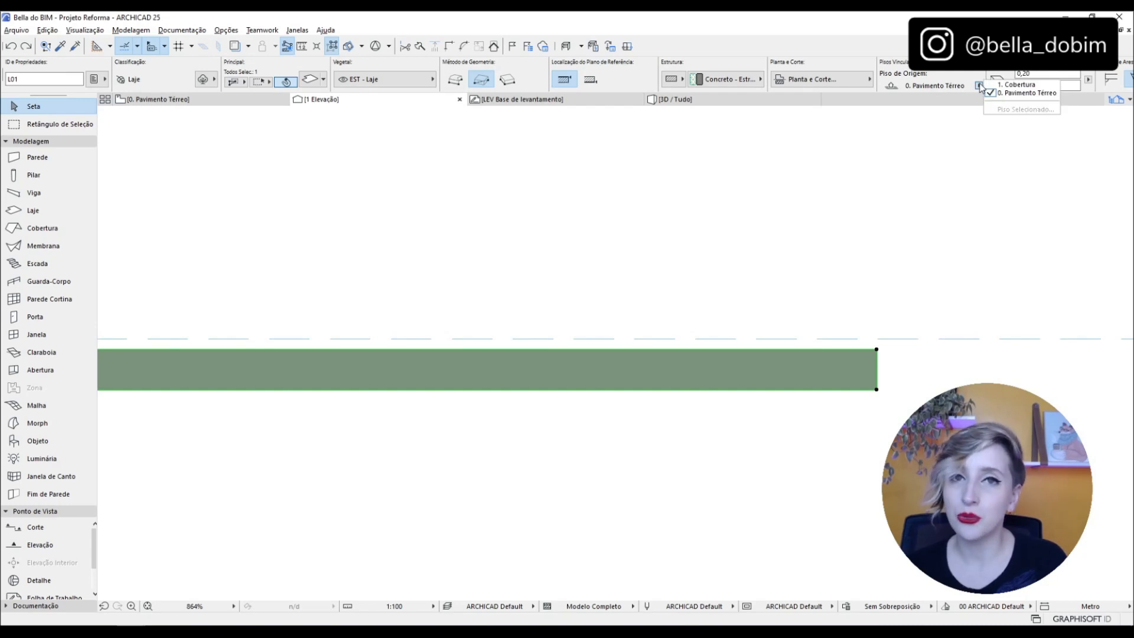
left_click(982, 112)
left_click(877, 213)
left_click(808, 369)
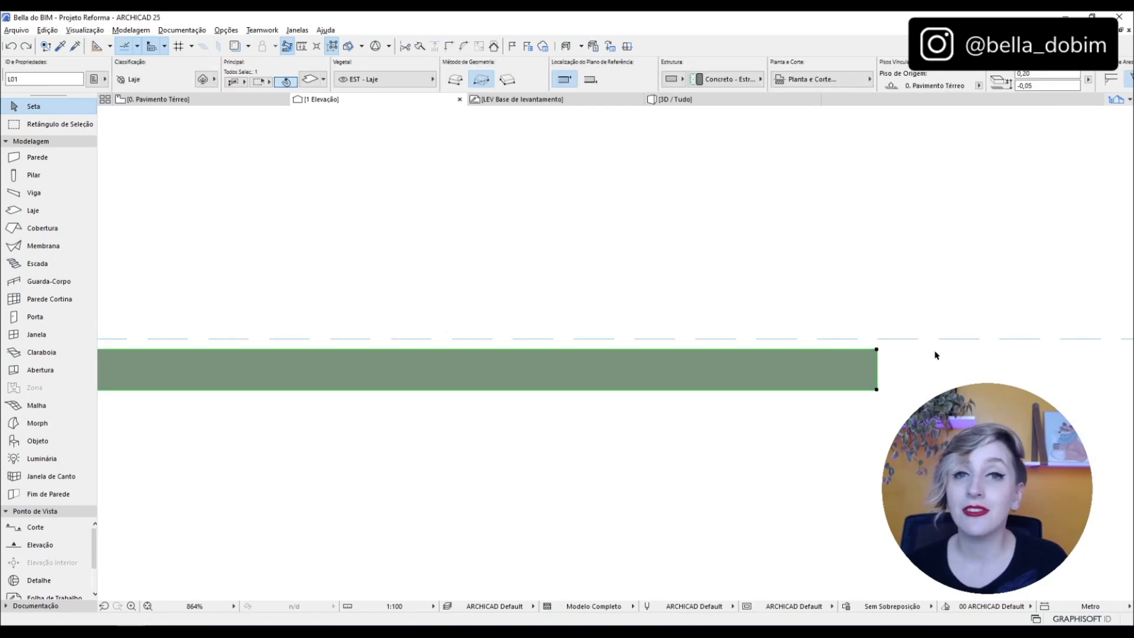
Deselect the slab and examine the story level lines and markers around it in the elevation.
left_click(671, 321)
scroll(656, 321, "down", 10)
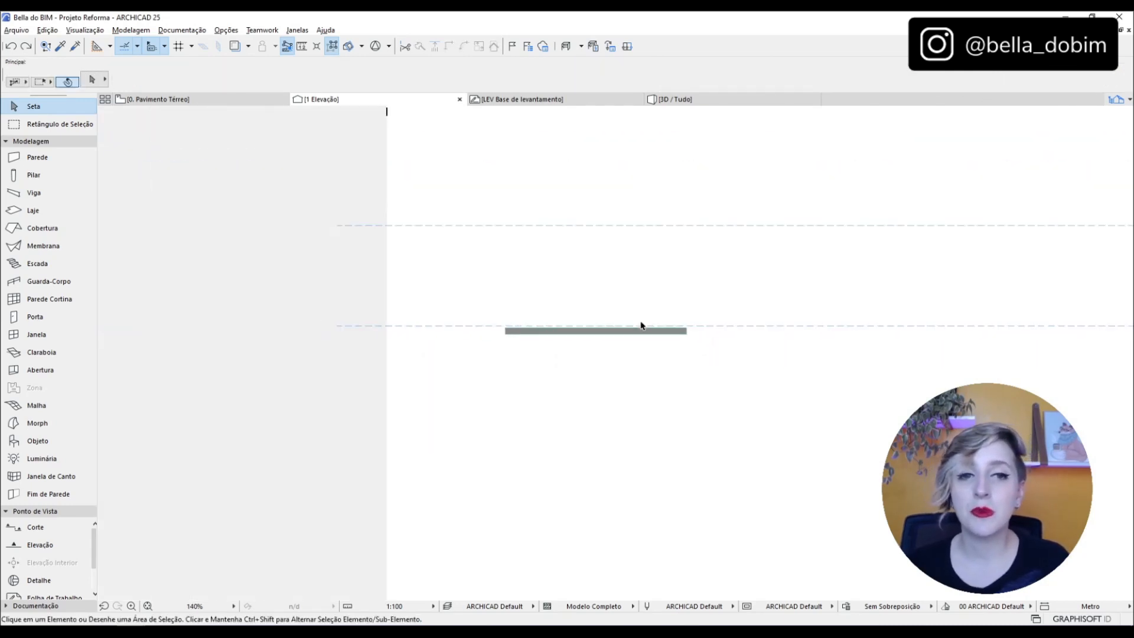
middle_click_drag(842, 311, 504, 276)
scroll(980, 303, "up", 3)
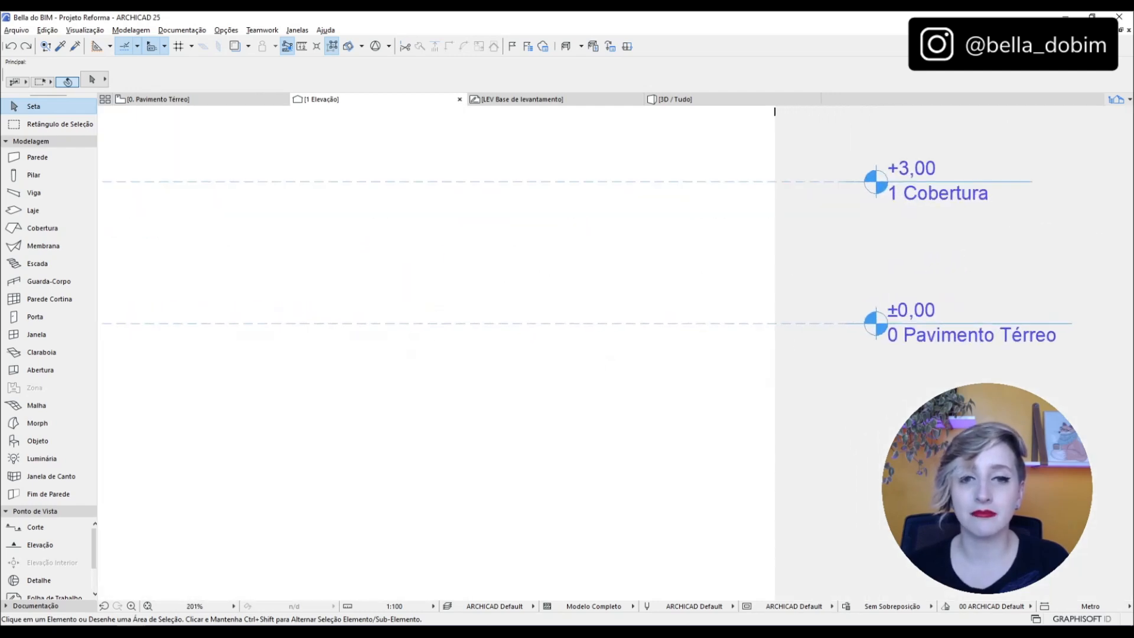
scroll(1035, 280, "down", 4)
scroll(313, 313, "up", 7)
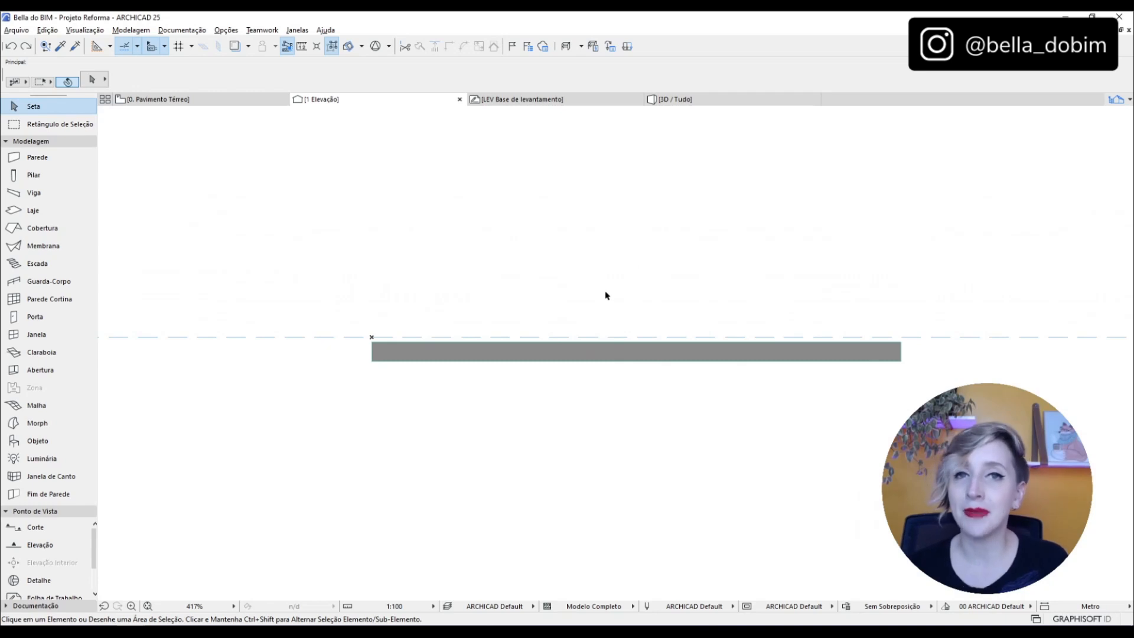
scroll(613, 288, "up", 2)
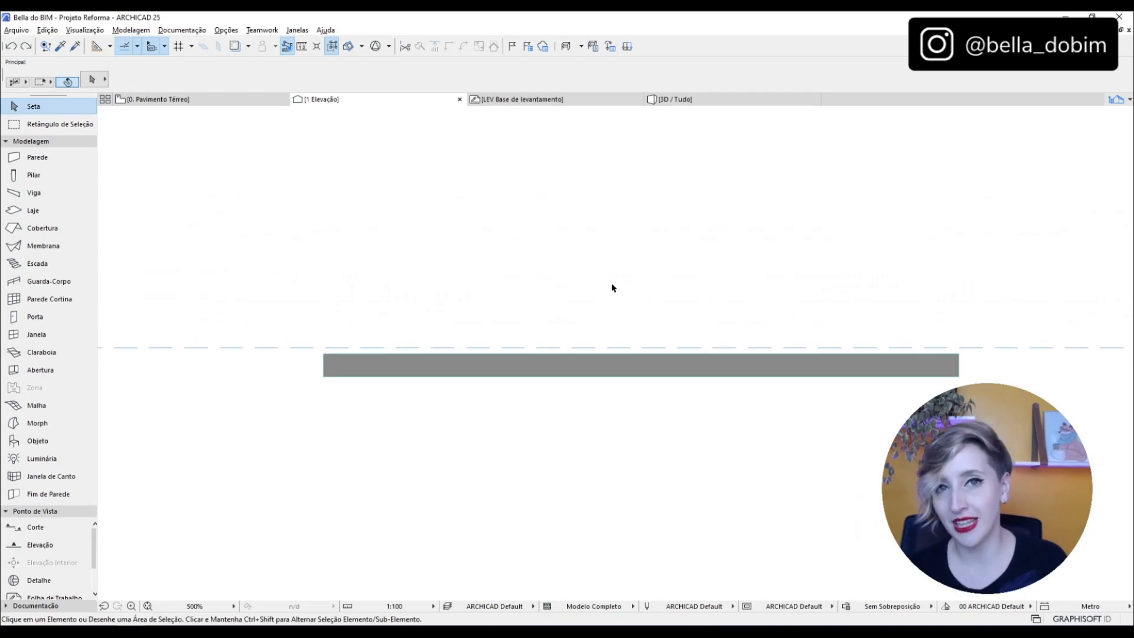
Start moving the slab by its upper corner and switch to a copy aligned vertically with the 1. Cobertura level.
left_click(927, 367)
middle_click_drag(984, 304, 918, 304)
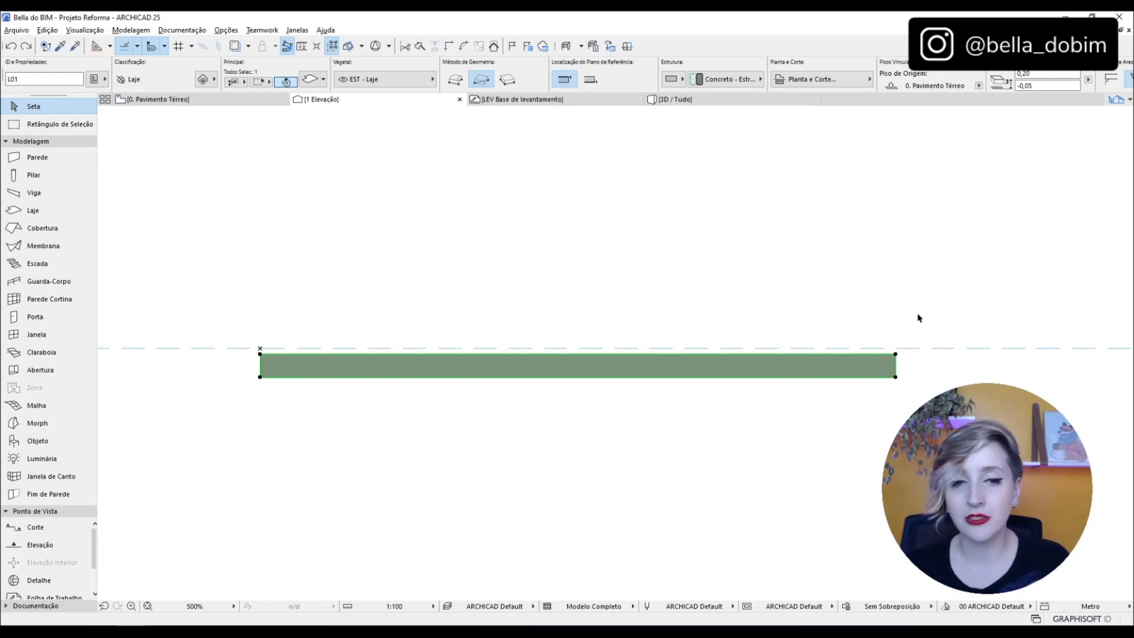
left_click(896, 355)
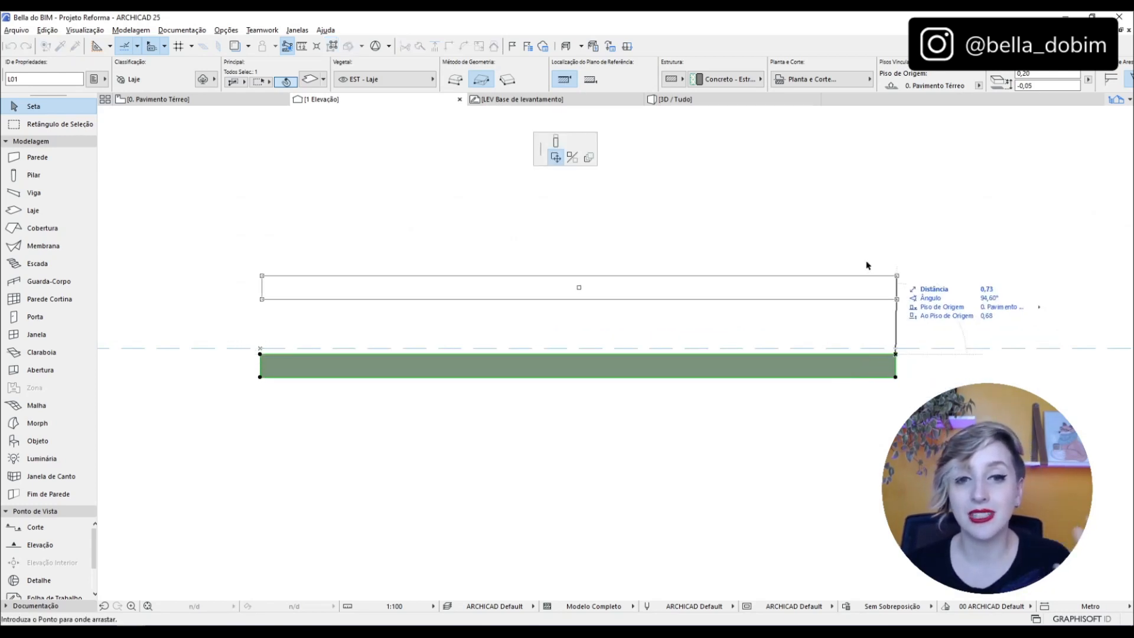
left_click(892, 376)
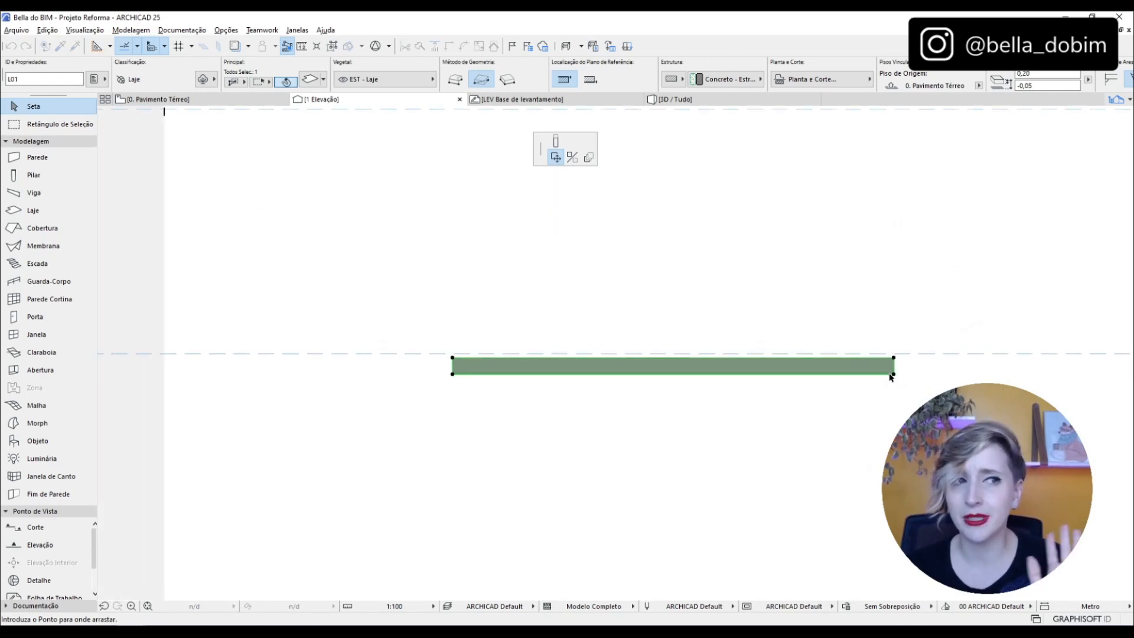
scroll(891, 376, "down", 2)
scroll(895, 290, "up", 1)
key("ctrl")
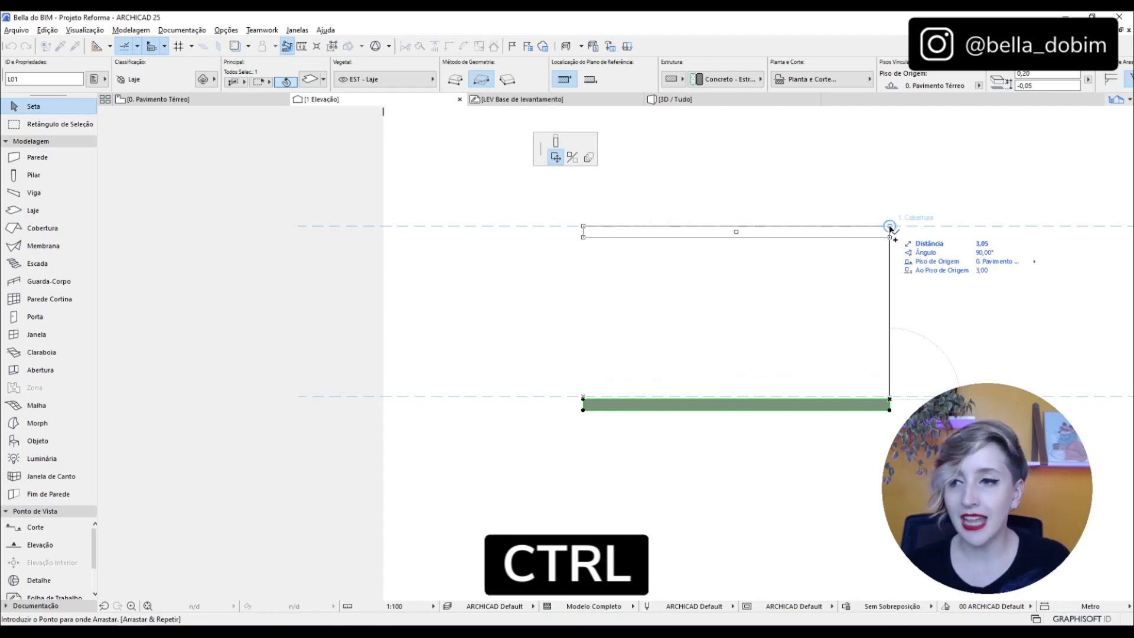
middle_click_drag(889, 228, 713, 225)
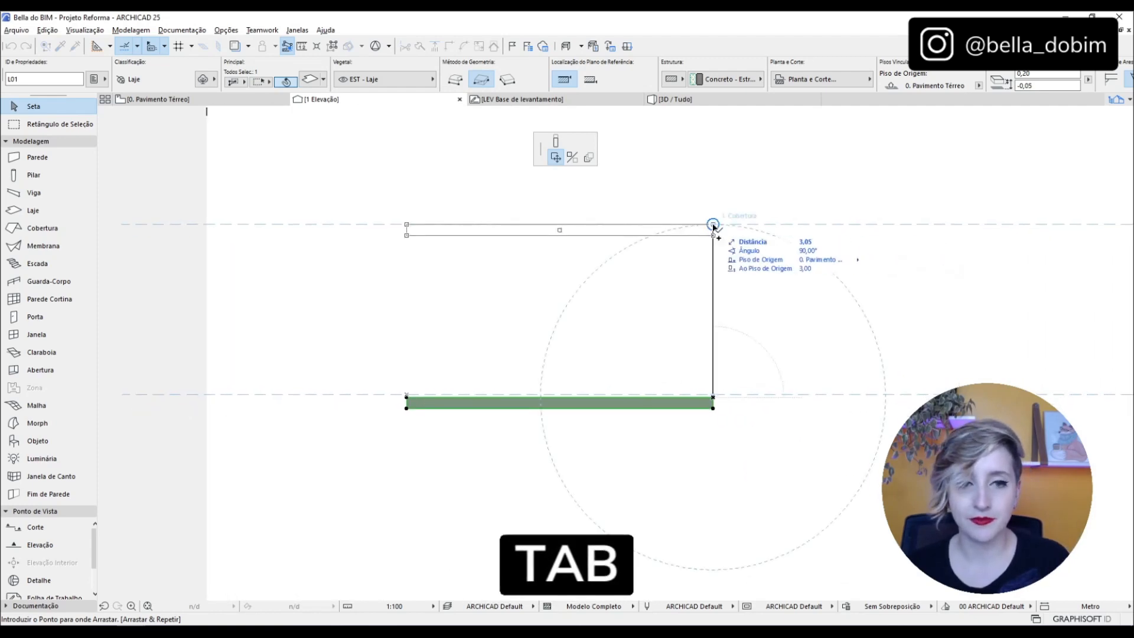
Set the slab copy's home story to 1. Cobertura and place it at that story's level.
key("Tab")
key("Tab")
key("Tab")
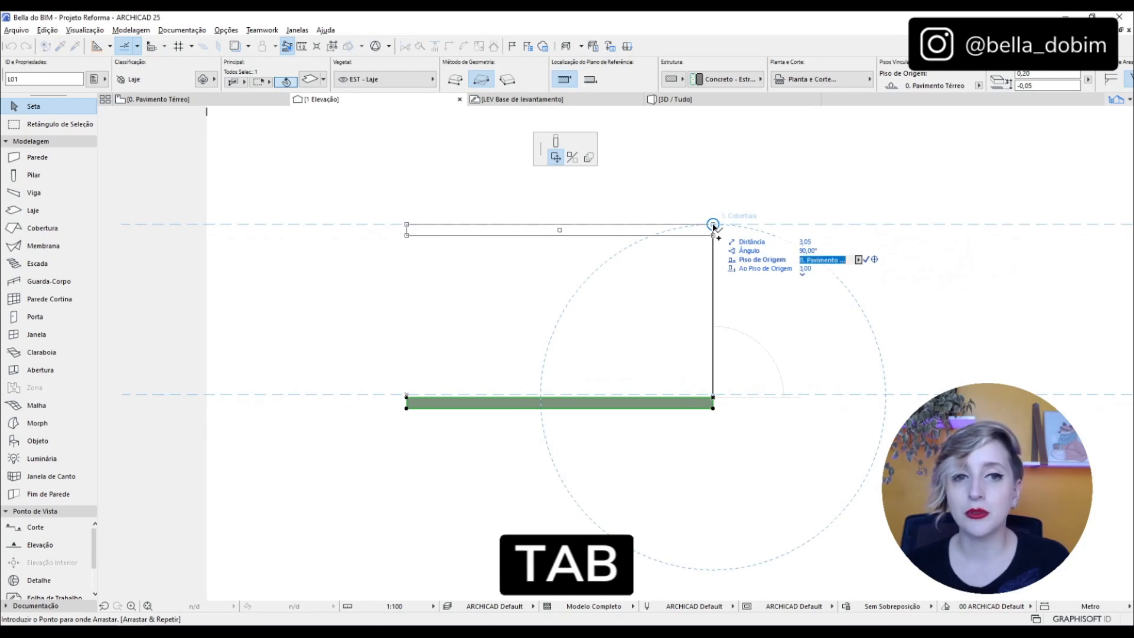
left_click(858, 260)
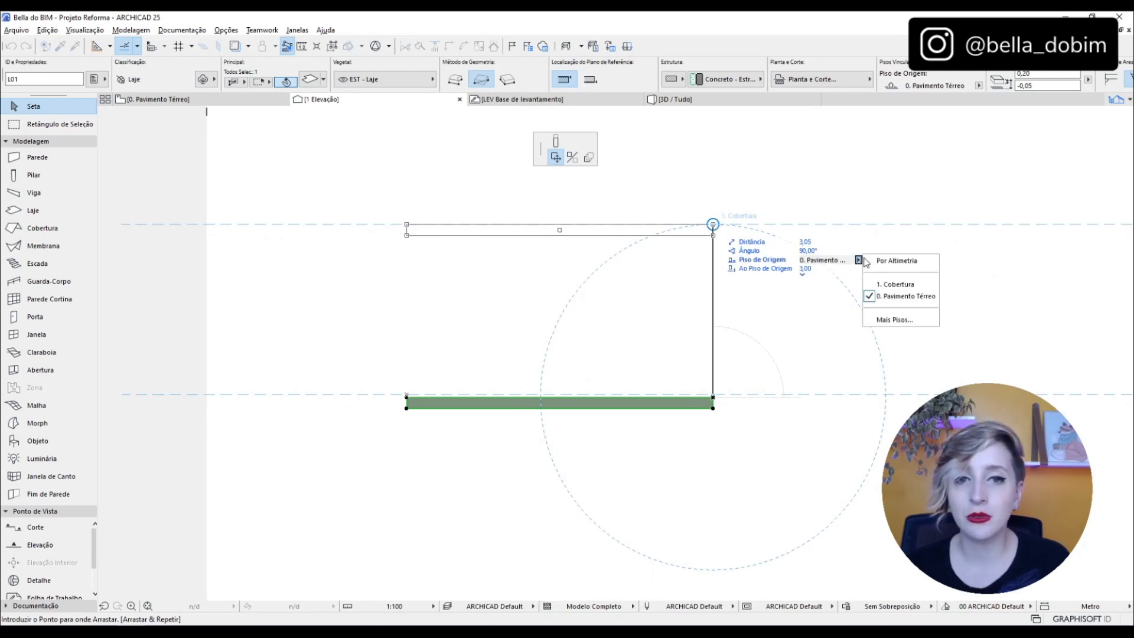
left_click(897, 285)
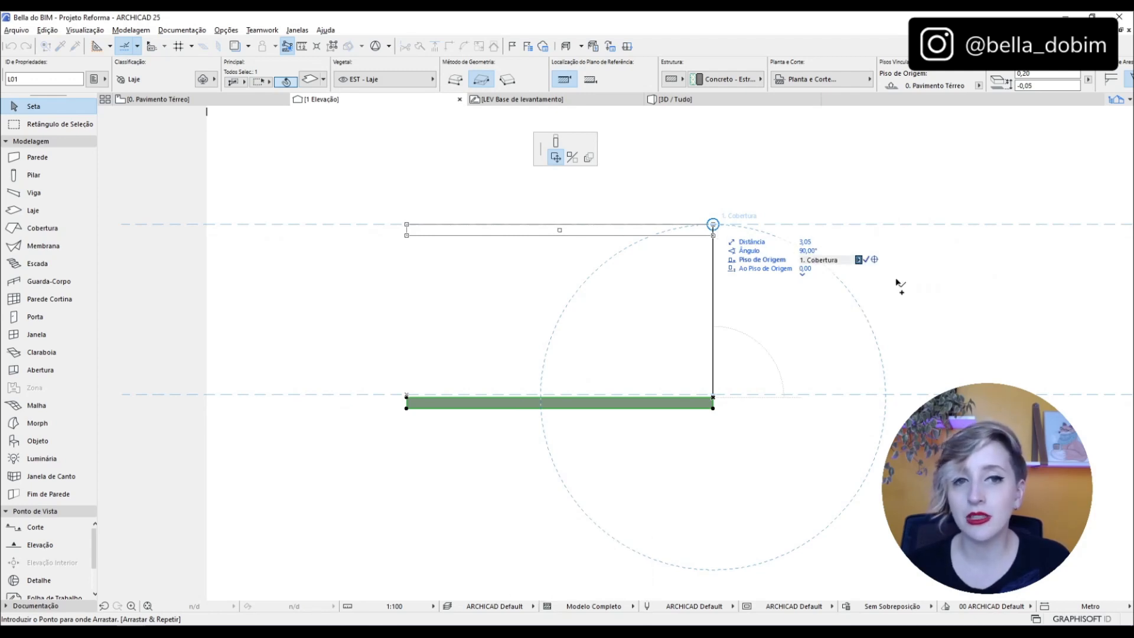
left_click(713, 224)
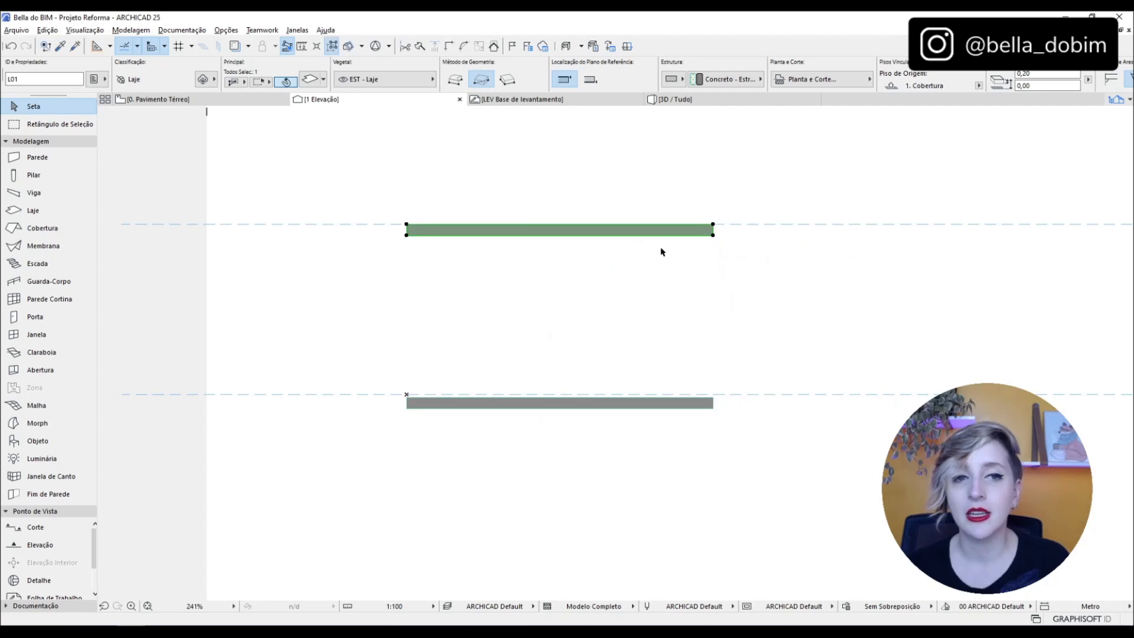
Delete the upper slab copy at the 1. Cobertura level.
key("Escape")
left_click(700, 233)
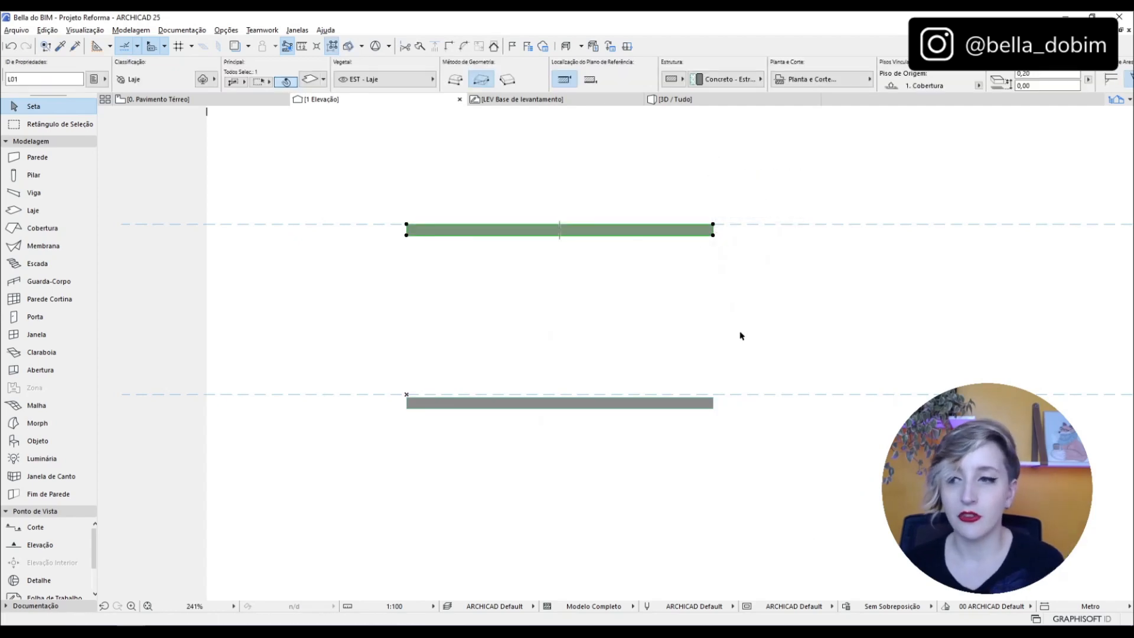
key("Delete")
Copy the ground-floor slab straight up to the 1. Cobertura level, keeping 0. Pavimento Térreo as its home story.
left_click(690, 407)
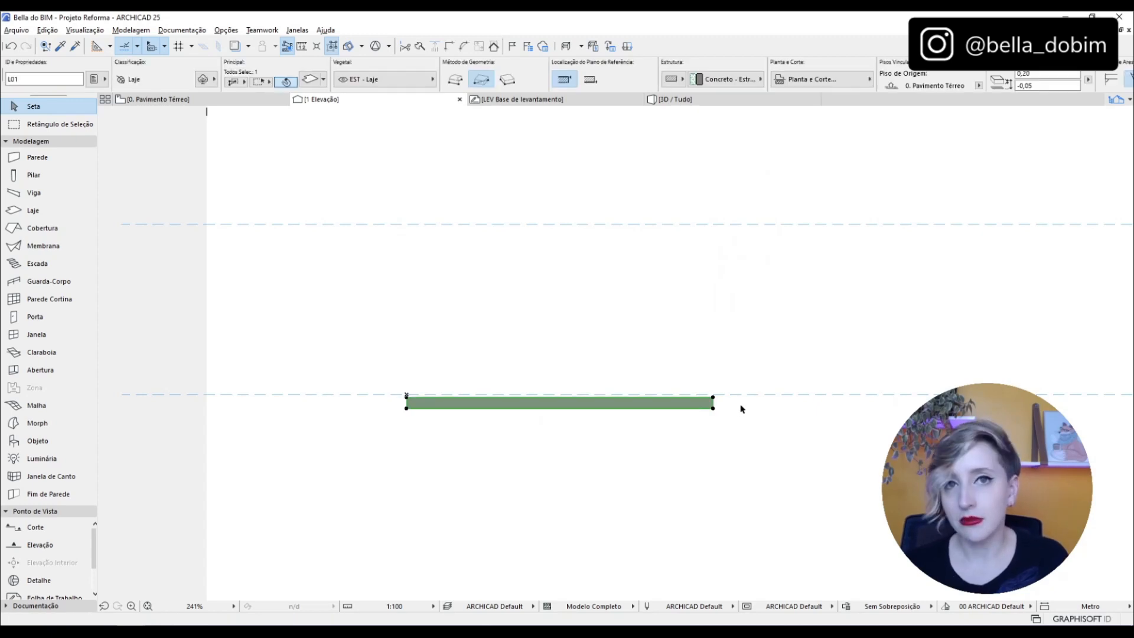
left_click(713, 397)
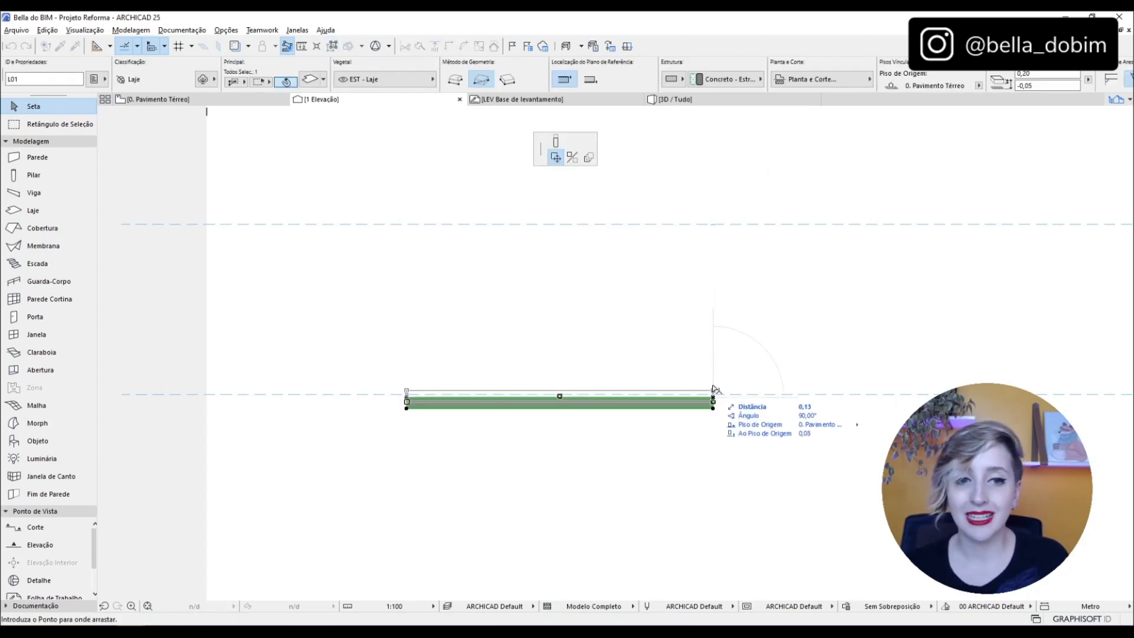
key("ctrl")
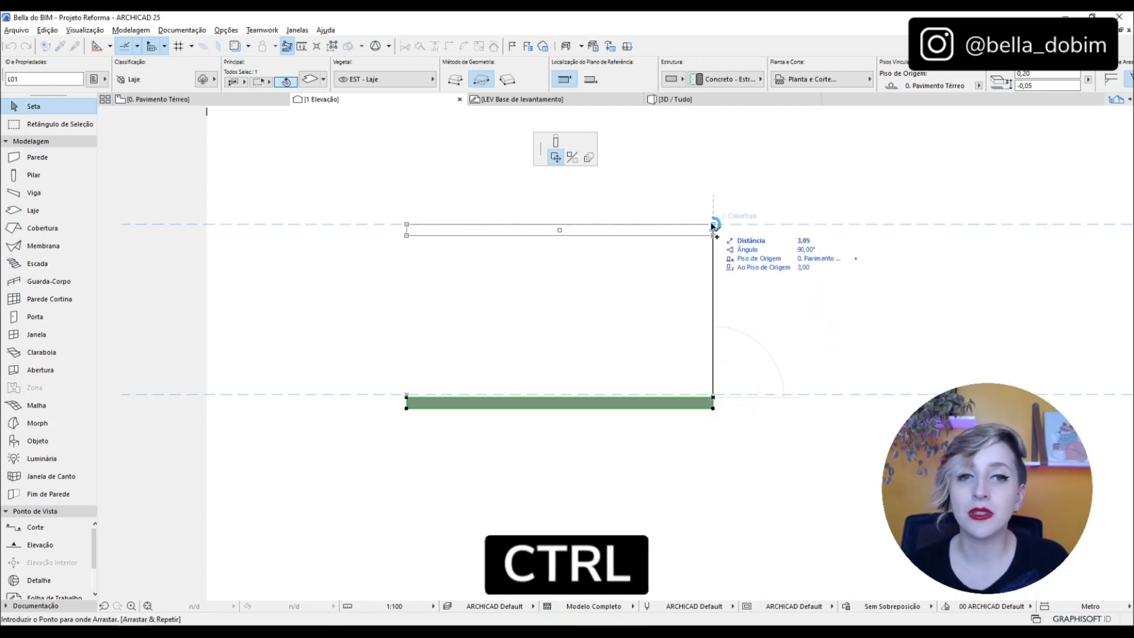
left_click(713, 225)
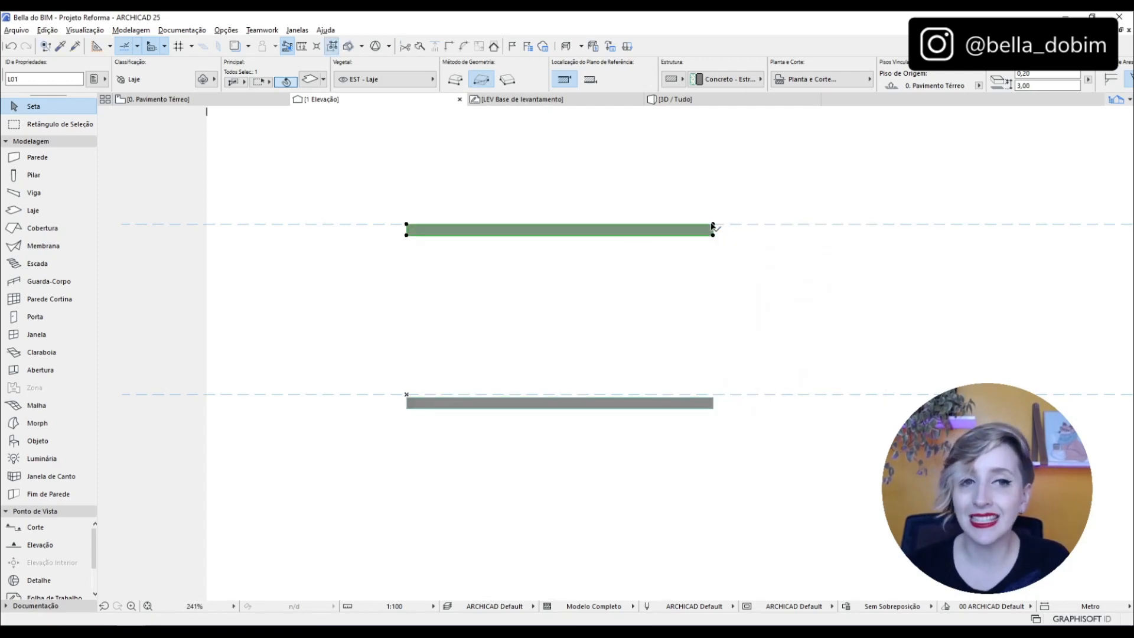
Change the copied slab's home story to 1. Cobertura and move it down so its top meets that story's level.
left_click(979, 85)
left_click(1016, 83)
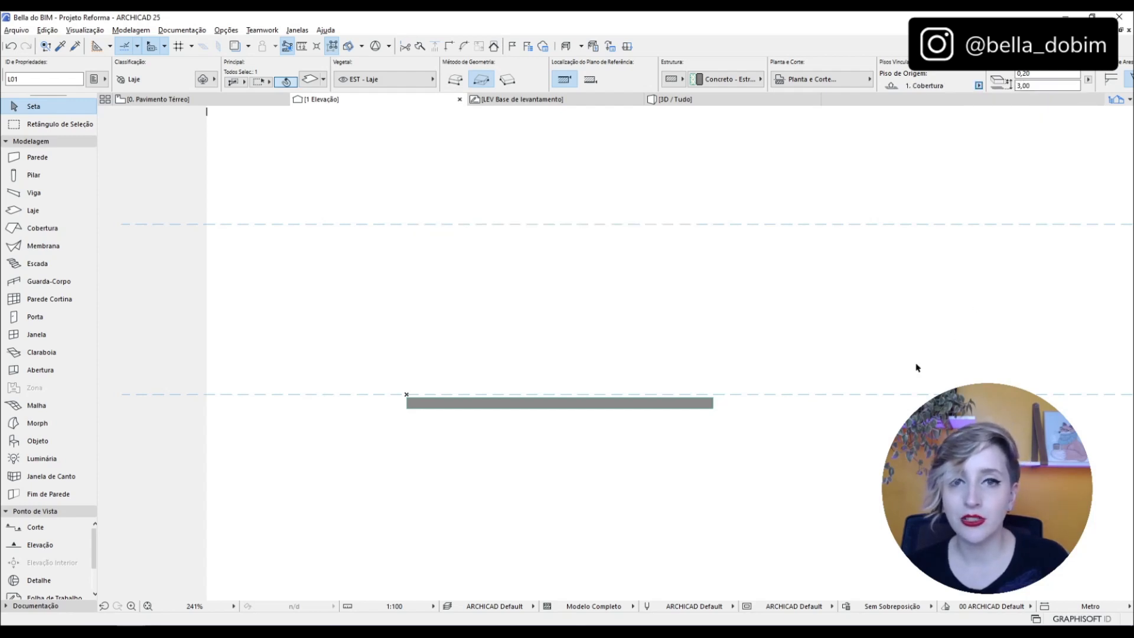
scroll(880, 389, "down", 5)
scroll(820, 270, "up", 4)
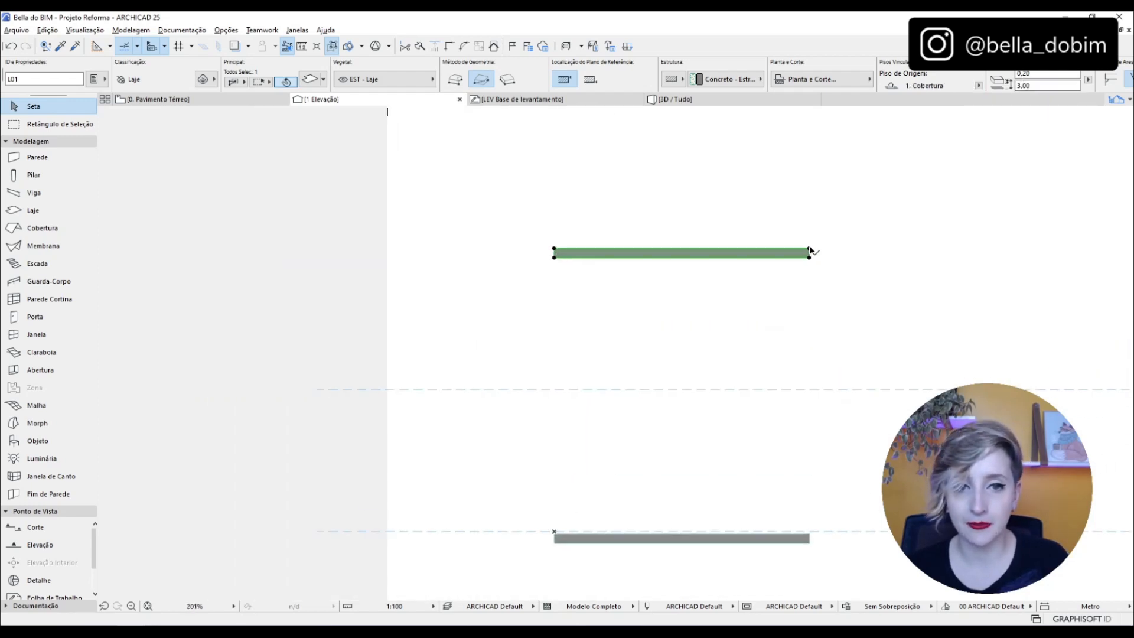
left_click(810, 250)
left_click(810, 391)
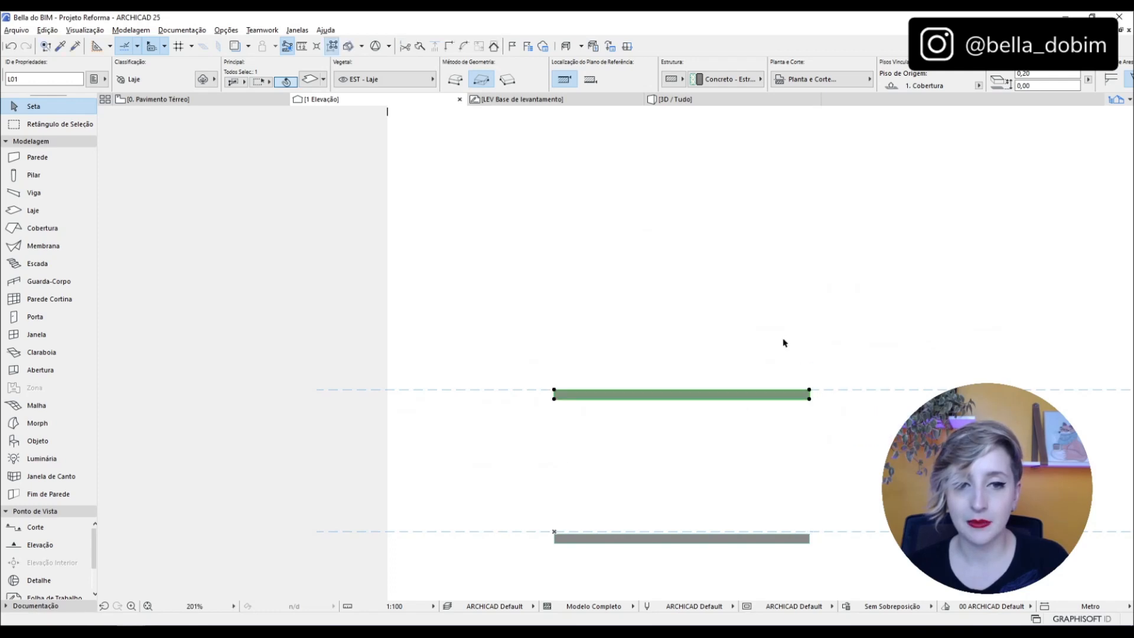
Set the upper slab's reference plane to its bottom face so the slab sits on top of the 1. Cobertura level.
scroll(839, 531, "up", 3)
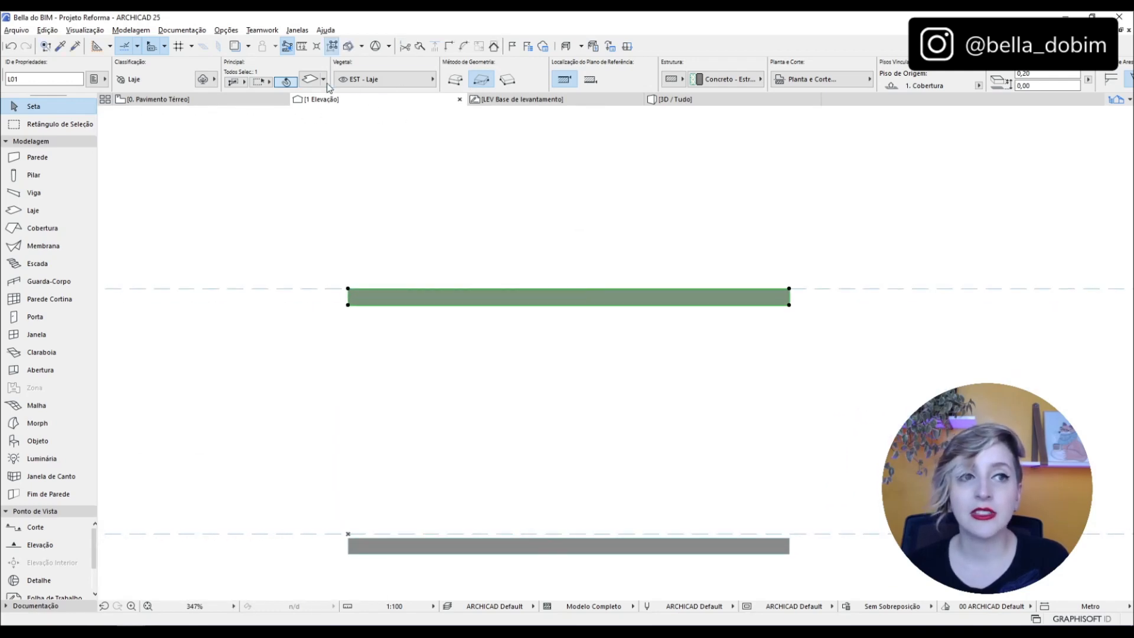
left_click(590, 79)
key("Escape")
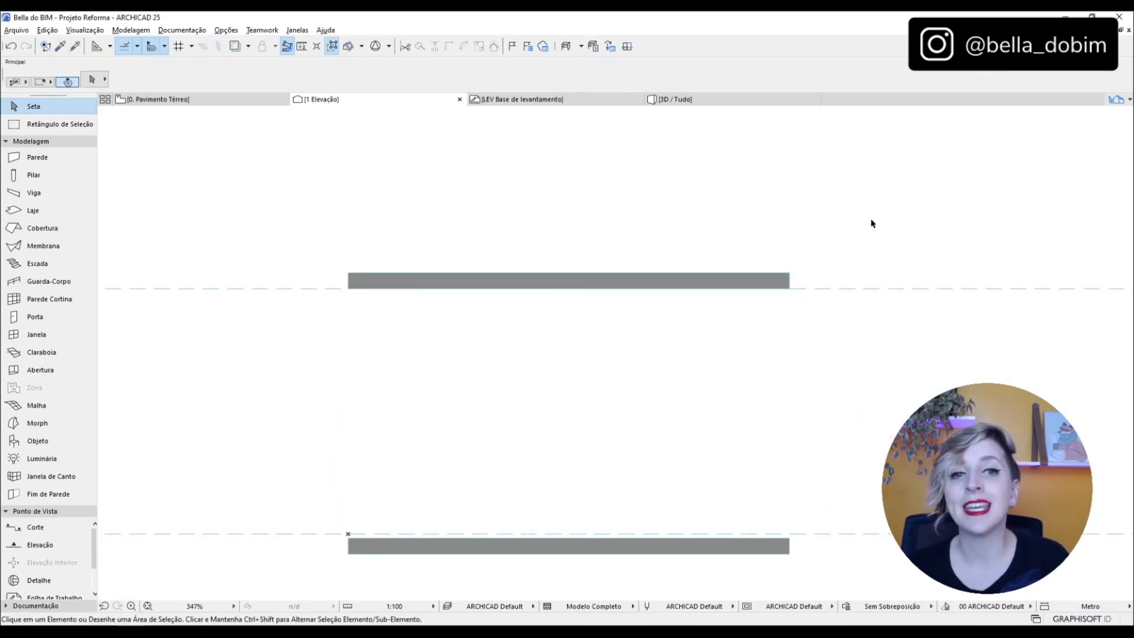
scroll(859, 226, "down", 3)
scroll(754, 419, "up", 3)
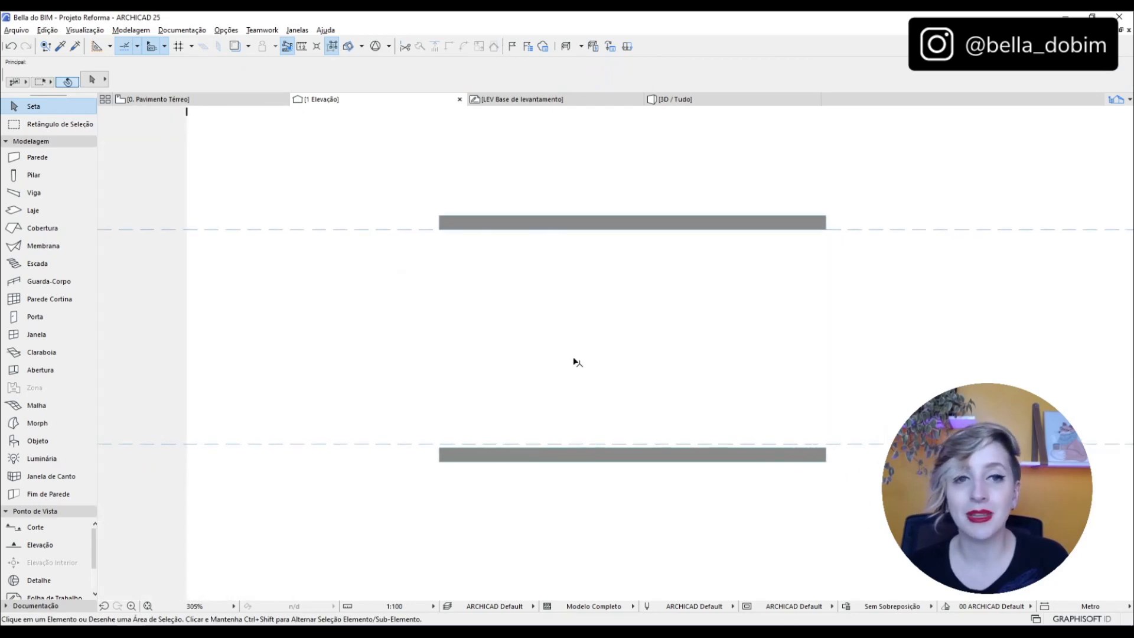
middle_click_drag(707, 352, 620, 352)
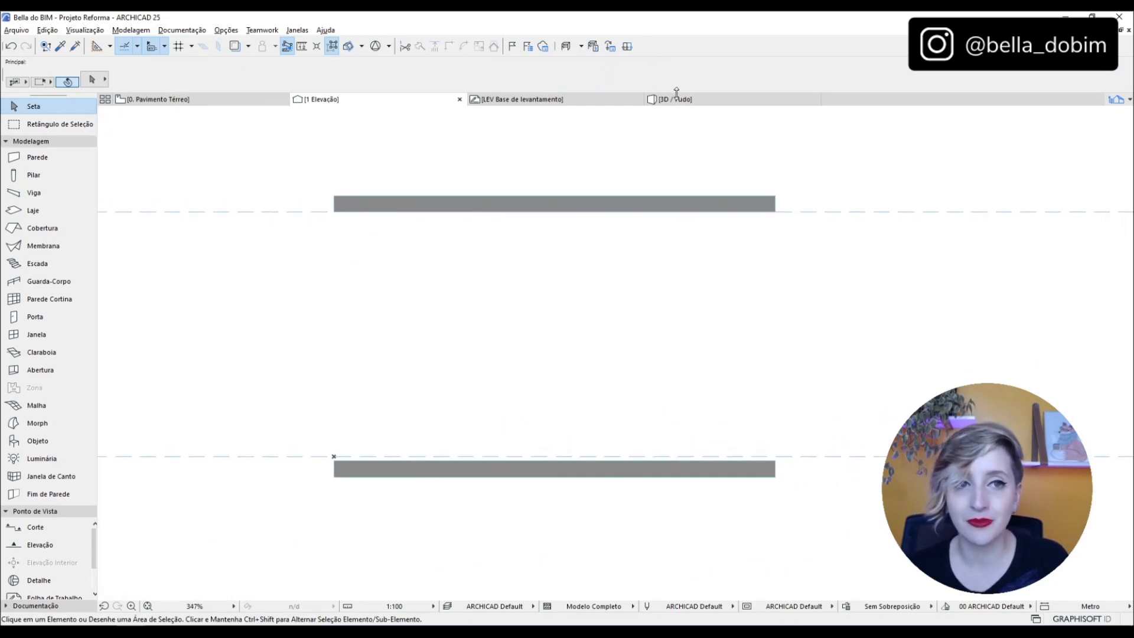
Inspect the ground-floor slab and the 1. Cobertura slab in the 3D view, selecting each one in turn.
left_click(758, 101)
scroll(656, 412, "down", 4)
scroll(678, 331, "up", 3)
middle_click_drag(676, 283, 657, 402, "shift")
left_click(642, 325)
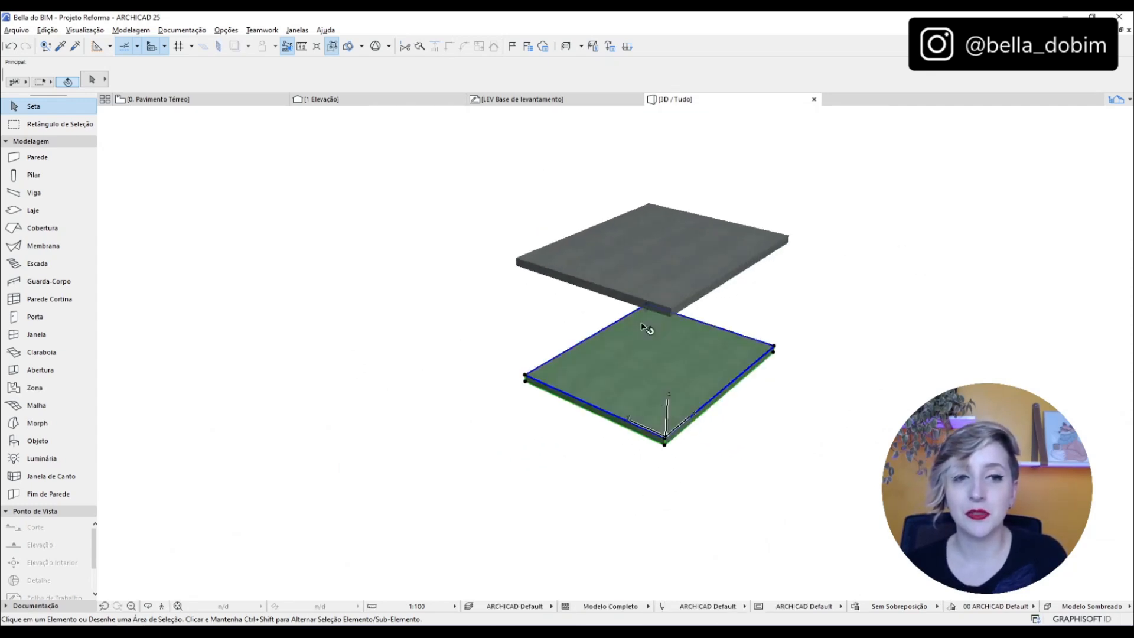
left_click(662, 231)
left_click(831, 327)
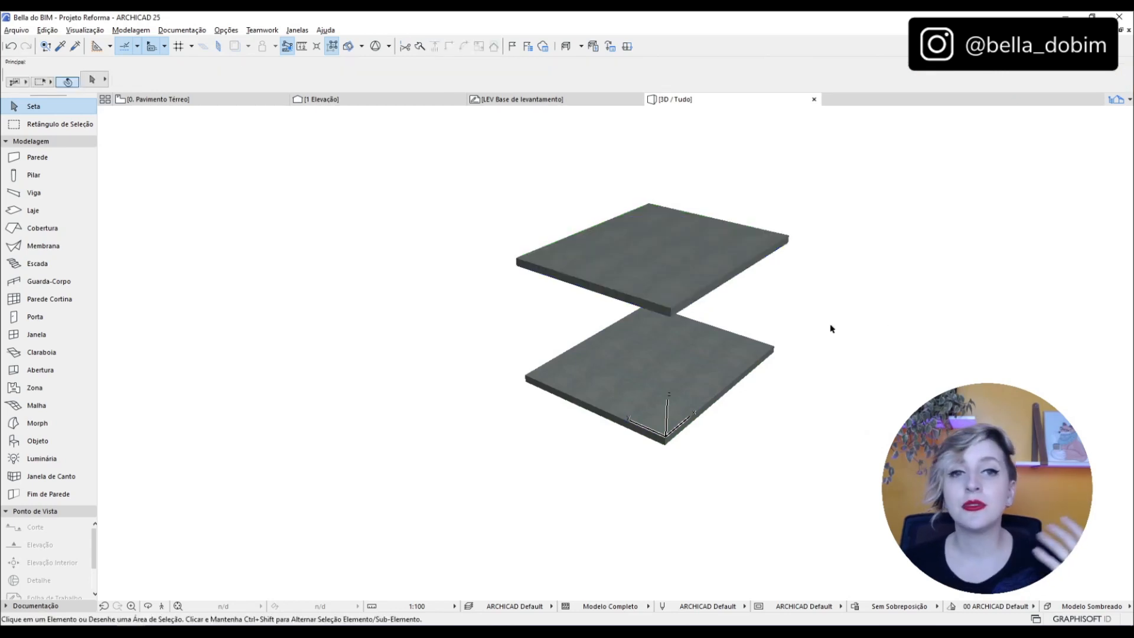
scroll(772, 278, "up", 3)
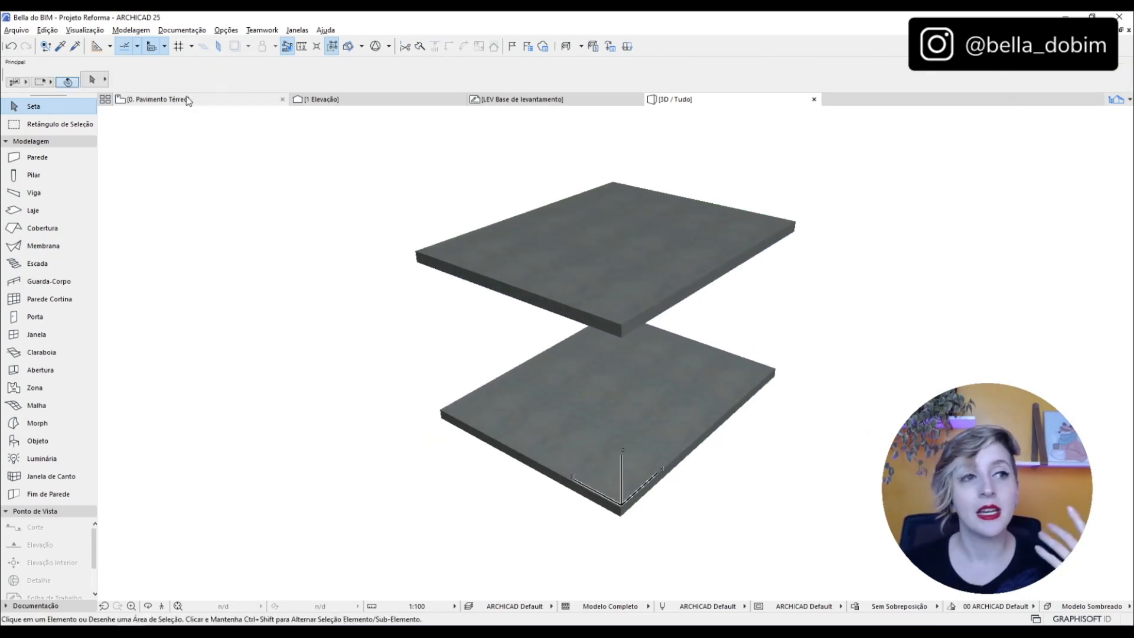
Check the slab outline against the kitchen survey in the ground-floor plan and both slabs' levels in the elevation.
left_click(158, 99)
left_click(824, 236)
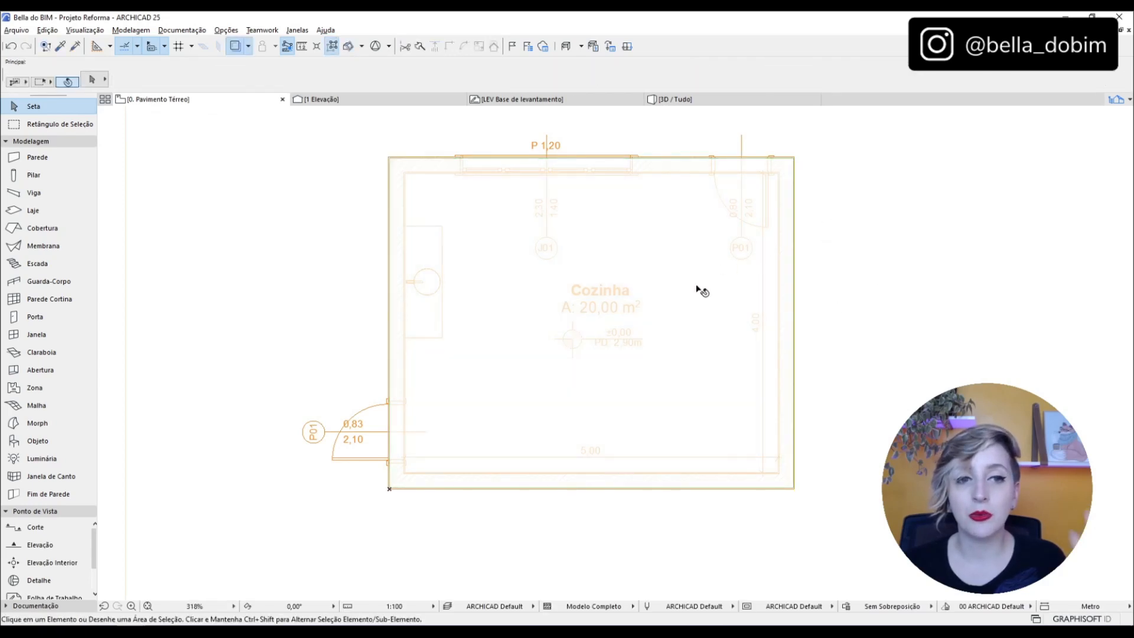
scroll(650, 319, "up", 2)
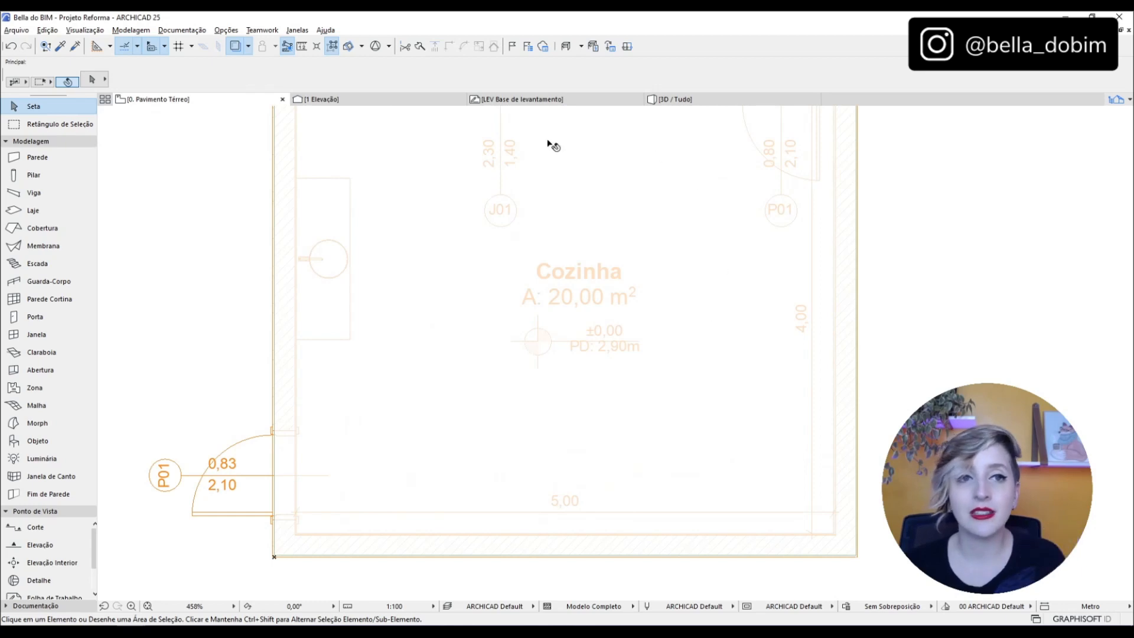
left_click(404, 104)
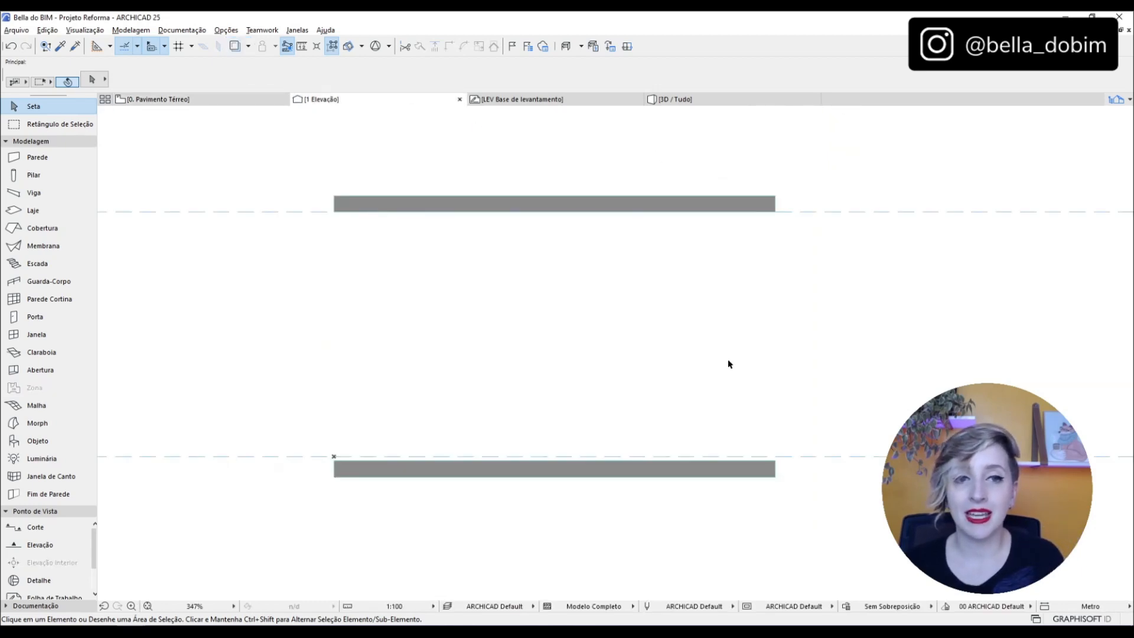
scroll(517, 319, "down", 6)
middle_click_drag(1033, 293, 574, 302)
scroll(922, 321, "up", 2)
scroll(1022, 293, "down", 6)
scroll(574, 306, "up", 8)
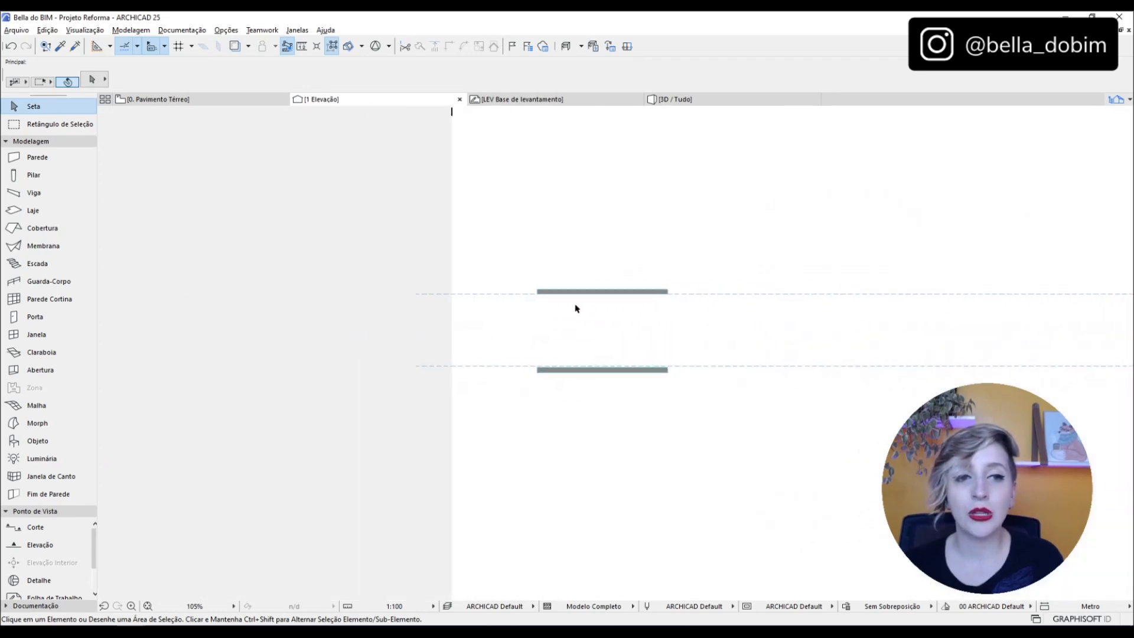
Move the upper slab down 0,10 and set its thickness to 0,10 so its top meets the 1. Cobertura level.
left_click(595, 272)
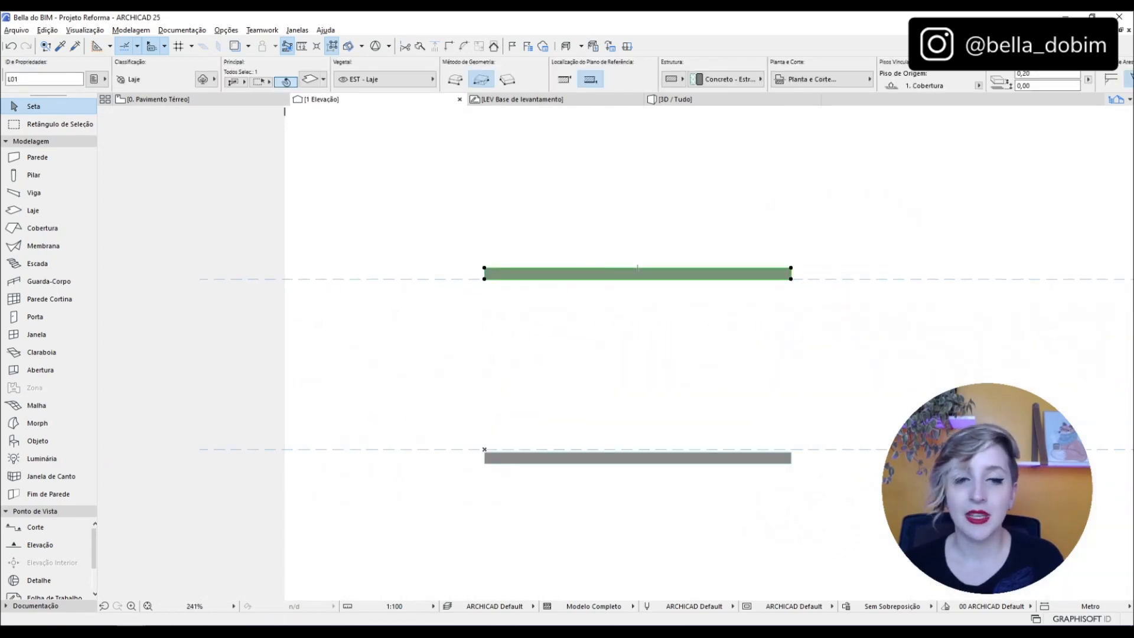
scroll(809, 389, "up", 1)
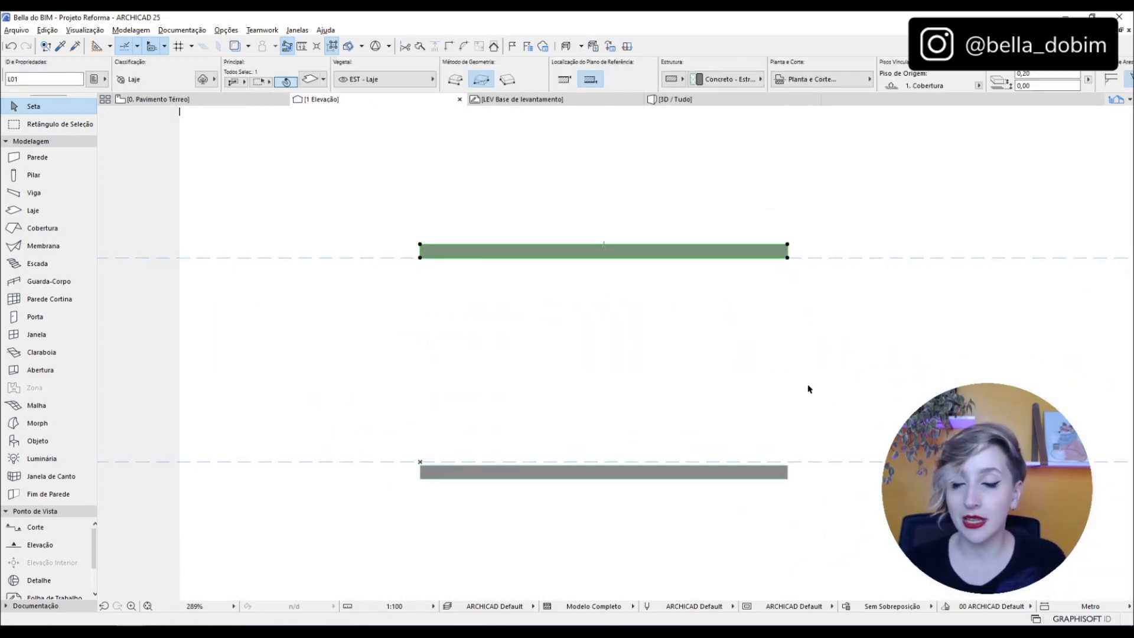
scroll(795, 459, "up", 7)
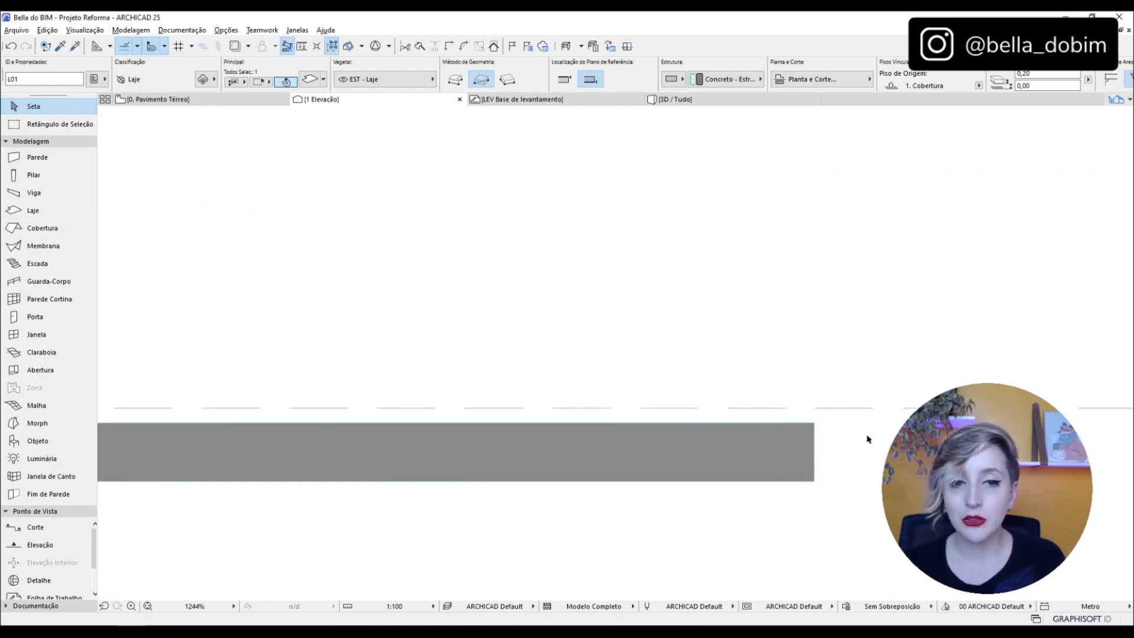
scroll(823, 482, "down", 4)
scroll(832, 463, "down", 4)
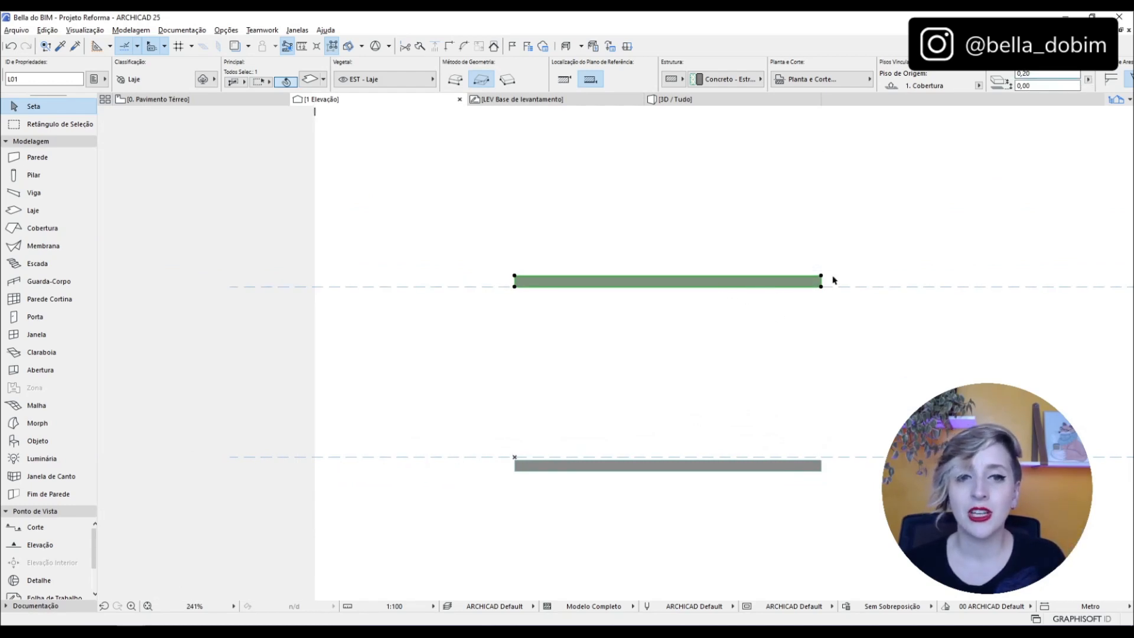
scroll(834, 280, "up", 3)
left_click(814, 293)
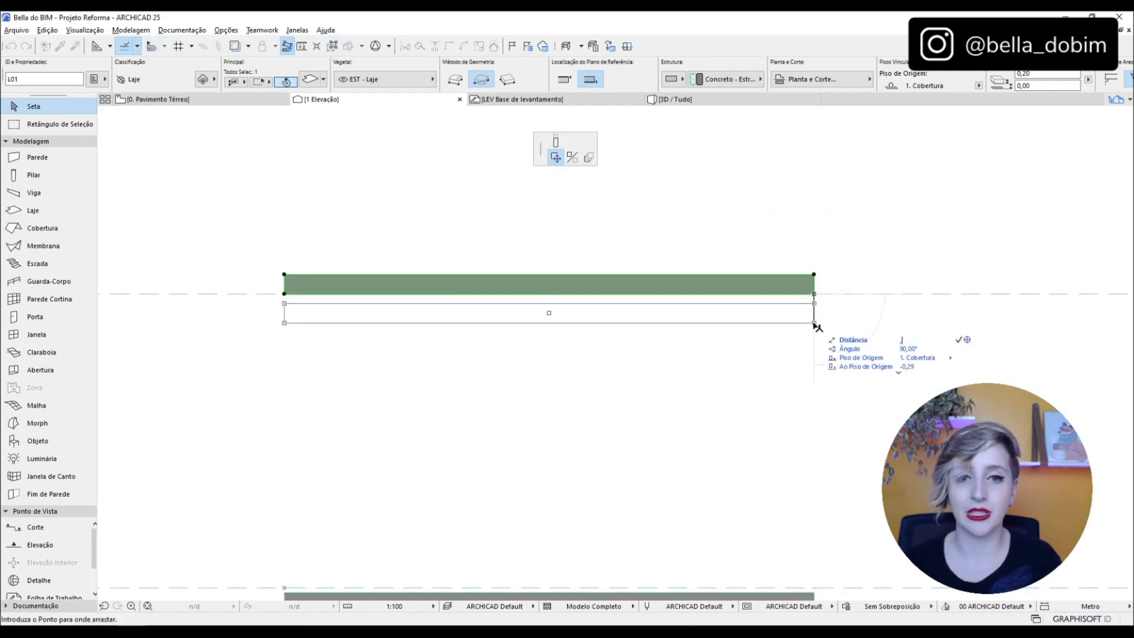
left_click(815, 304)
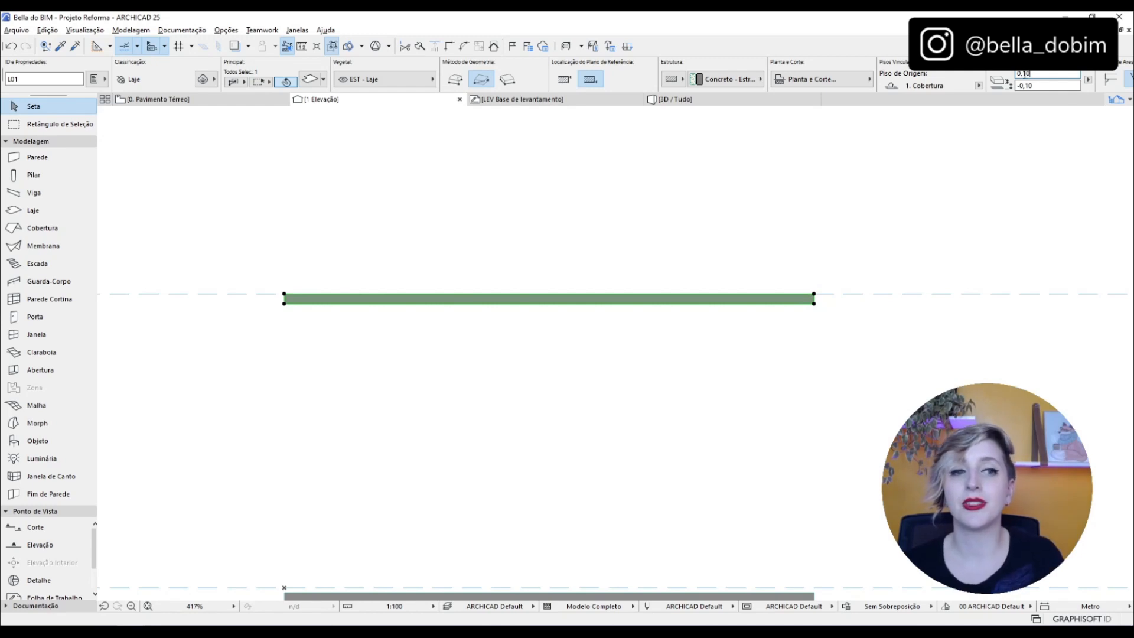
left_click(933, 240)
scroll(933, 240, "down", 3)
scroll(950, 310, "up", 1)
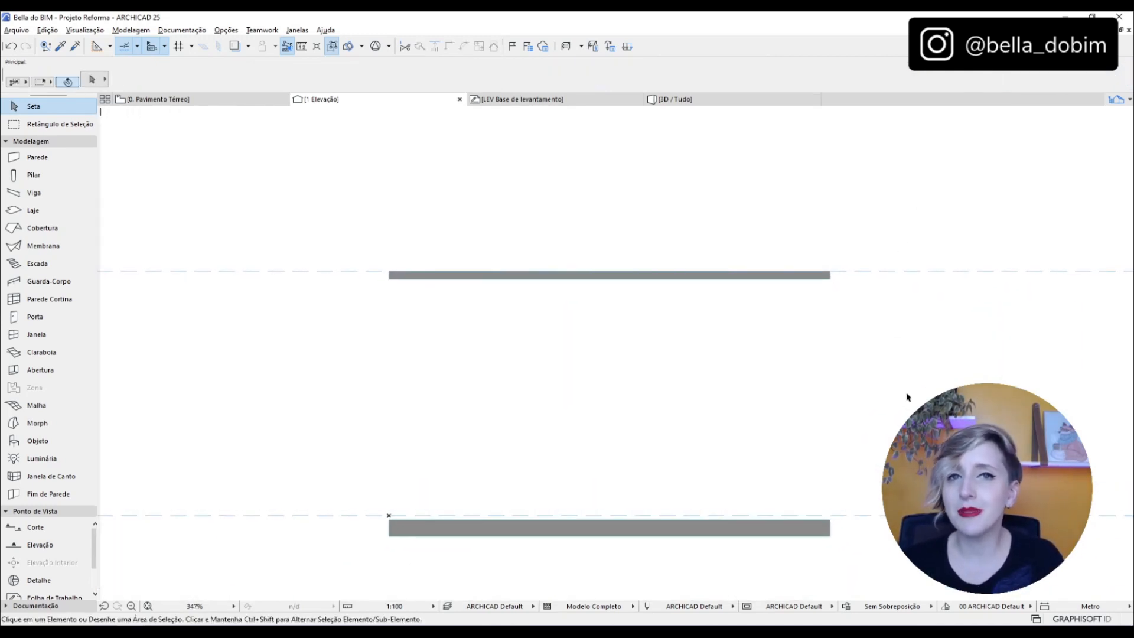
left_click(798, 275)
scroll(774, 326, "up", 1)
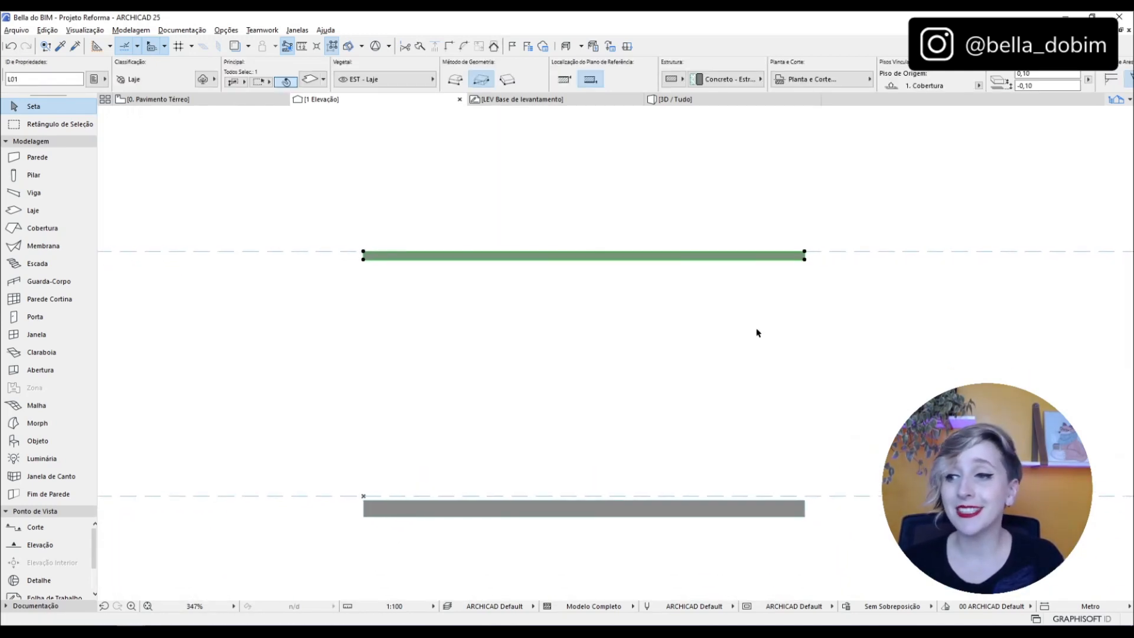
middle_click_drag(758, 333, 737, 313)
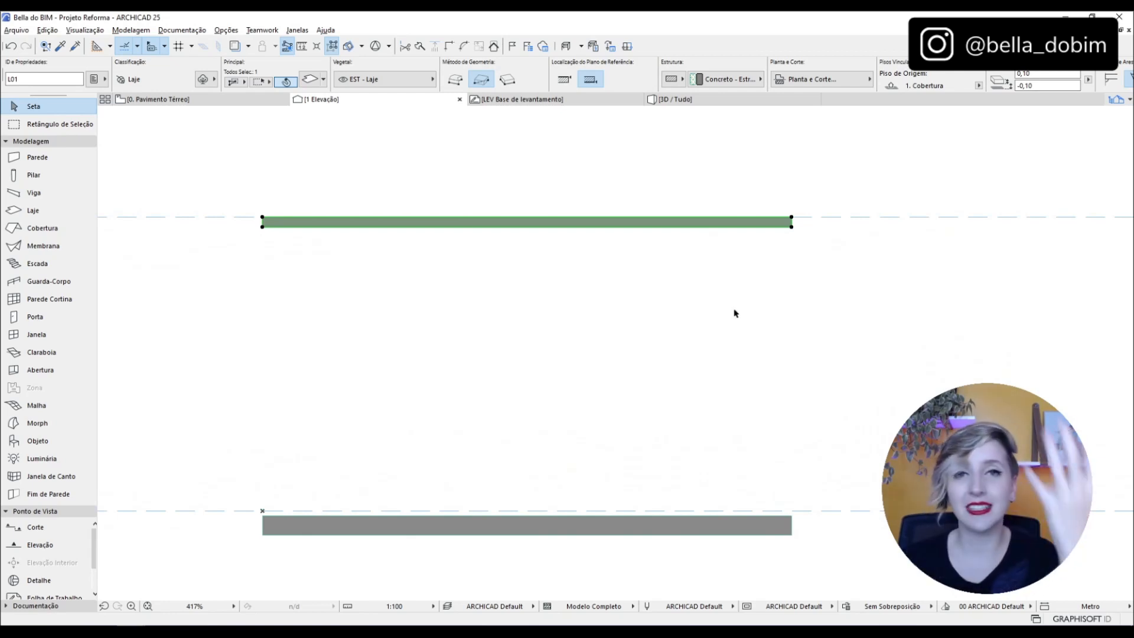
left_click(810, 334)
middle_click_drag(760, 302, 768, 294)
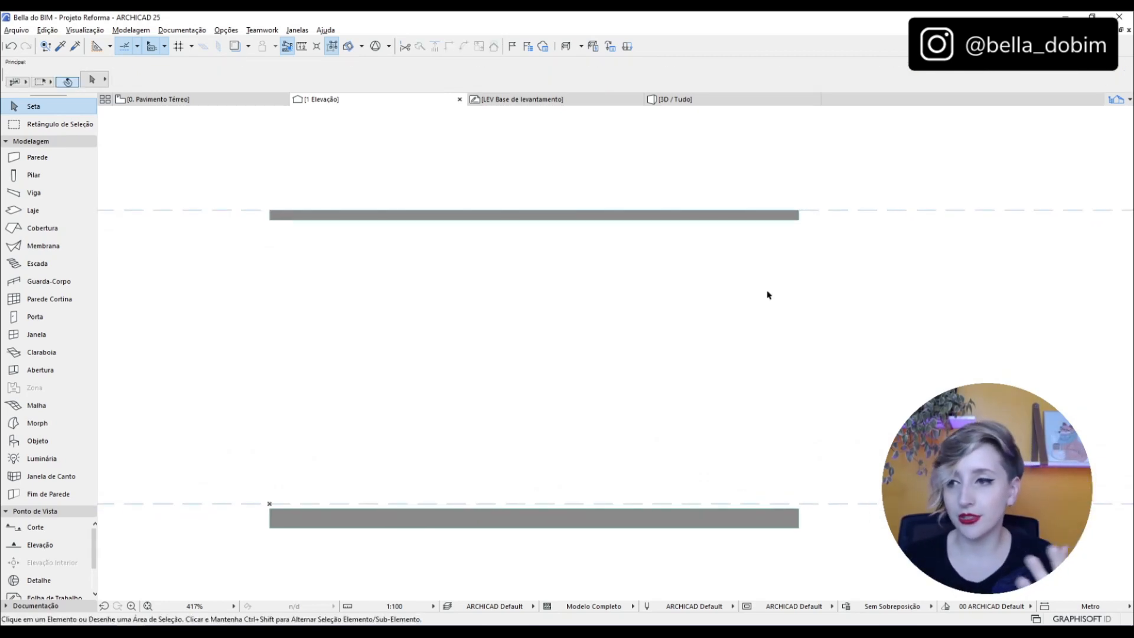
left_click(789, 216)
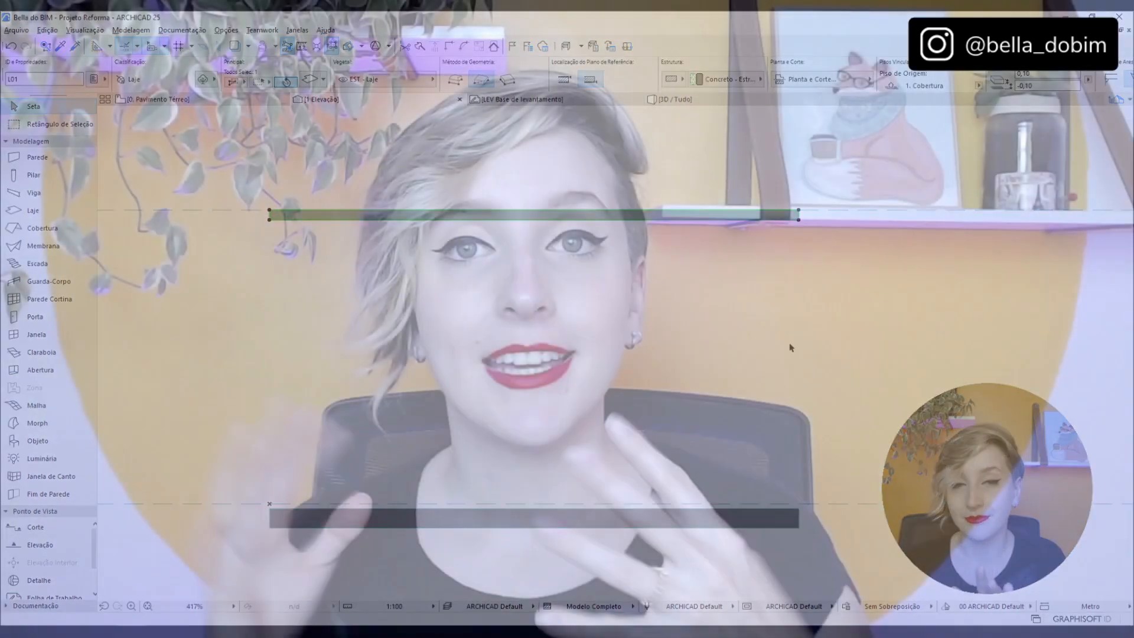